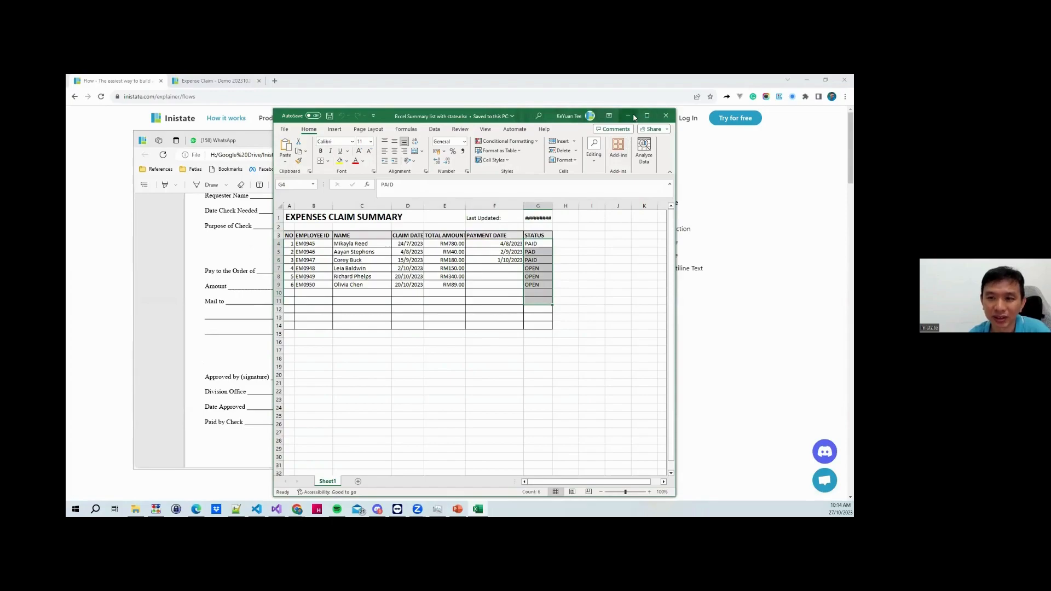
Minimise the expenses spreadsheet and payment PDF, then highlight Employee and Leave Type in the Information list
click(628, 115)
click(539, 139)
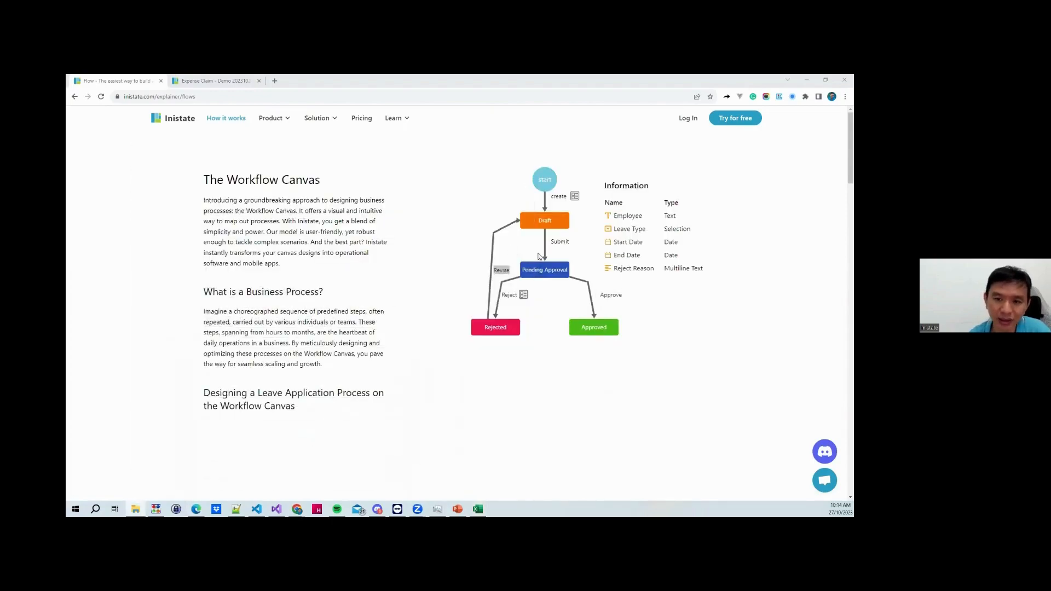
double_click(629, 217)
drag(625, 227, 646, 228)
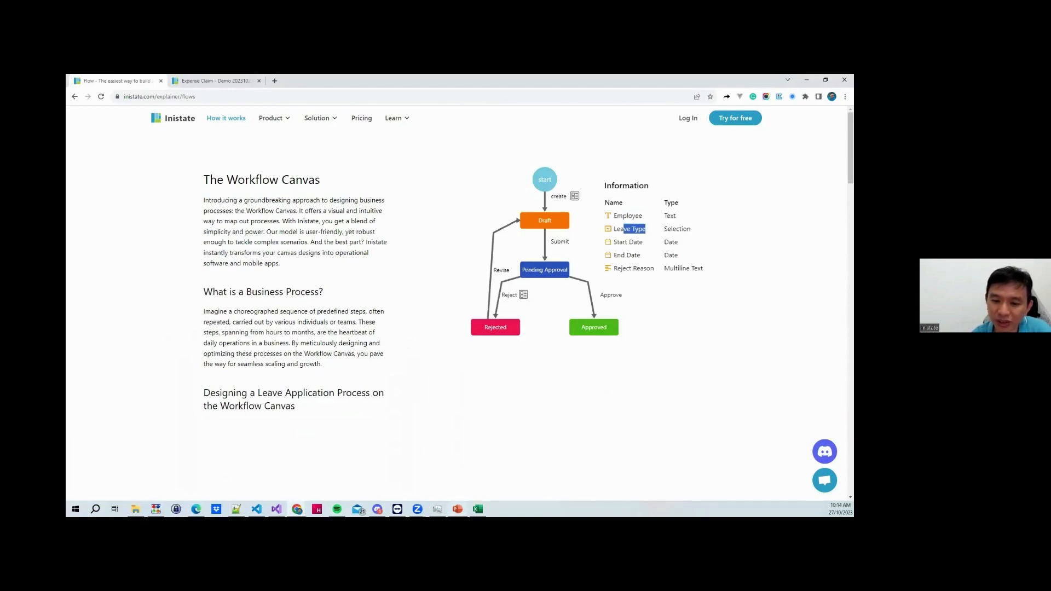
Bring back the expenses spreadsheet, select the EMPLOYEE ID header and first IDs, then minimise it
click(478, 509)
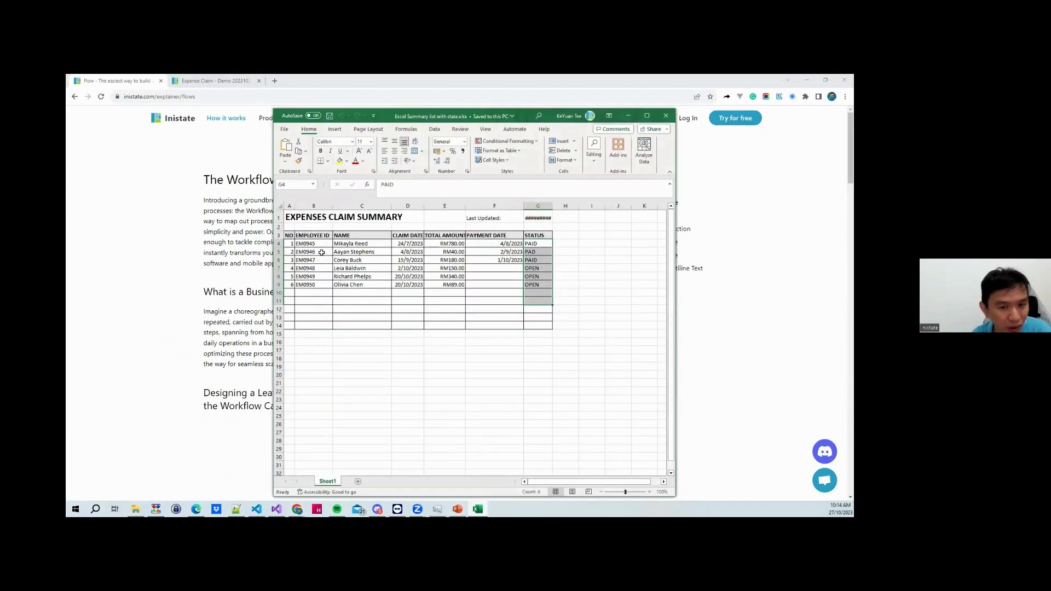
drag(310, 235, 518, 279)
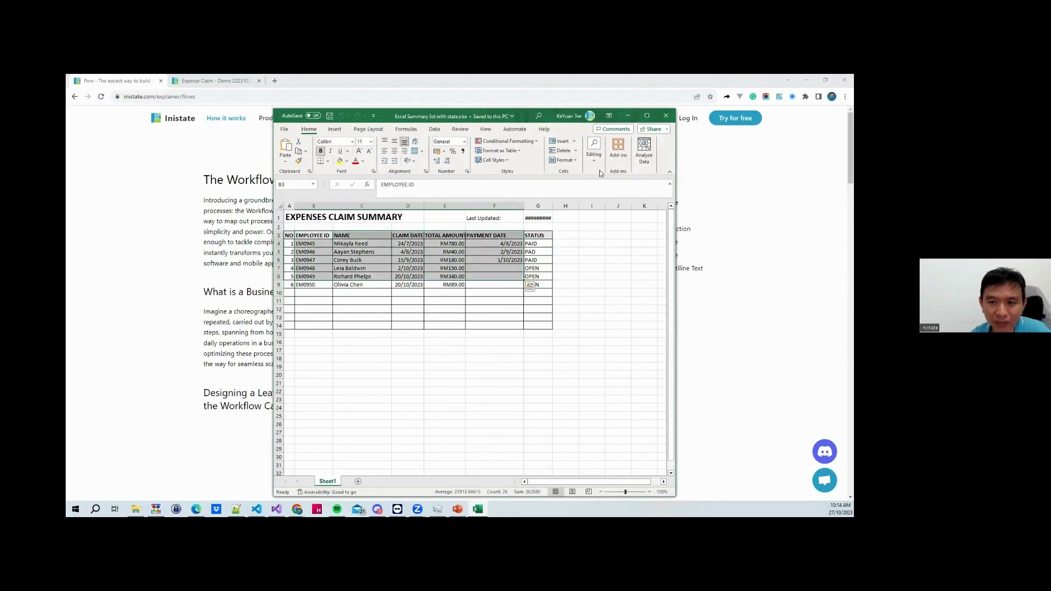
click(628, 115)
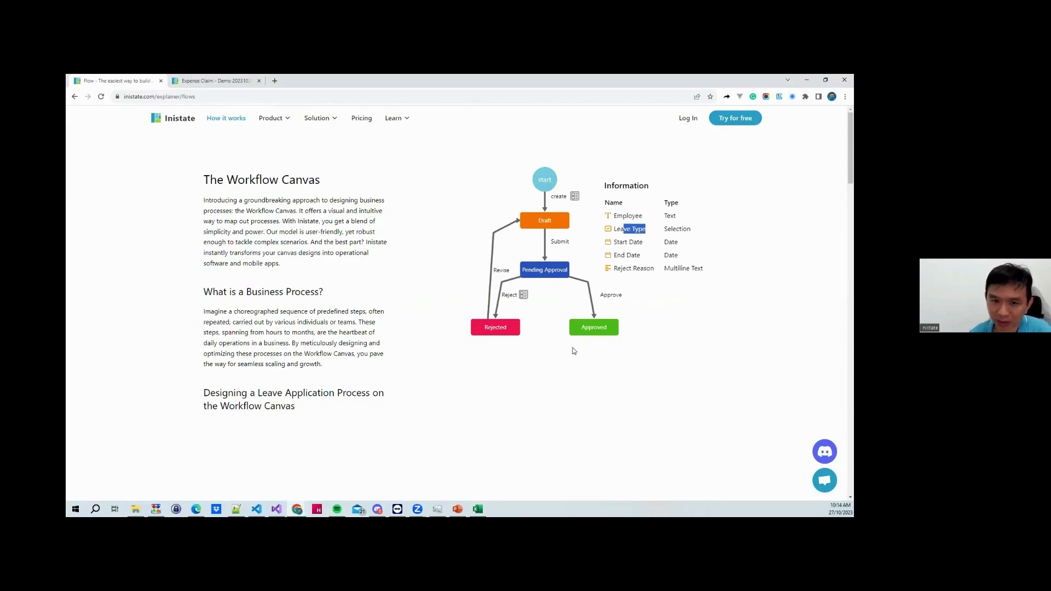
Scroll through the Workflow Canvas explainer and briefly show the payment approval form PDF
scroll(276, 235, down, 5)
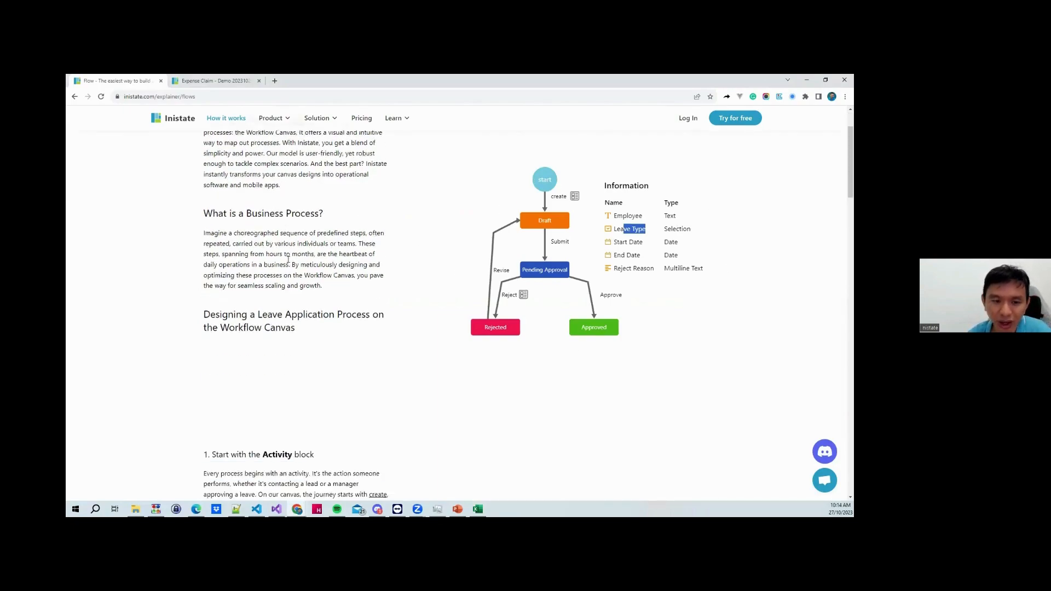
scroll(294, 259, up, 1)
scroll(293, 257, down, 2)
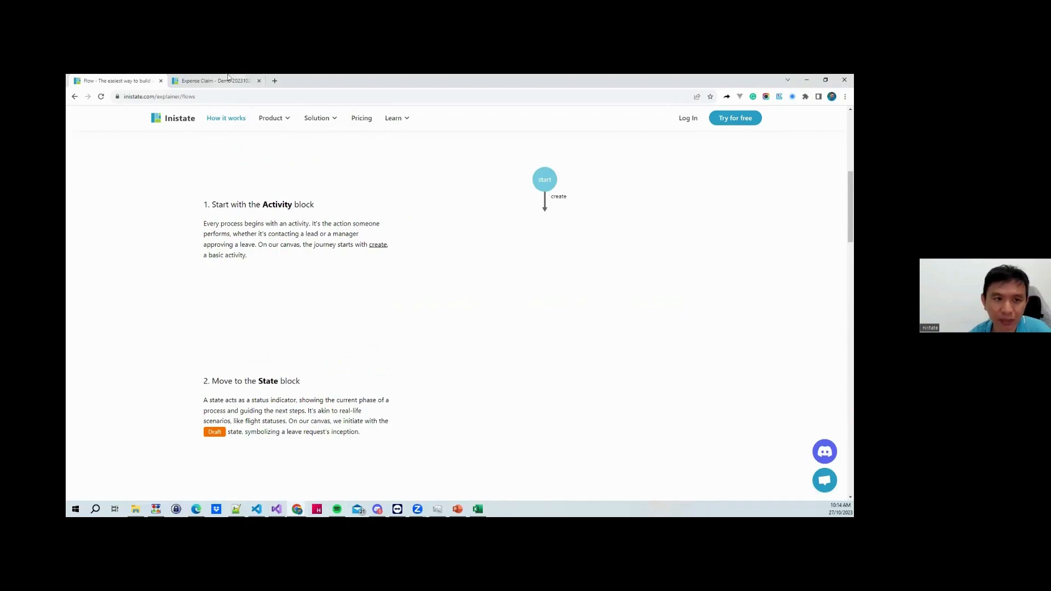
click(196, 509)
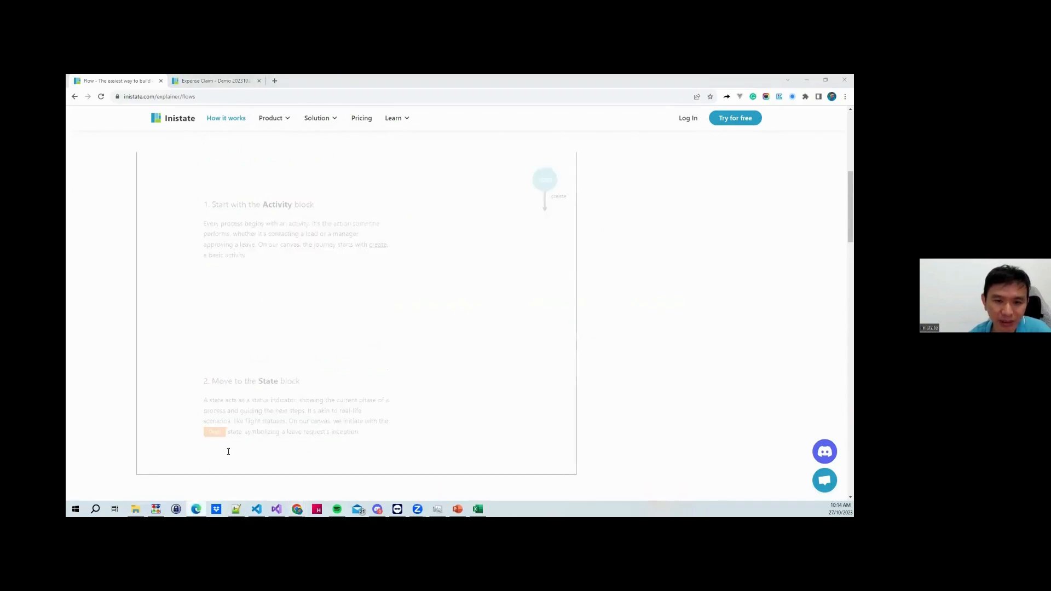
scroll(333, 357, up, 3)
click(693, 343)
Scroll further, briefly show the expenses claim spreadsheet, then return to the explainer
scroll(407, 285, down, 4)
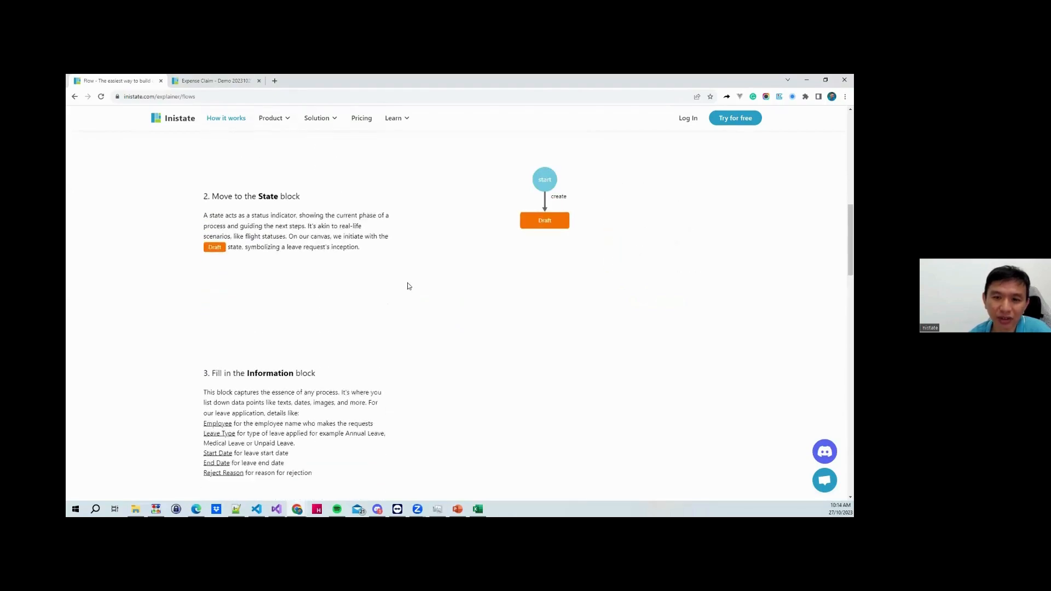
scroll(438, 258, down, 1)
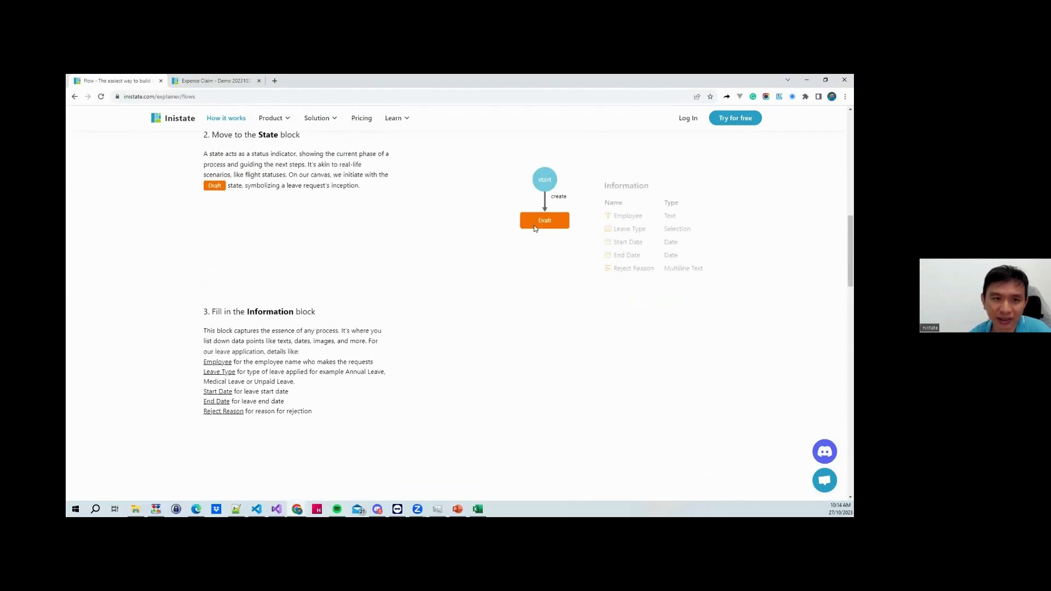
click(478, 509)
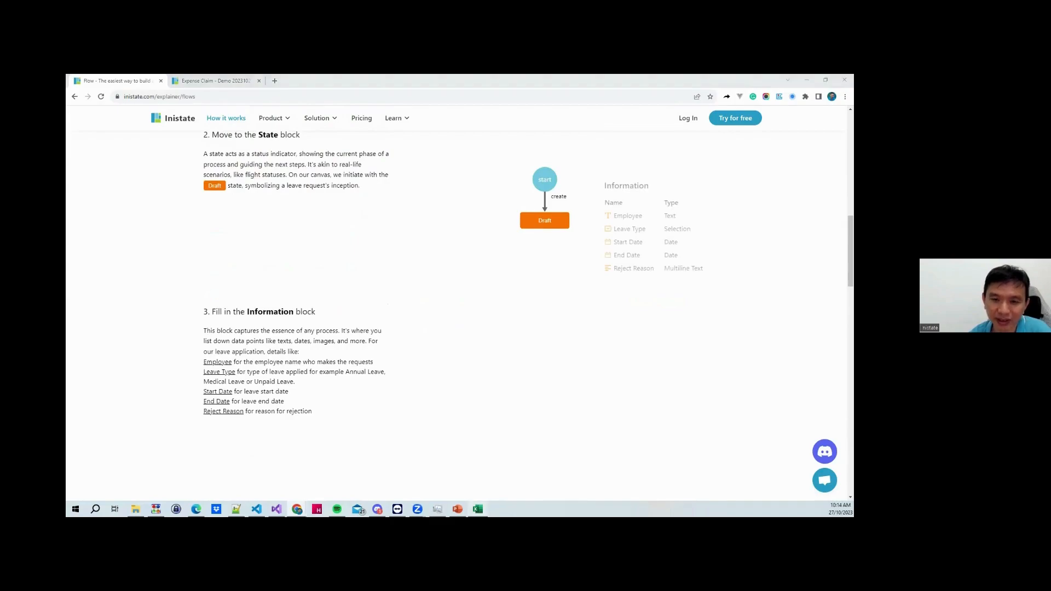
click(742, 324)
Browse the explainer's Information table, then switch to the Expense Claim demo app
scroll(535, 239, down, 2)
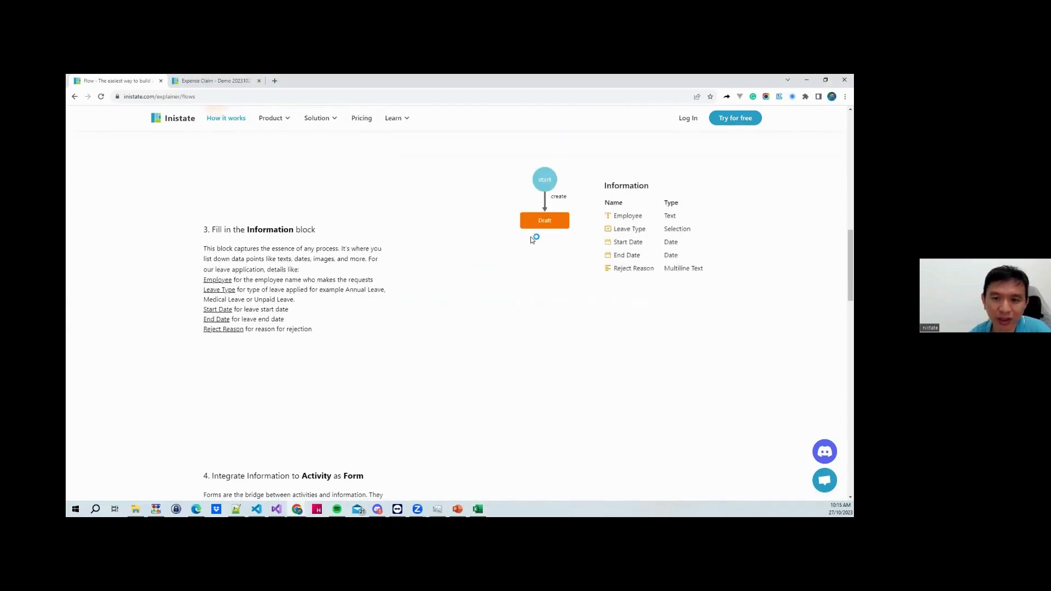
scroll(536, 238, up, 2)
scroll(536, 233, down, 1)
drag(609, 213, 699, 260)
scroll(530, 236, down, 3)
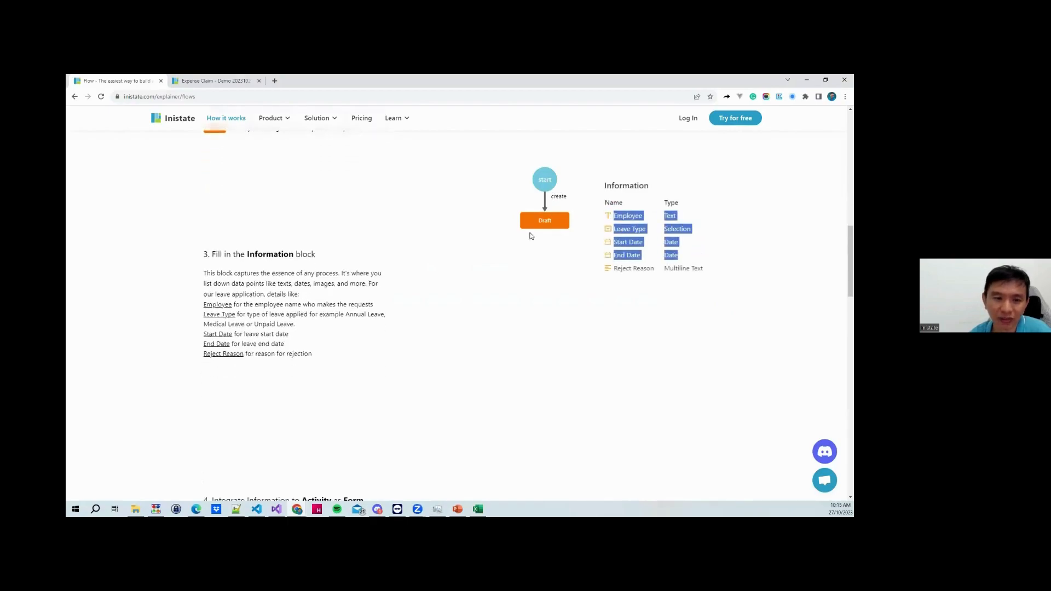
scroll(530, 237, down, 2)
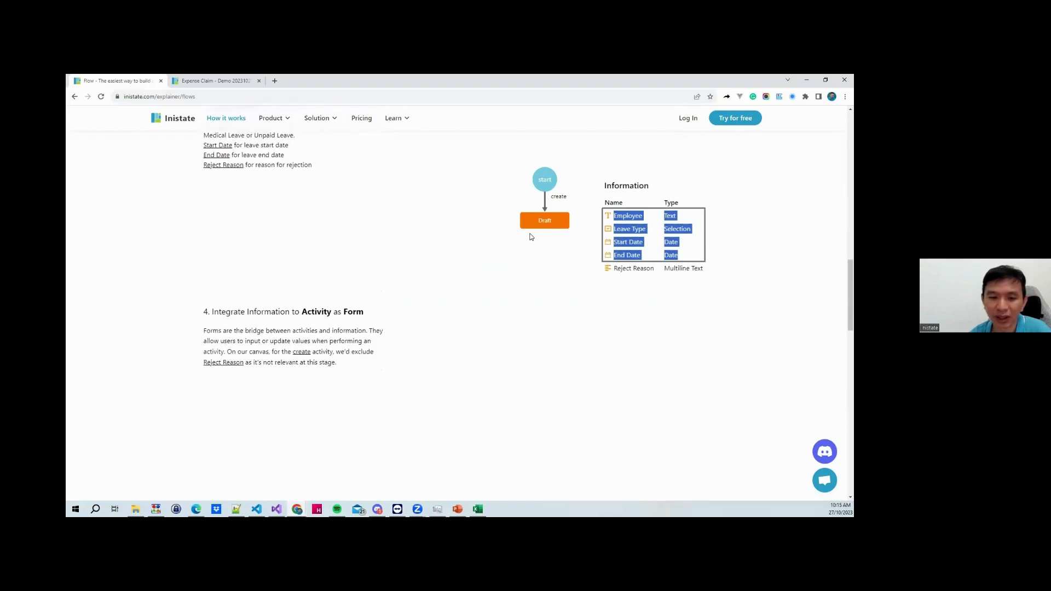
click(577, 259)
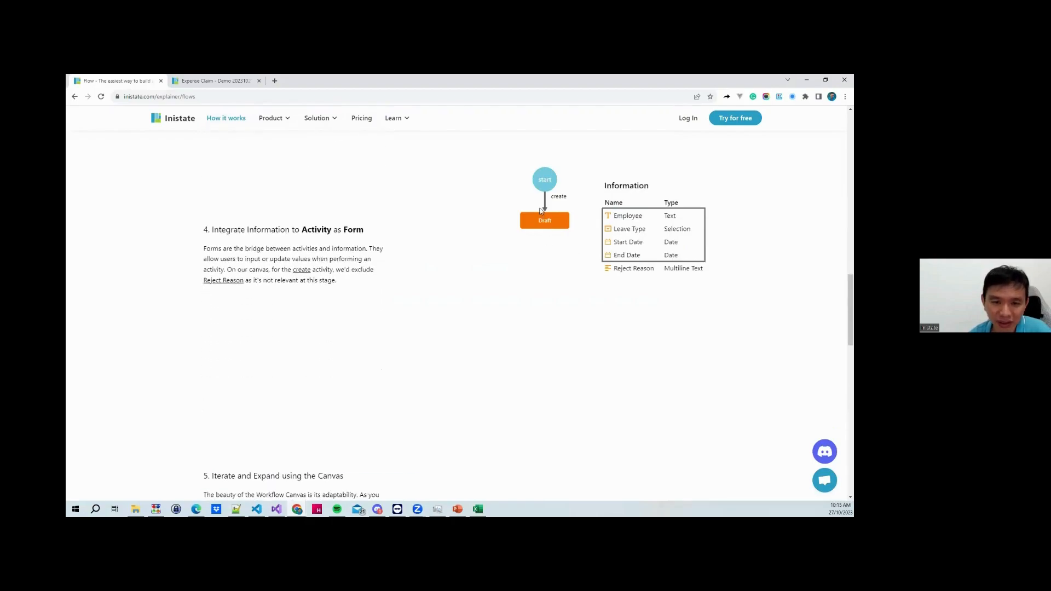
scroll(559, 213, down, 2)
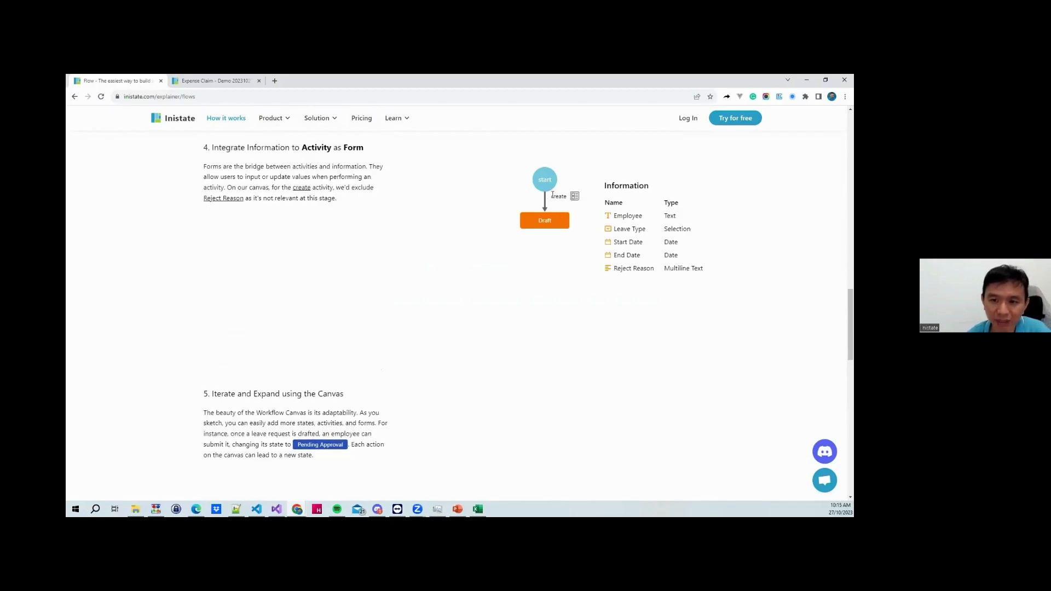
click(208, 82)
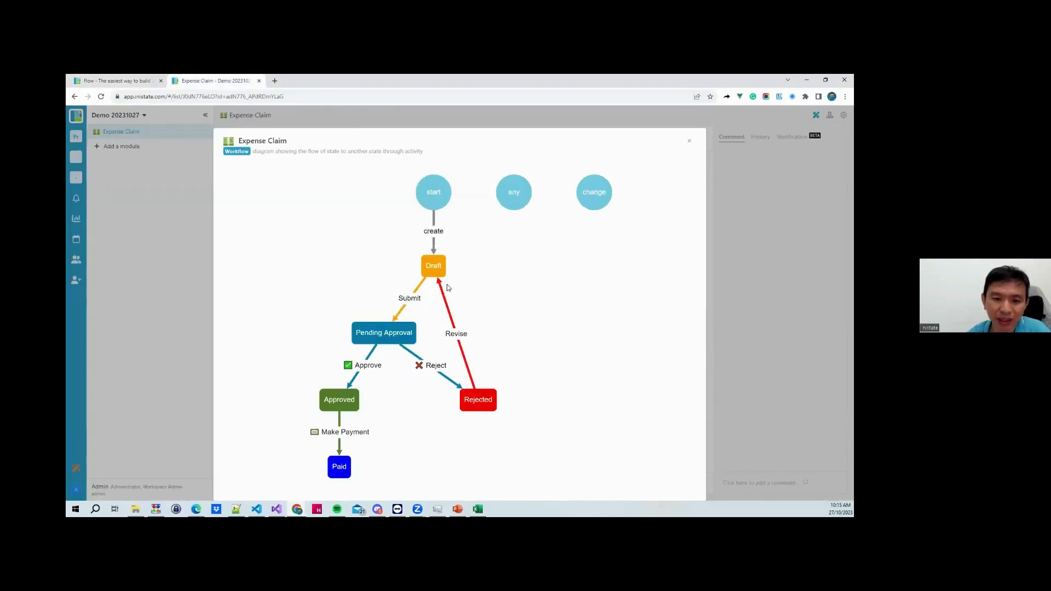
Revert the paid office-supplies expense claim from Paid to Approved and start its Make Payment step
click(753, 171)
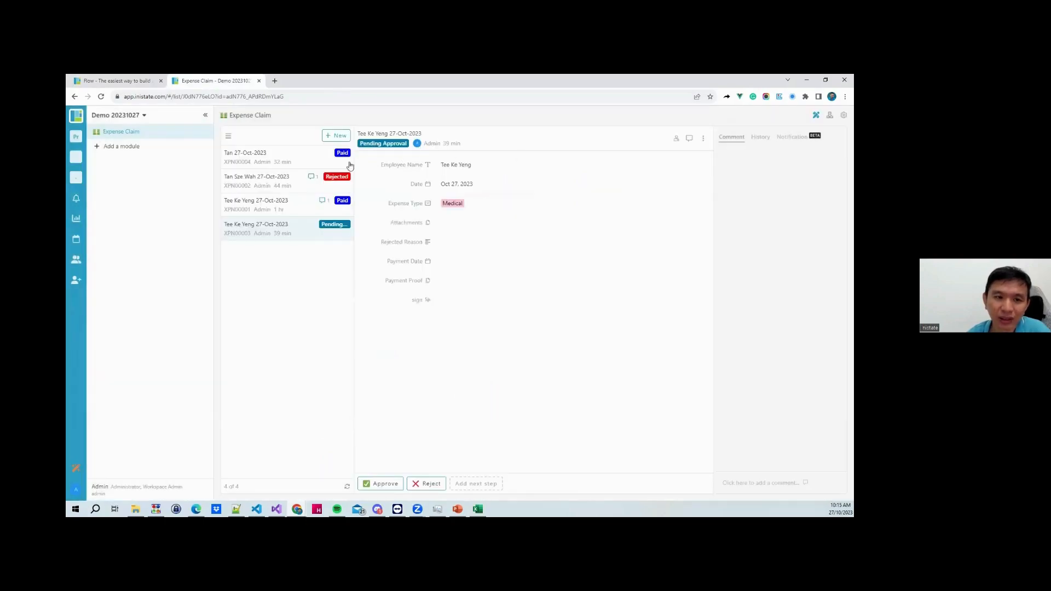
click(265, 207)
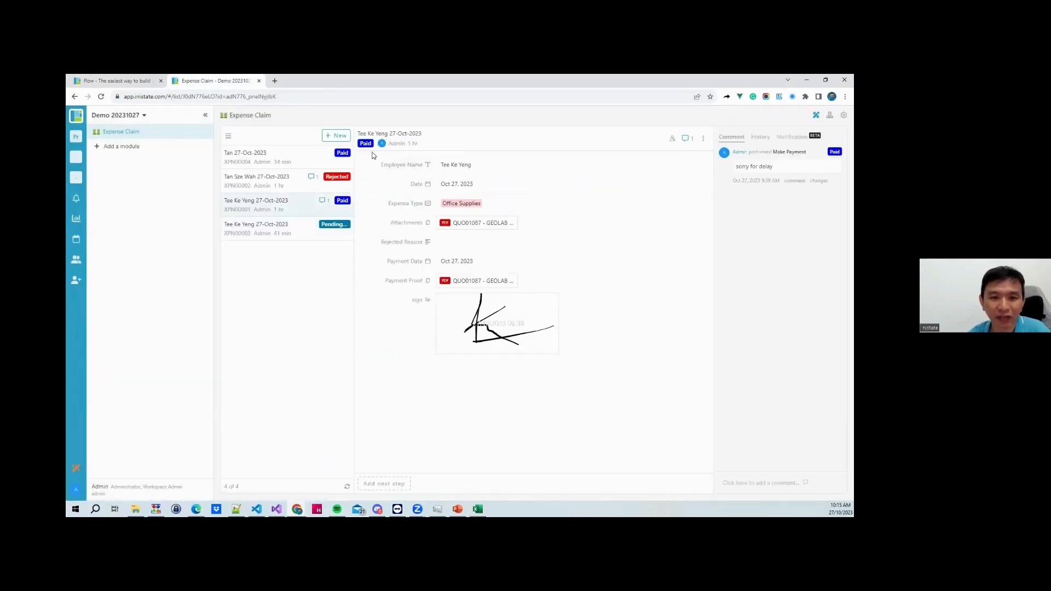
click(365, 143)
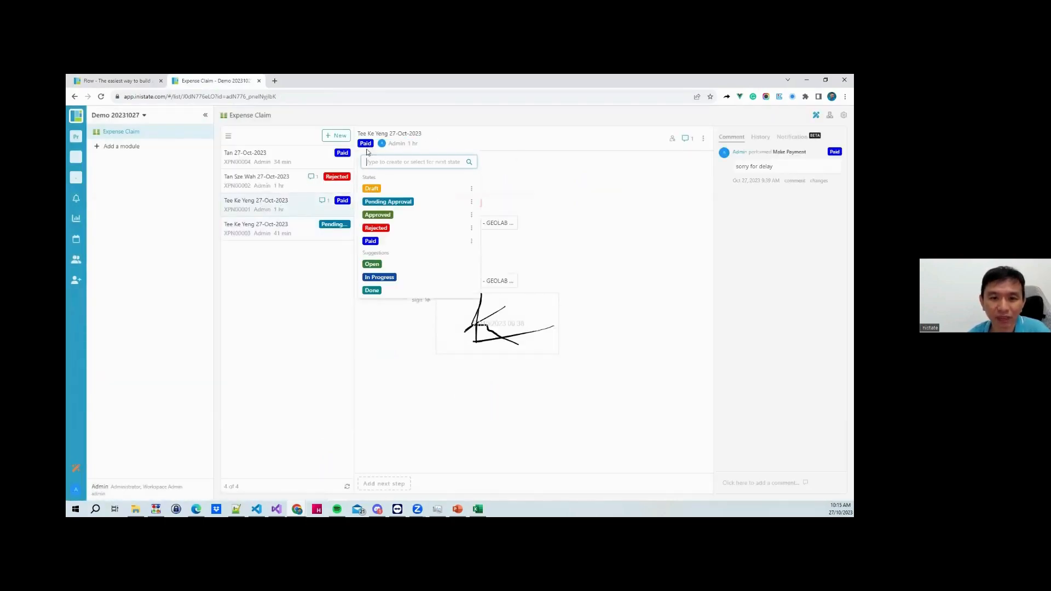
click(389, 216)
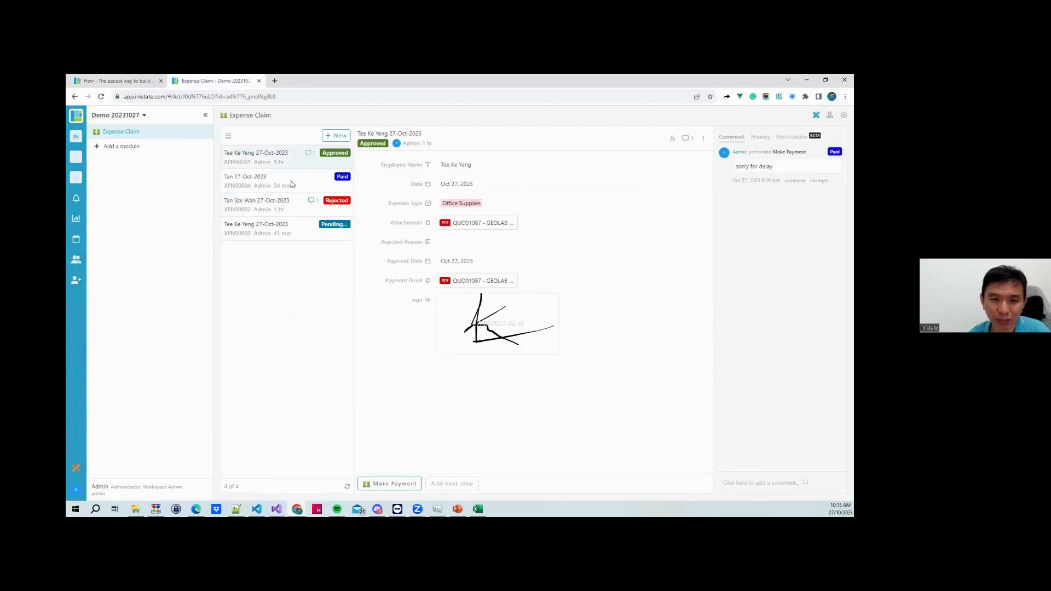
click(380, 483)
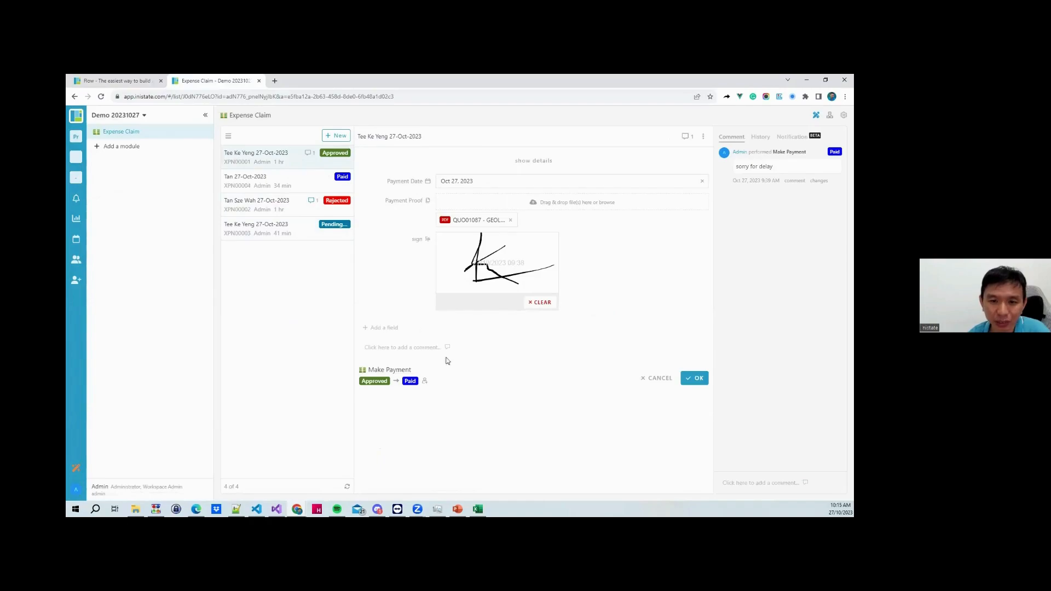
click(140, 81)
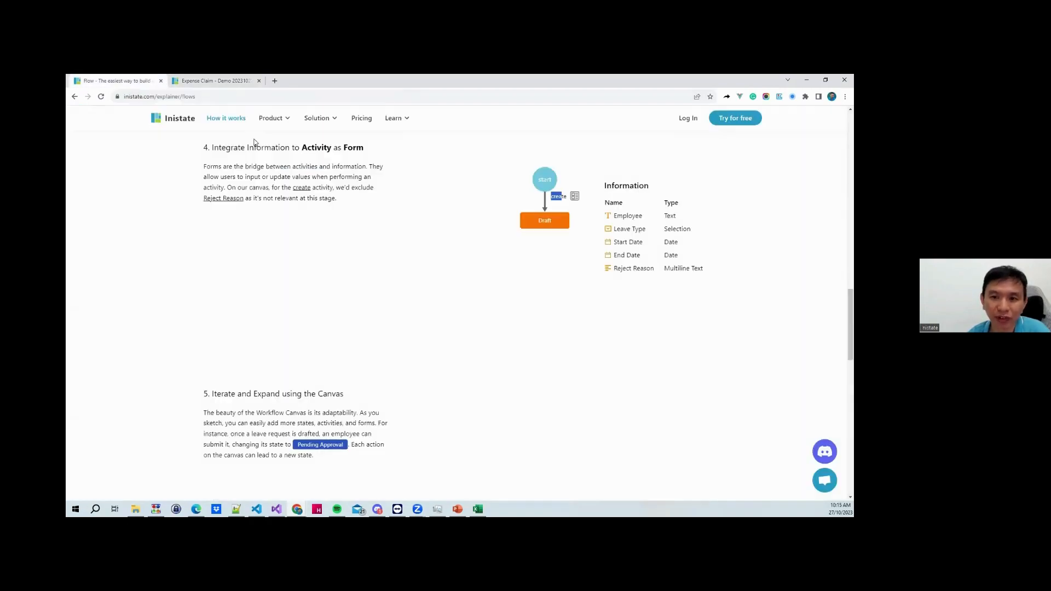
Highlight the Submit transition label and the create, Draft and Submit steps in the explainer diagram
scroll(481, 270, down, 3)
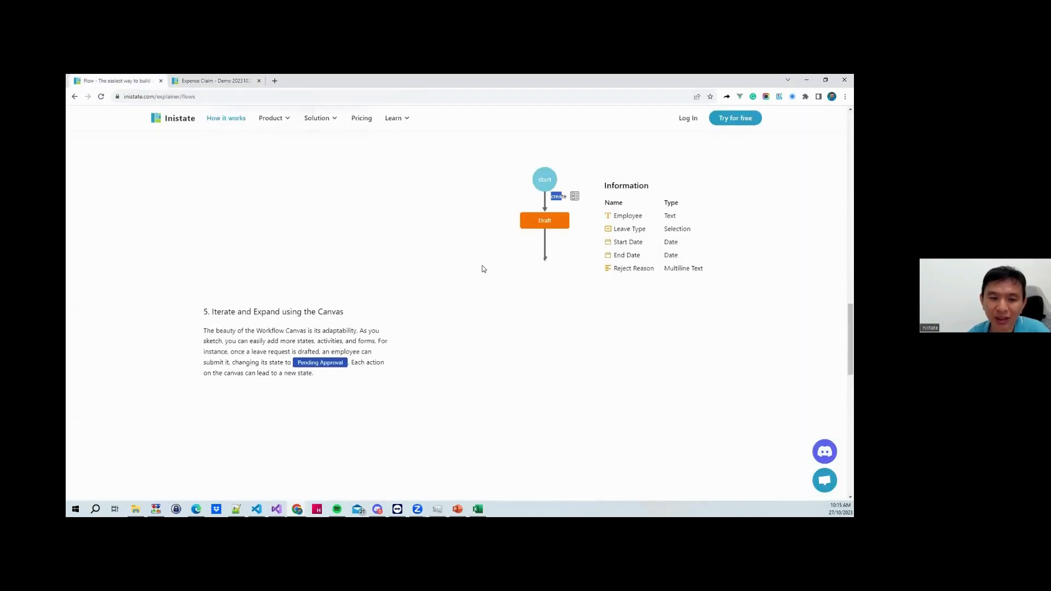
scroll(528, 262, up, 2)
scroll(527, 262, down, 2)
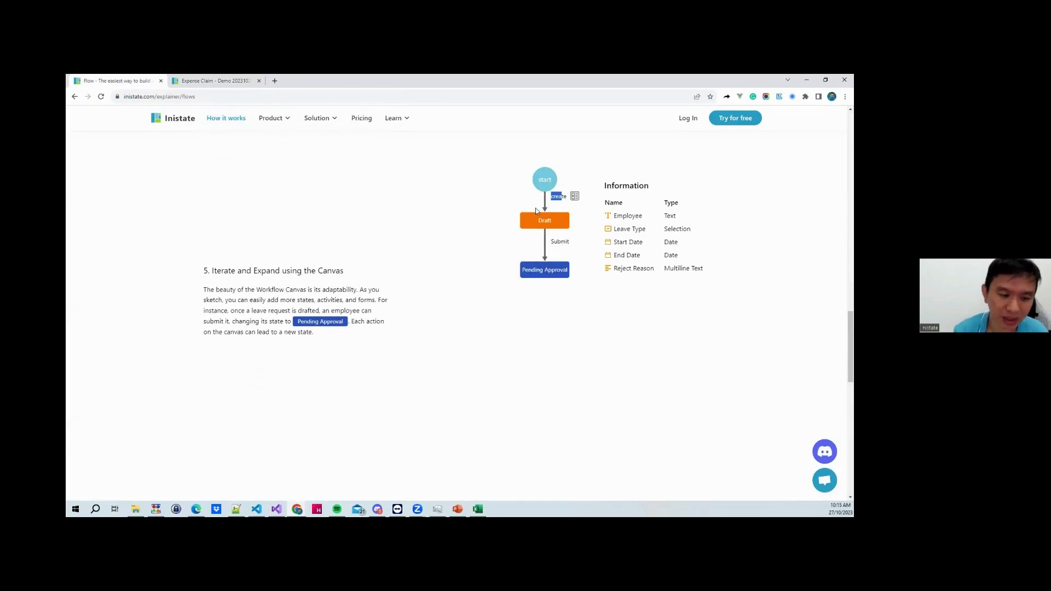
click(483, 204)
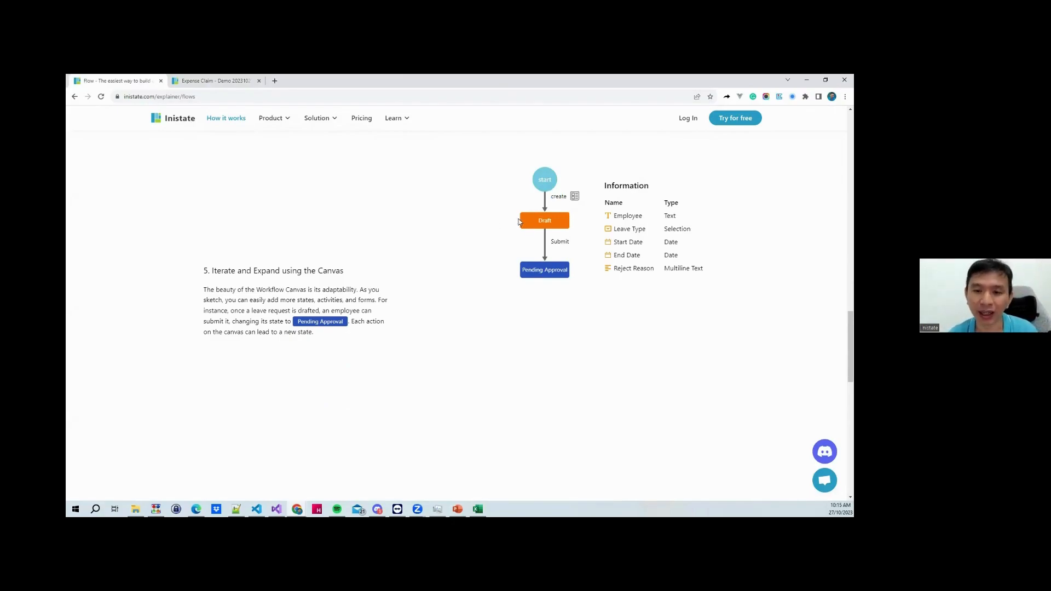
drag(553, 241, 571, 248)
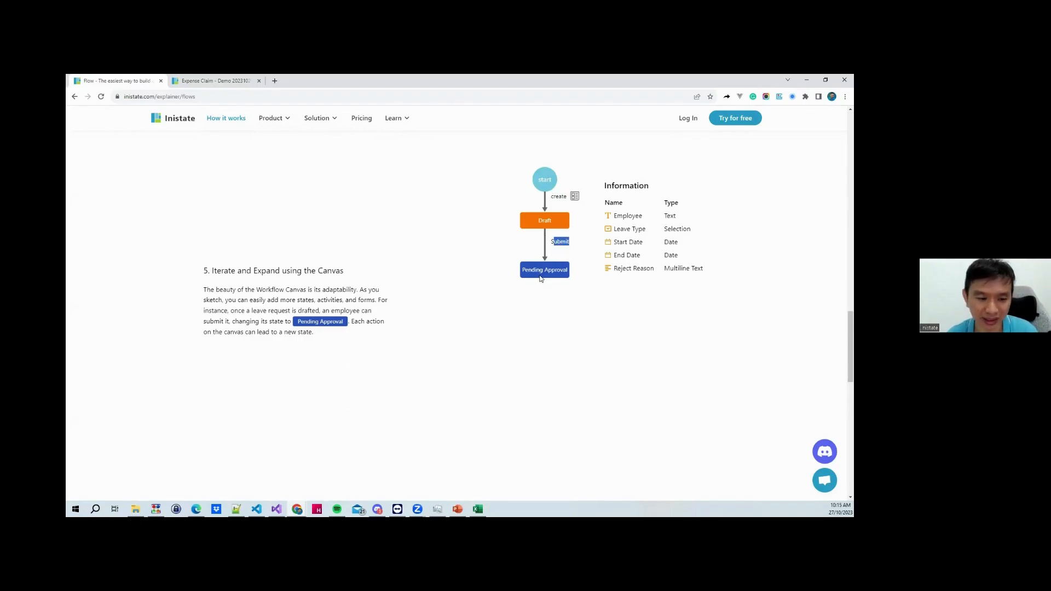
drag(522, 270, 571, 273)
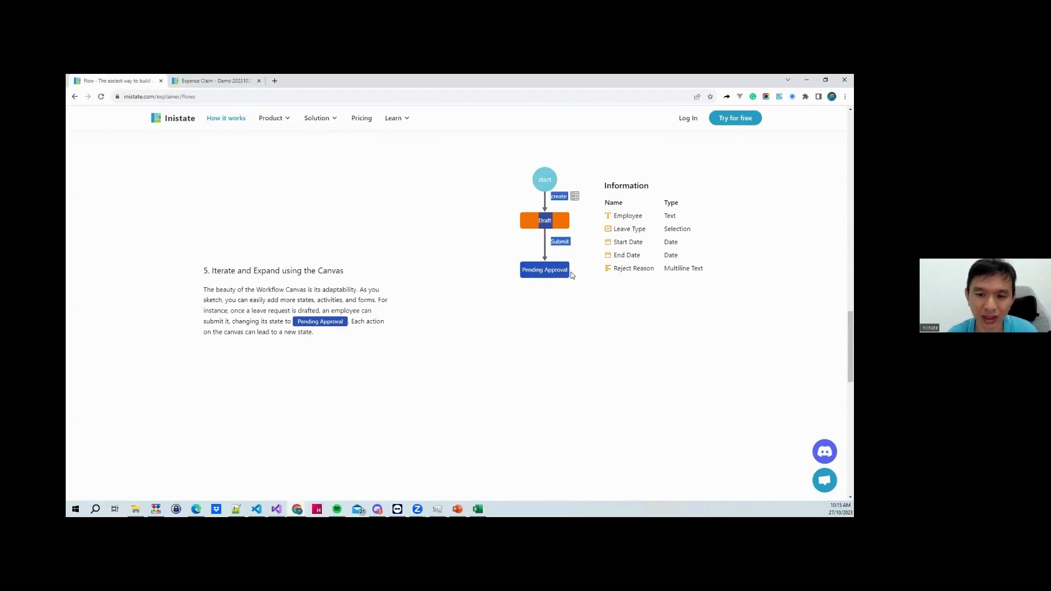
Highlight Pending Approval and scroll to section 6's full diagram with Rejected and Approved states
scroll(538, 294, down, 2)
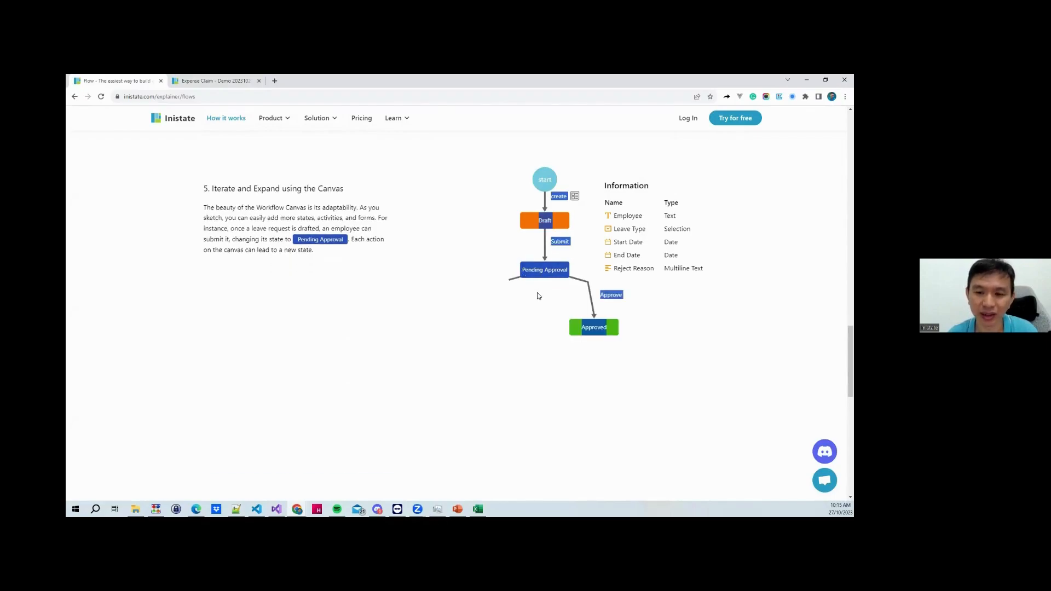
scroll(538, 296, up, 1)
scroll(541, 296, down, 2)
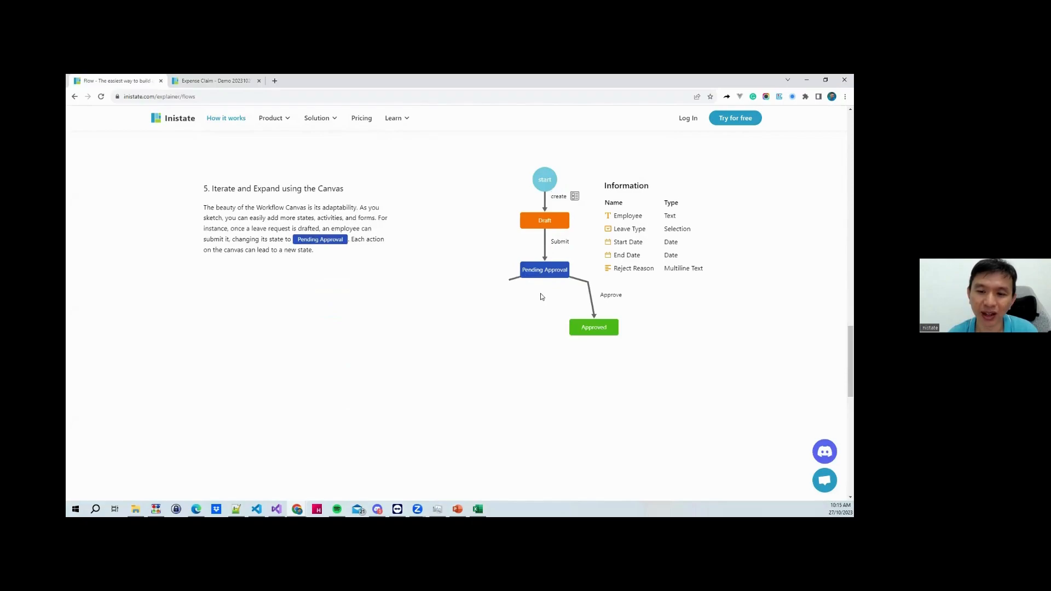
drag(523, 270, 564, 270)
scroll(542, 293, down, 3)
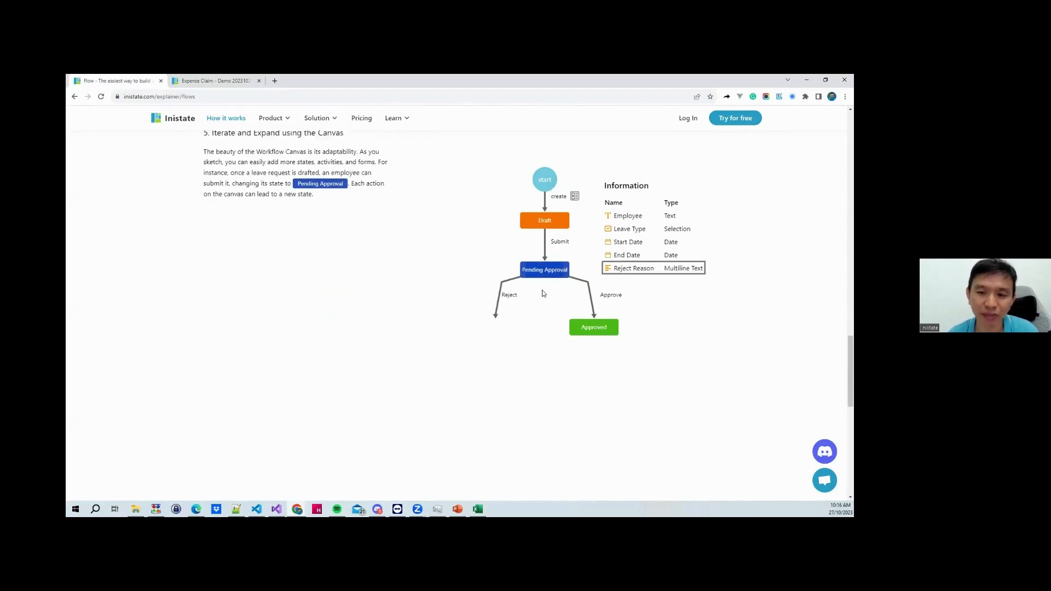
scroll(542, 293, down, 1)
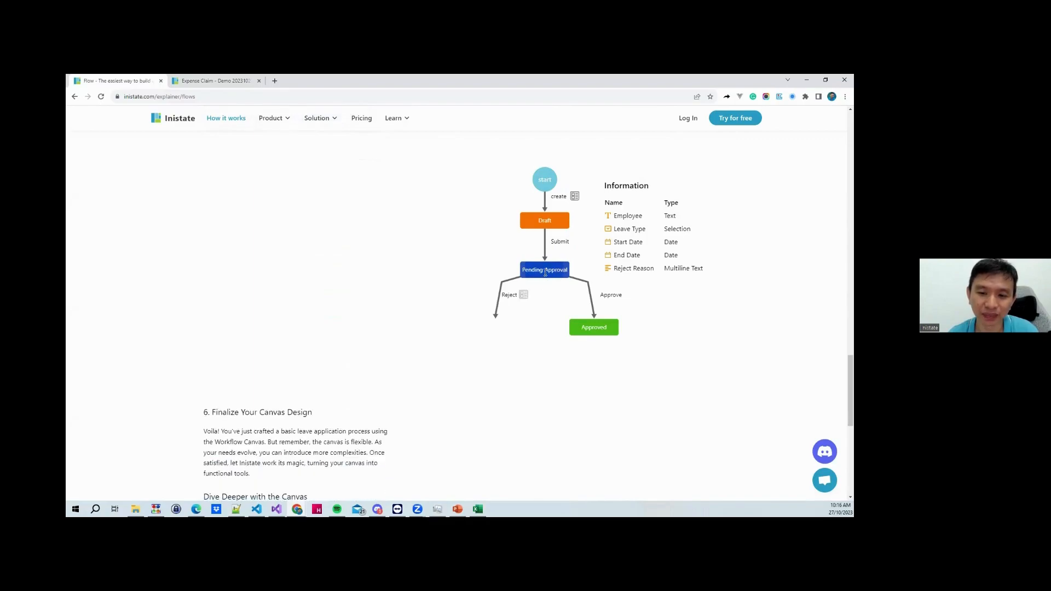
scroll(547, 276, down, 1)
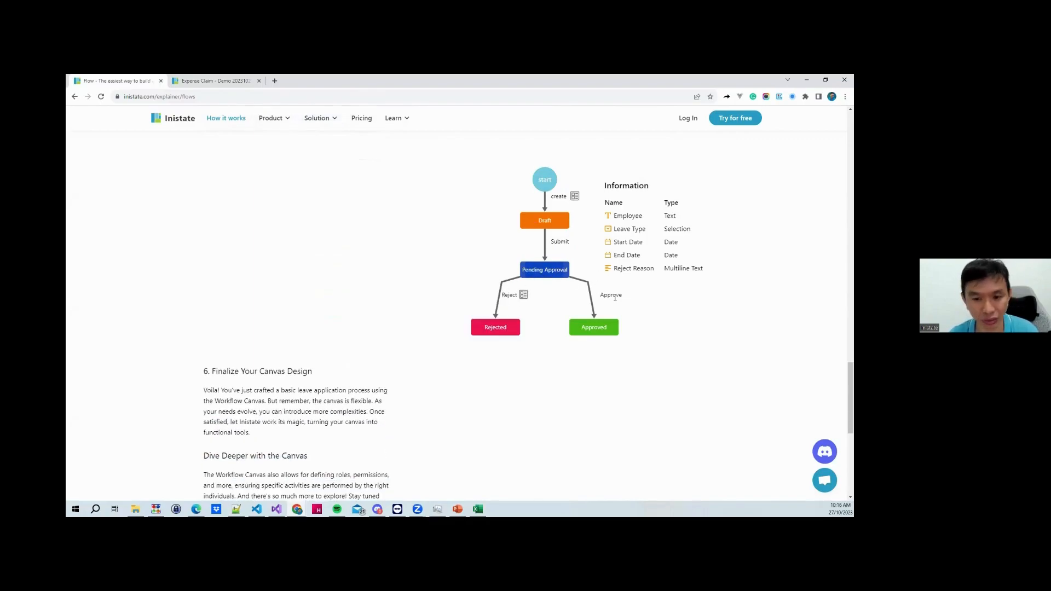
scroll(531, 304, up, 3)
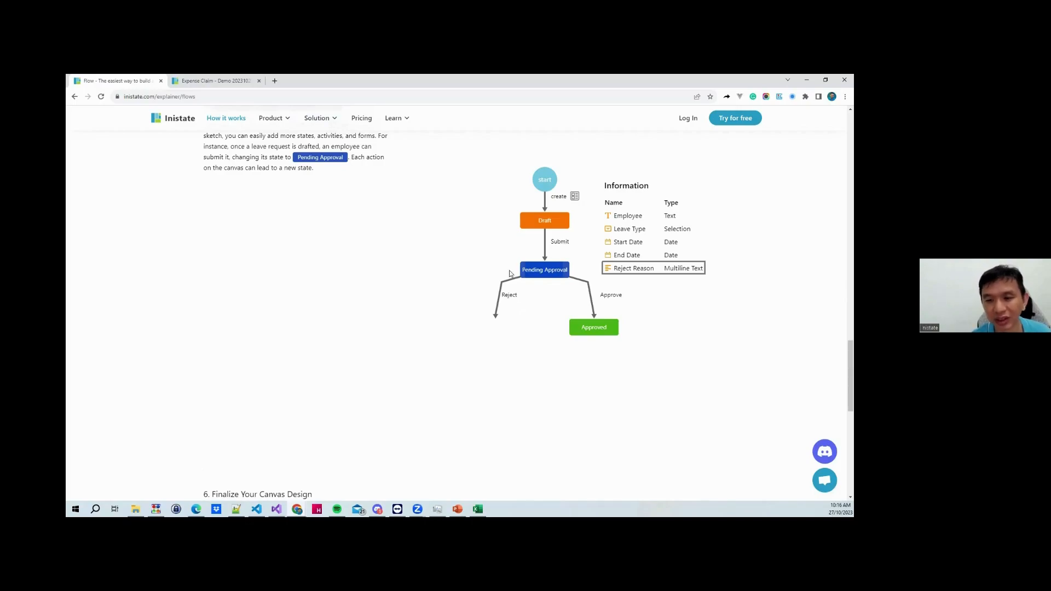
scroll(509, 274, down, 2)
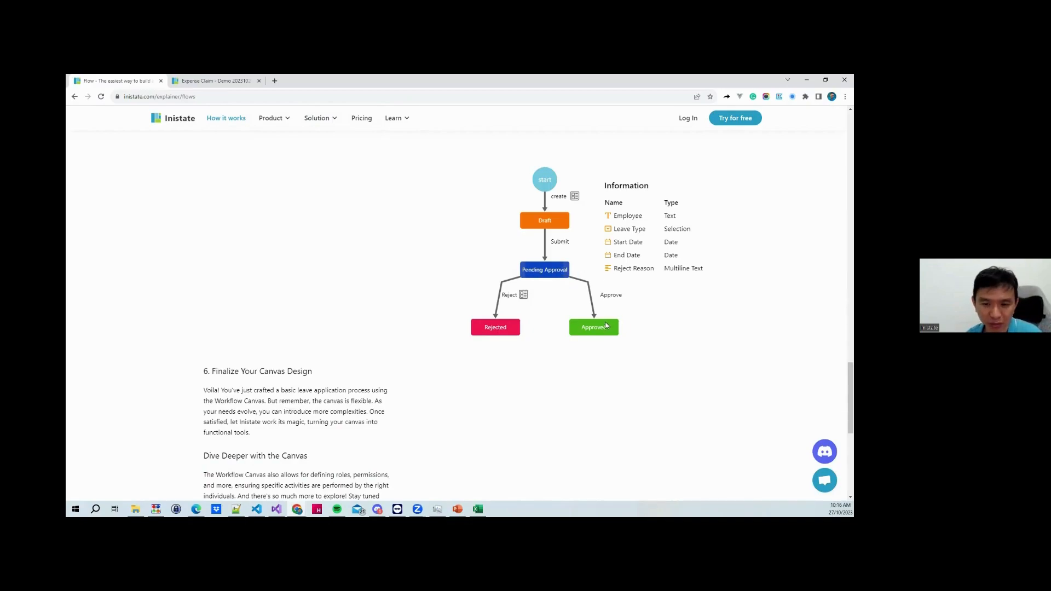
click(217, 82)
click(651, 378)
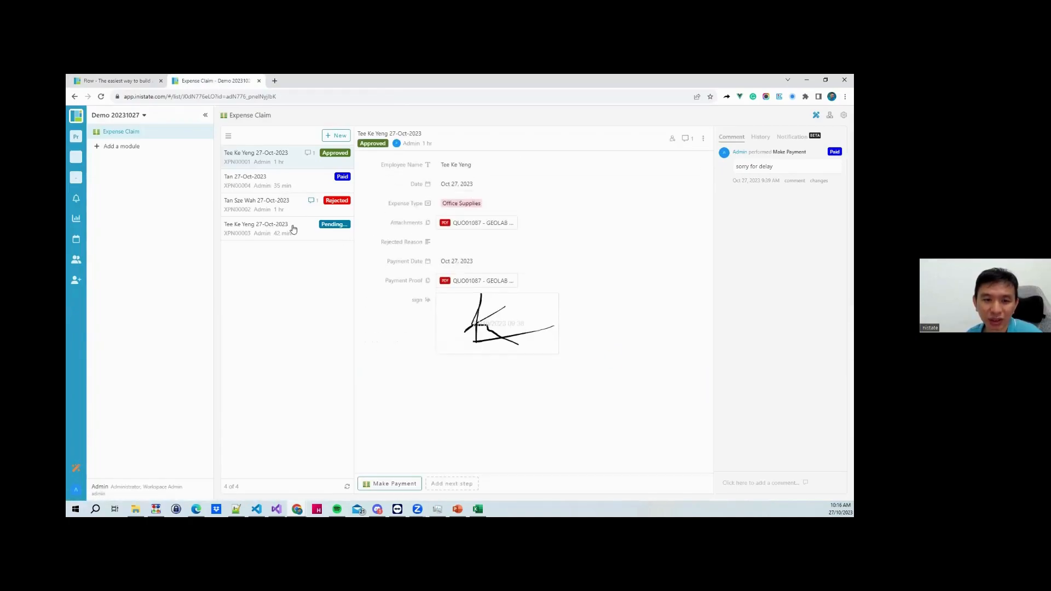
click(265, 228)
click(381, 146)
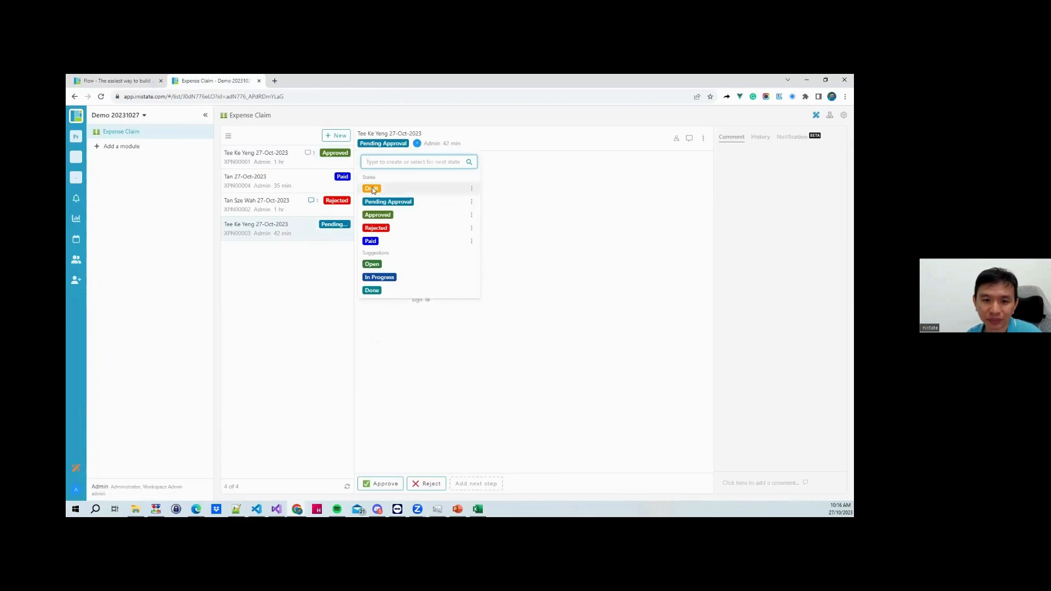
click(292, 244)
click(381, 484)
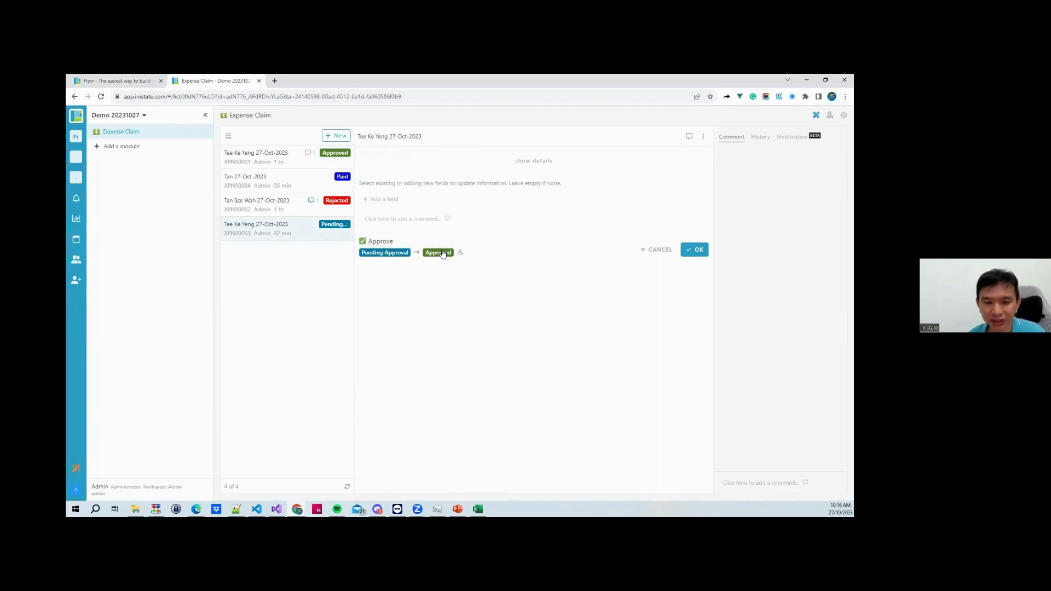
click(440, 254)
click(577, 316)
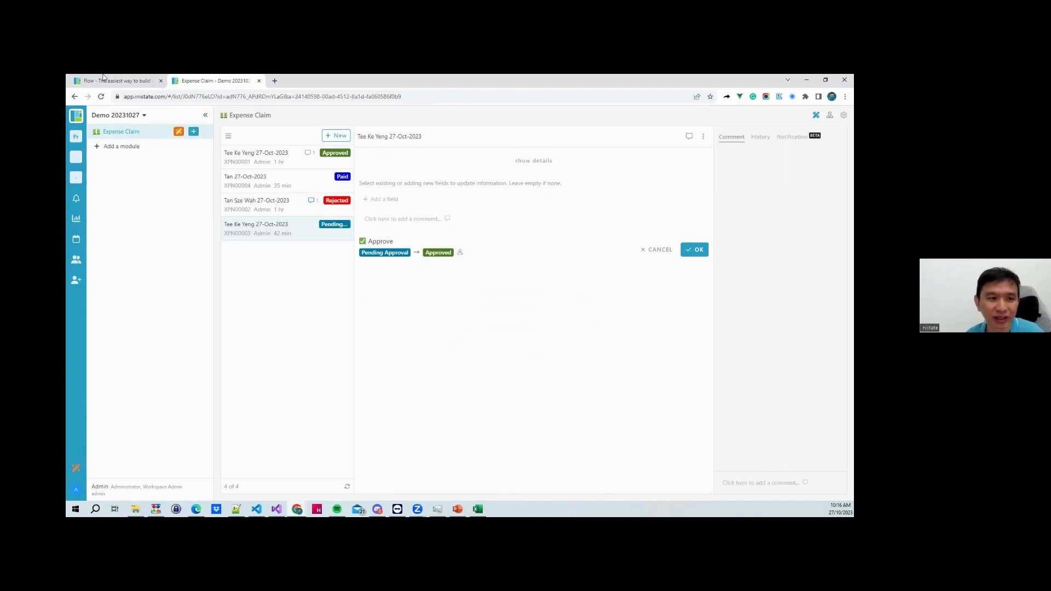
click(112, 80)
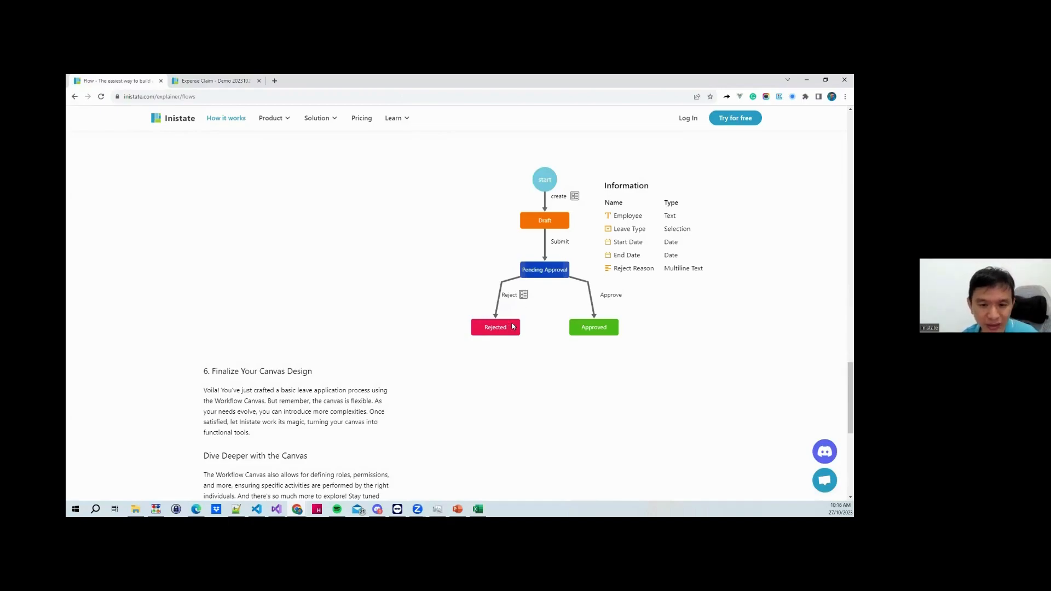
click(197, 80)
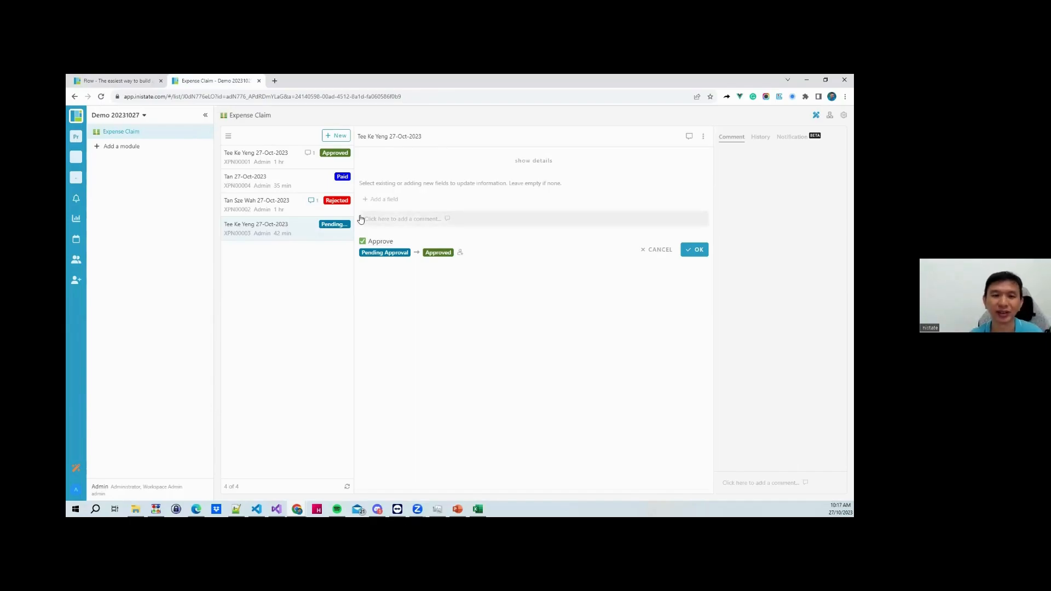
click(302, 163)
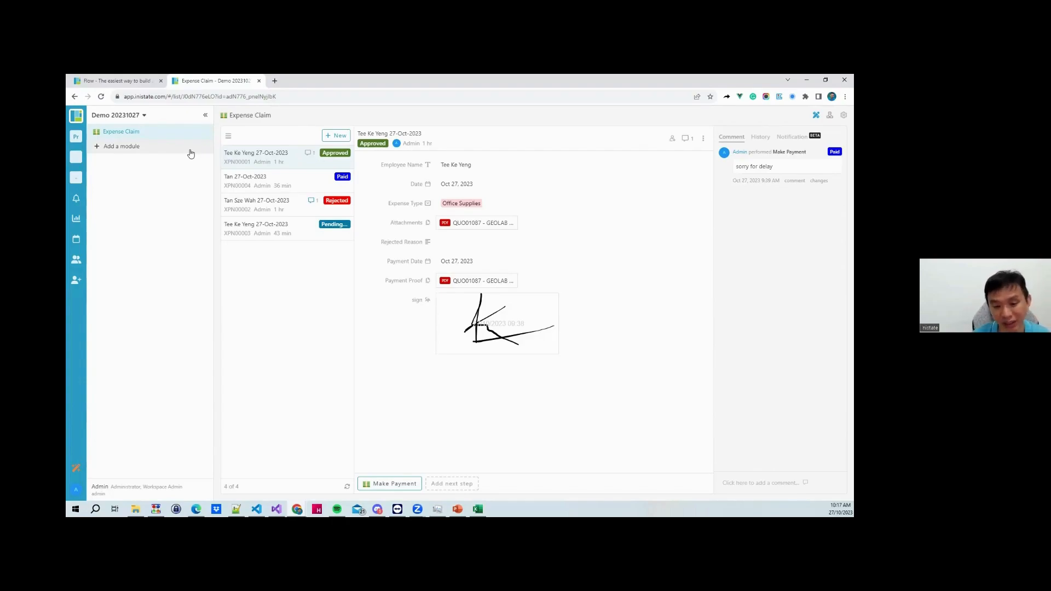
click(140, 81)
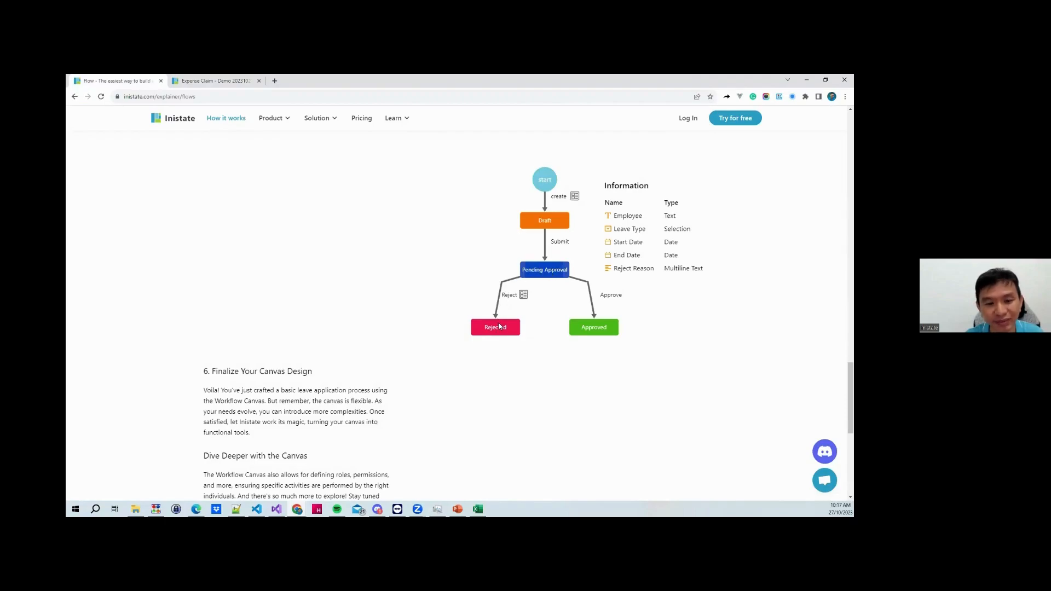
Scroll the Flow explainer to its end, then back up to section 4's create-form fields
scroll(466, 320, down, 1)
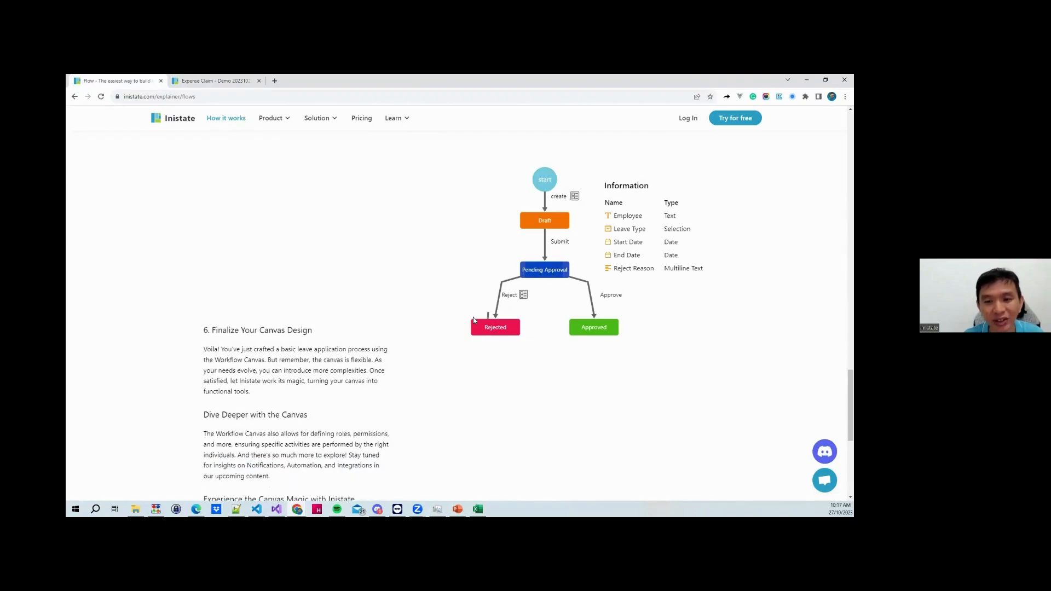
scroll(490, 327, up, 1)
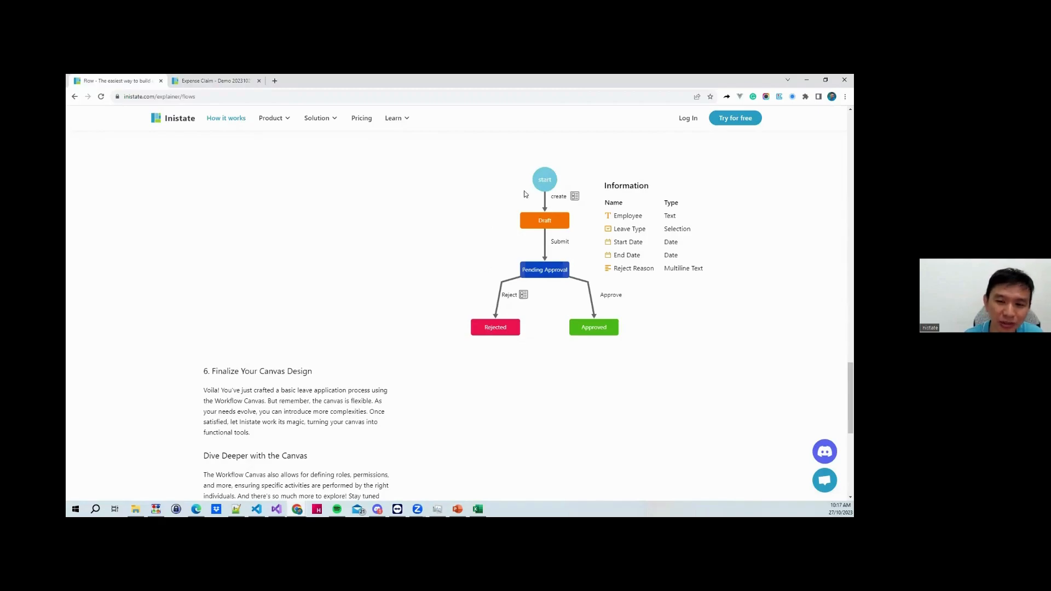
scroll(505, 319, down, 2)
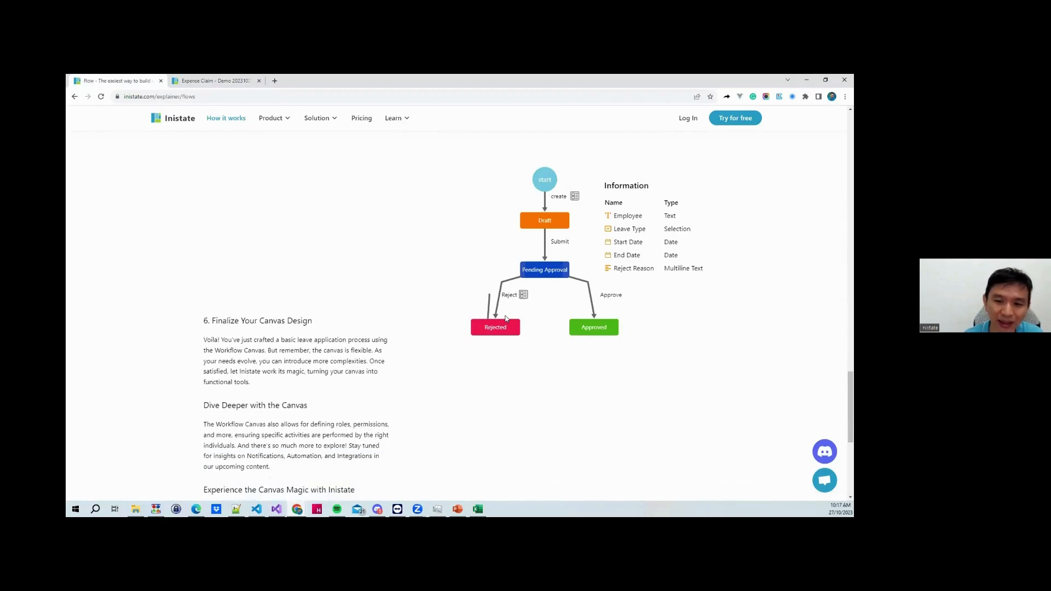
scroll(505, 318, down, 1)
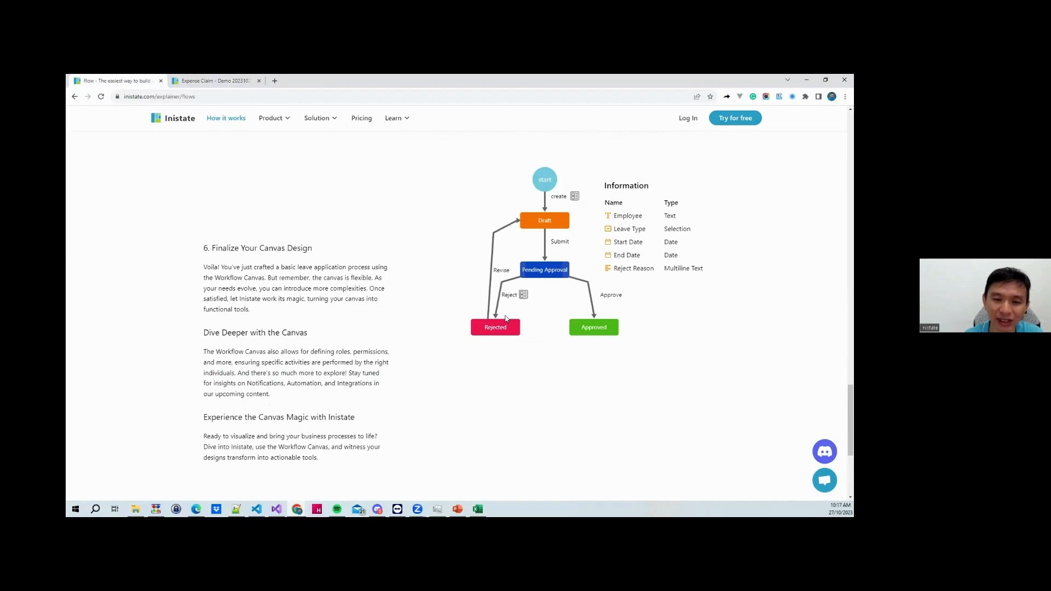
scroll(506, 319, down, 1)
scroll(506, 318, down, 1)
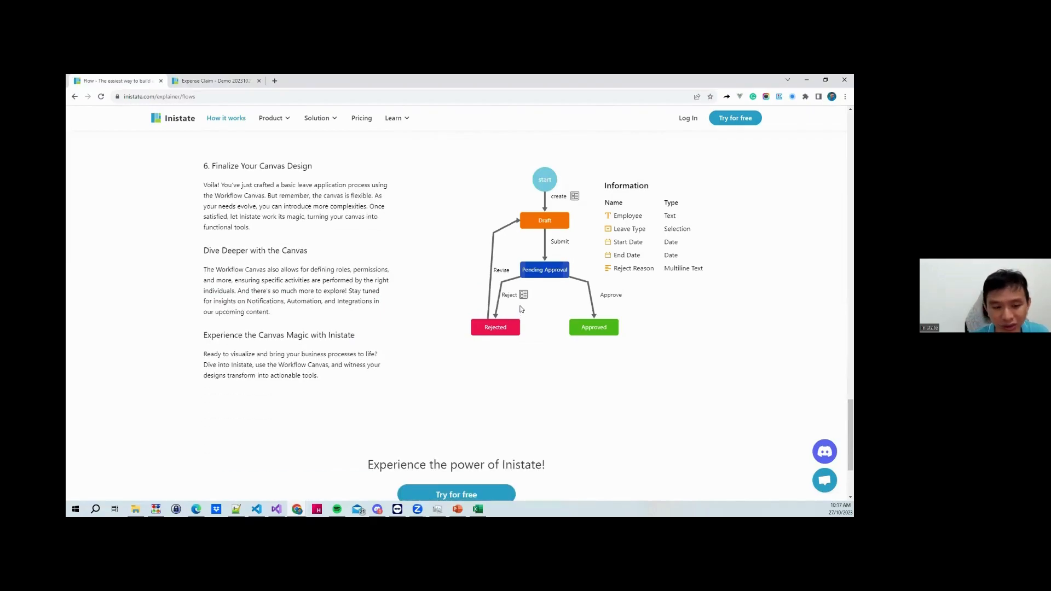
scroll(520, 308, up, 20)
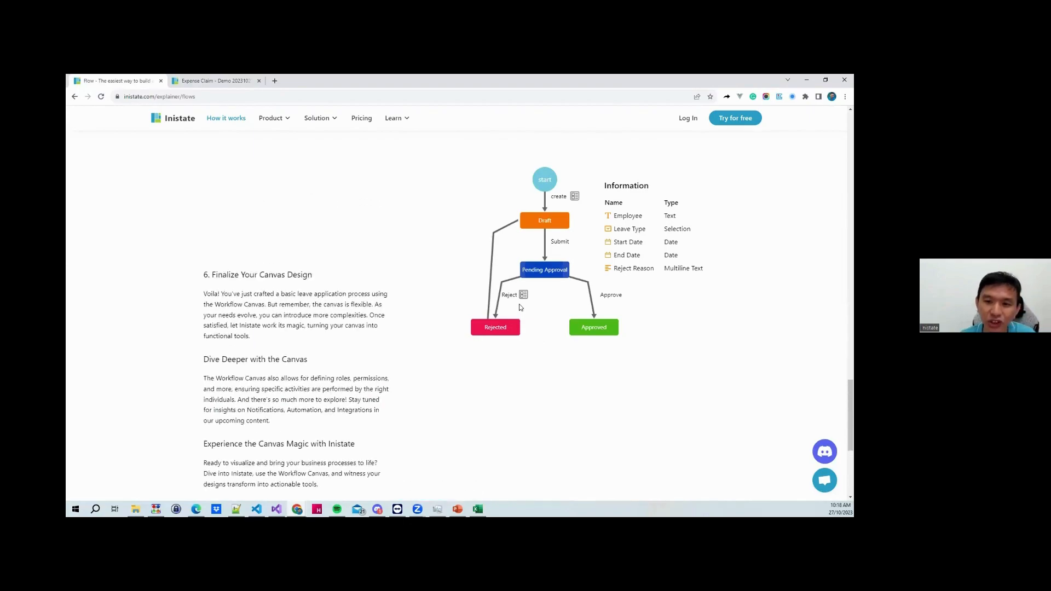
scroll(520, 308, up, 10)
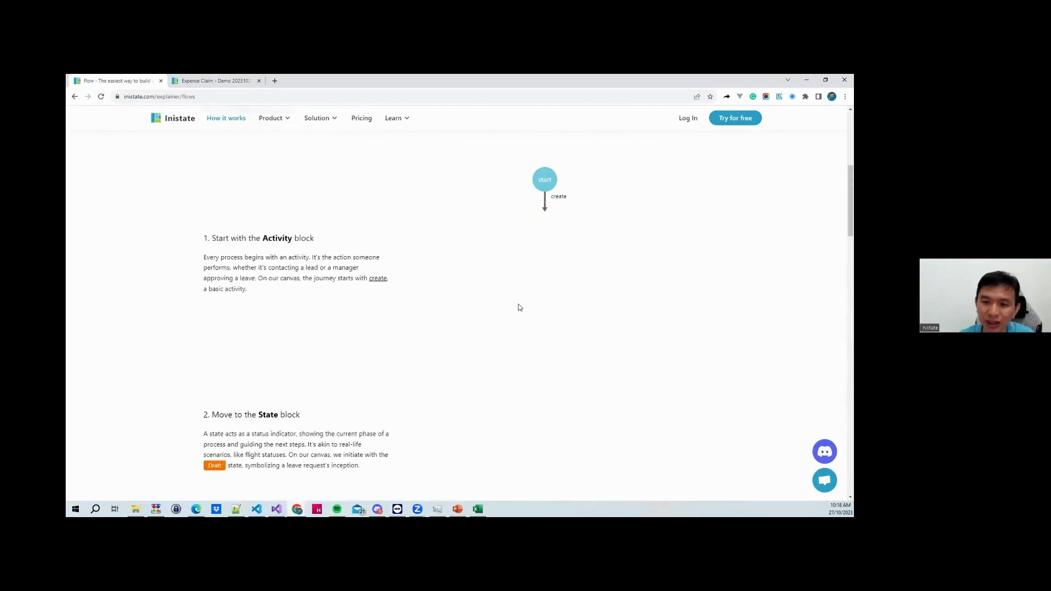
scroll(520, 308, down, 4)
scroll(520, 307, down, 3)
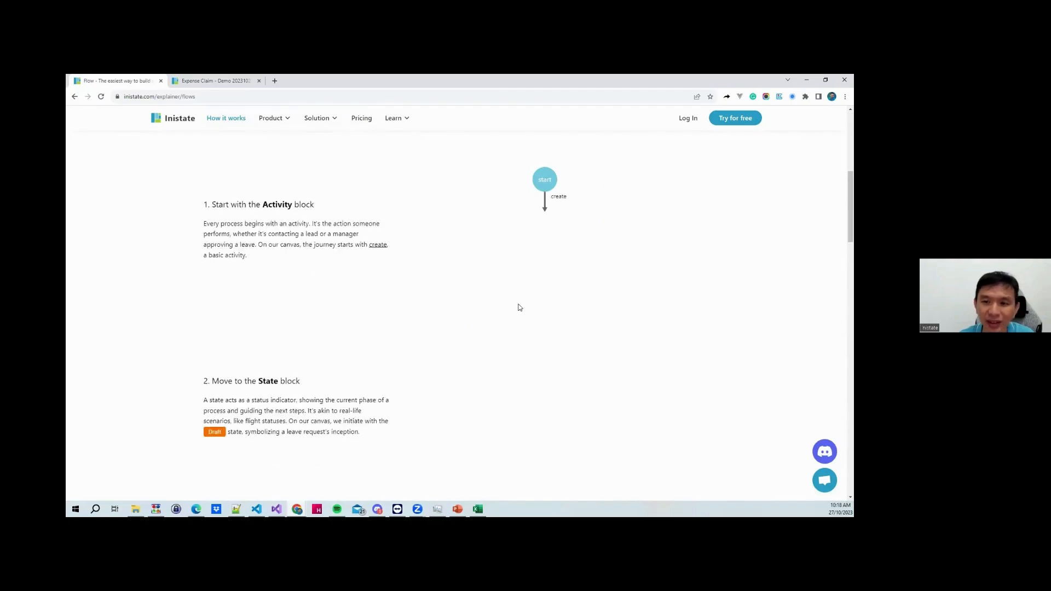
scroll(520, 308, up, 2)
scroll(520, 308, down, 3)
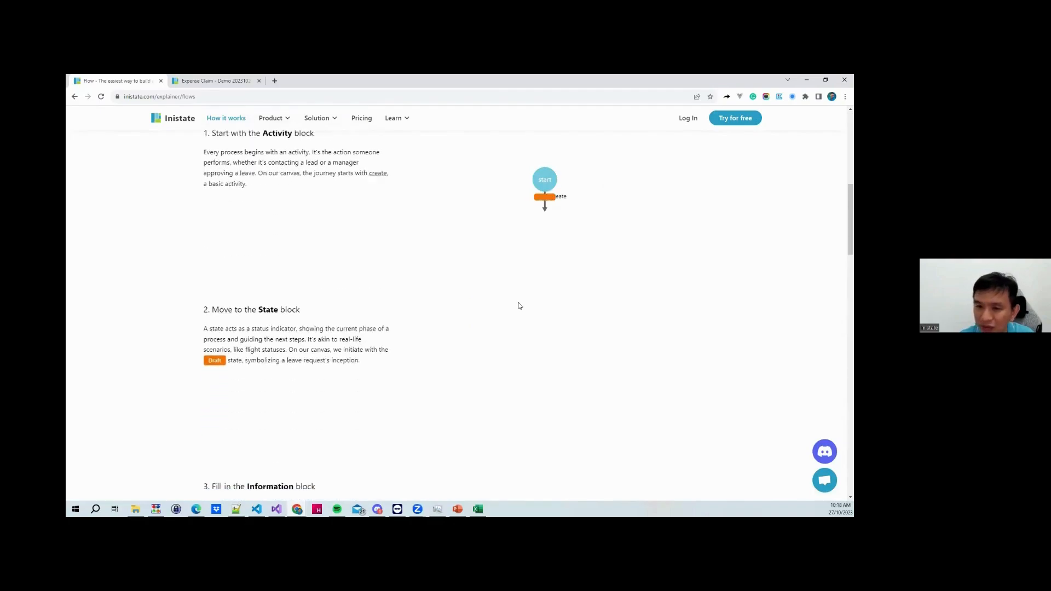
scroll(520, 306, down, 4)
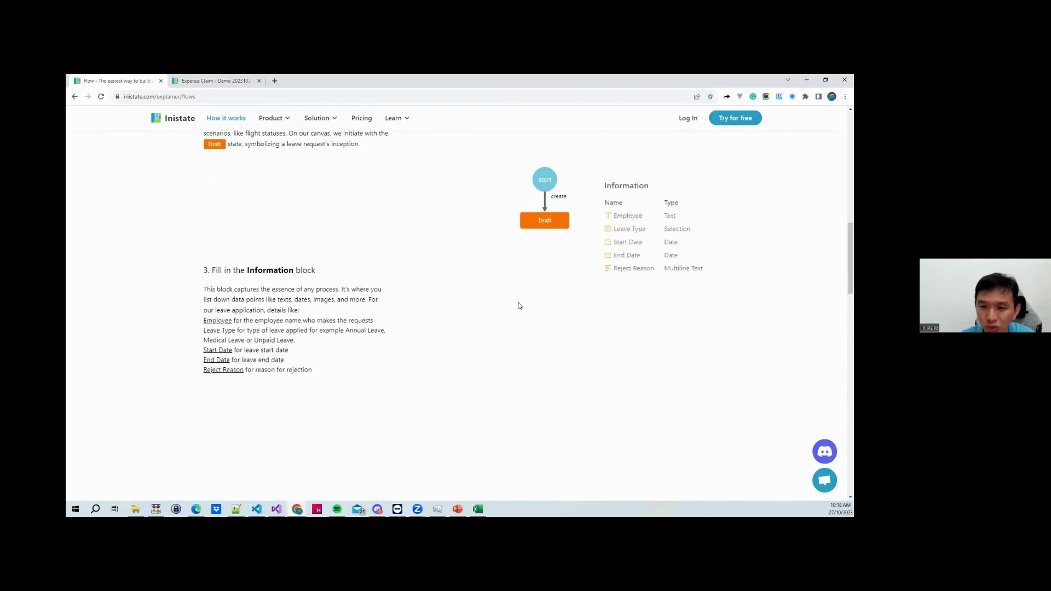
scroll(520, 306, down, 3)
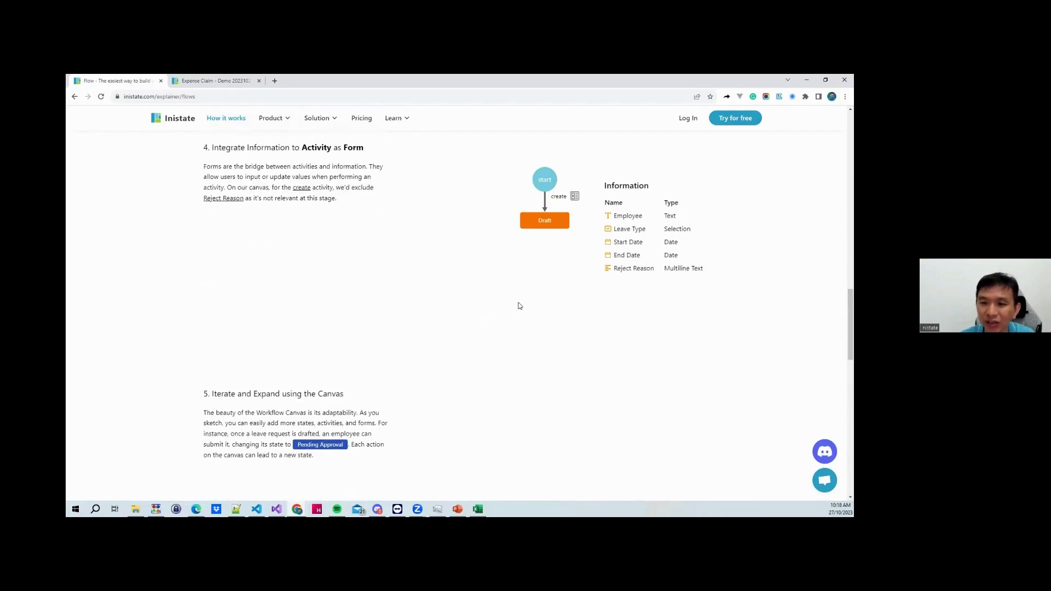
scroll(520, 306, down, 3)
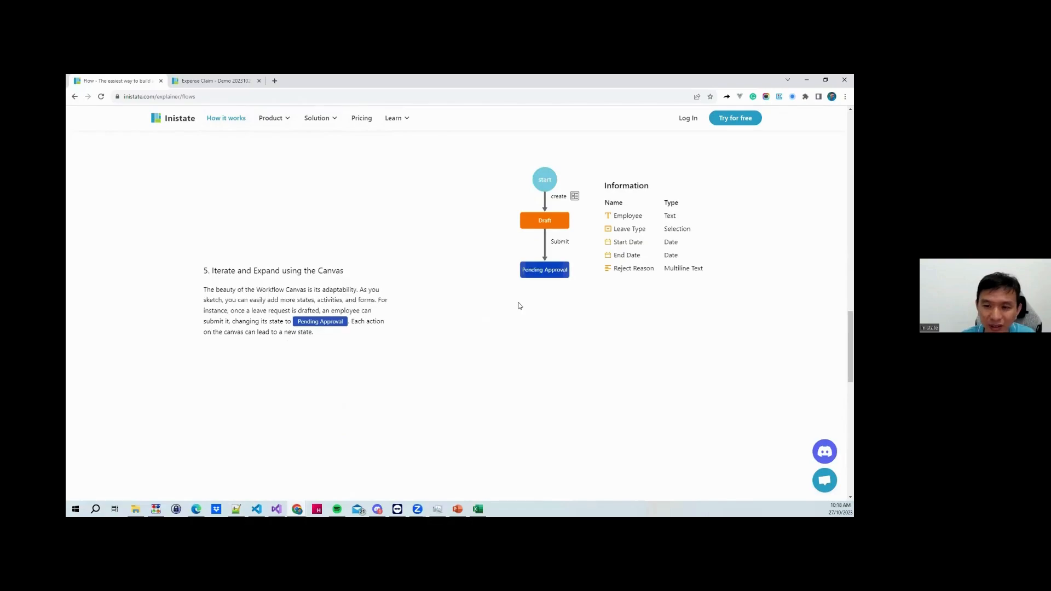
scroll(520, 306, down, 1)
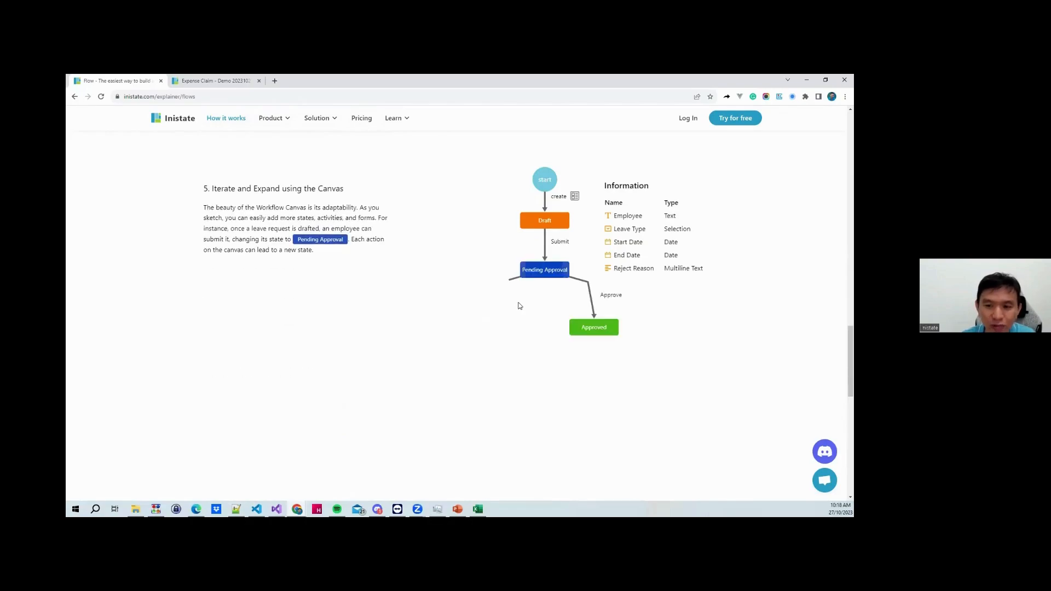
scroll(520, 306, down, 1)
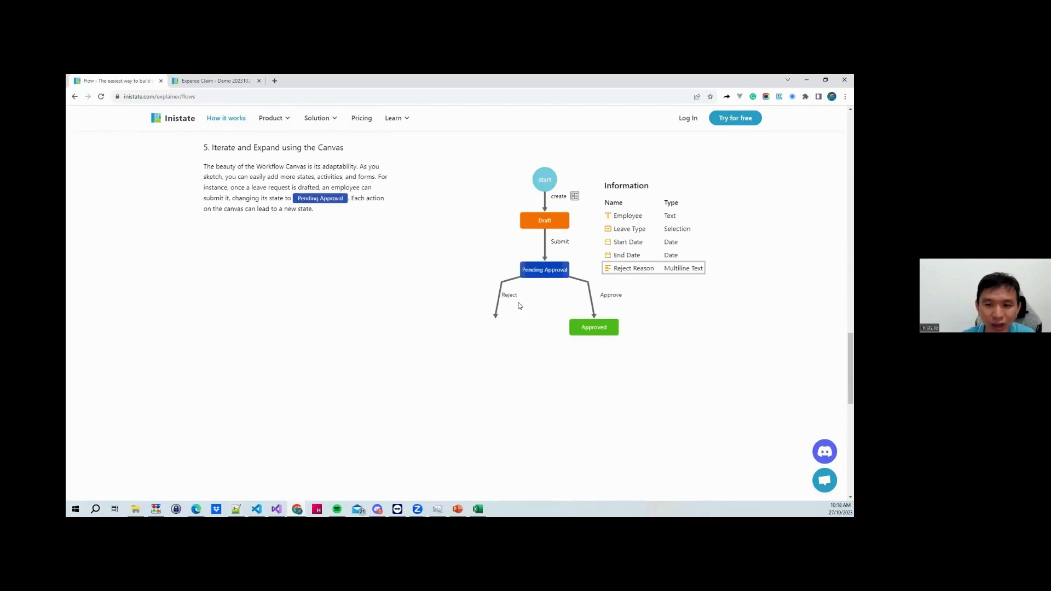
scroll(520, 306, down, 1)
scroll(521, 306, down, 3)
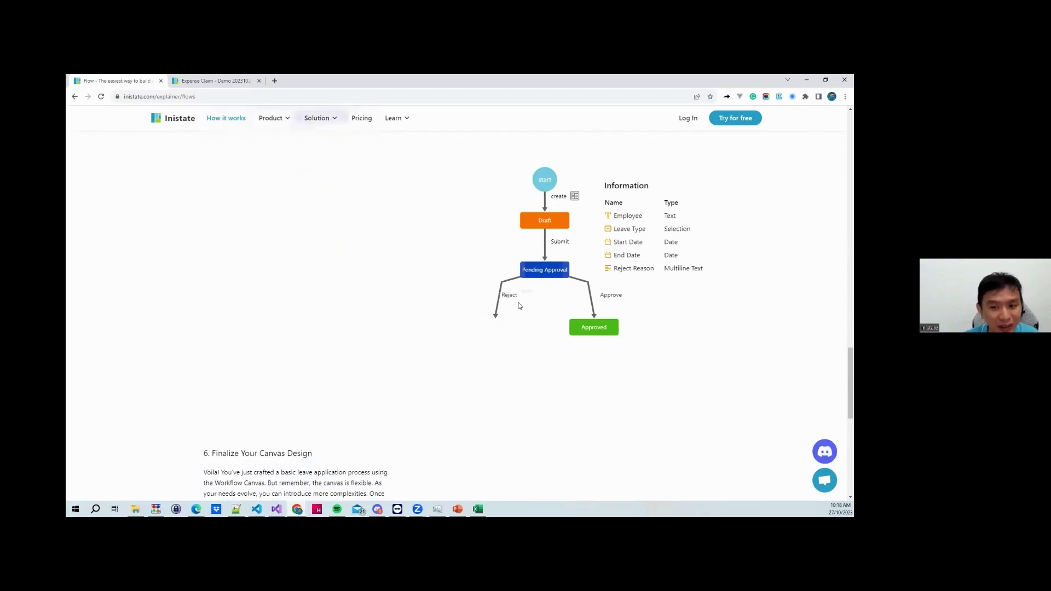
scroll(520, 306, down, 3)
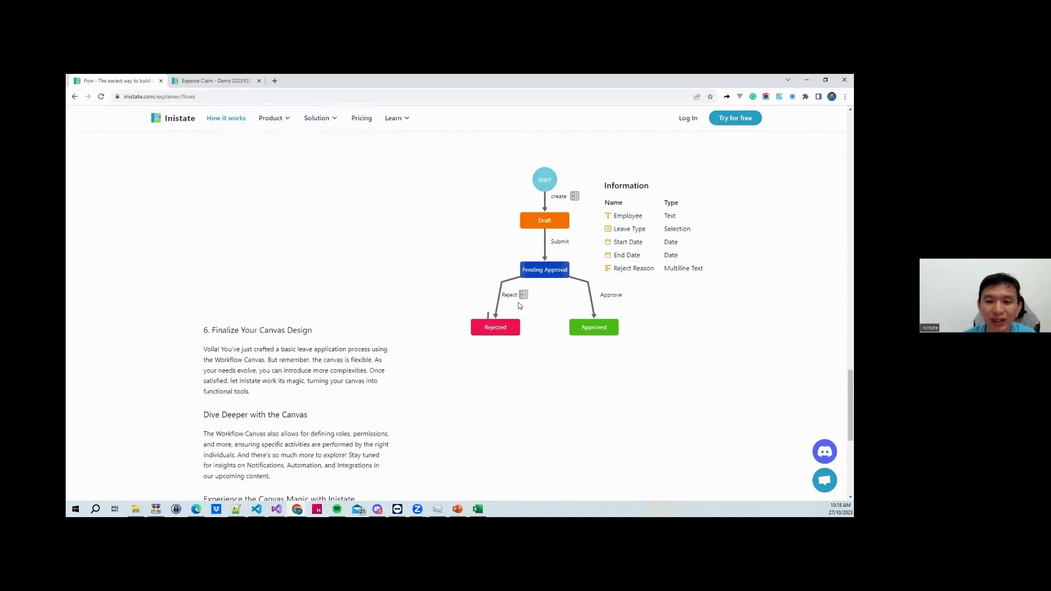
scroll(520, 306, down, 2)
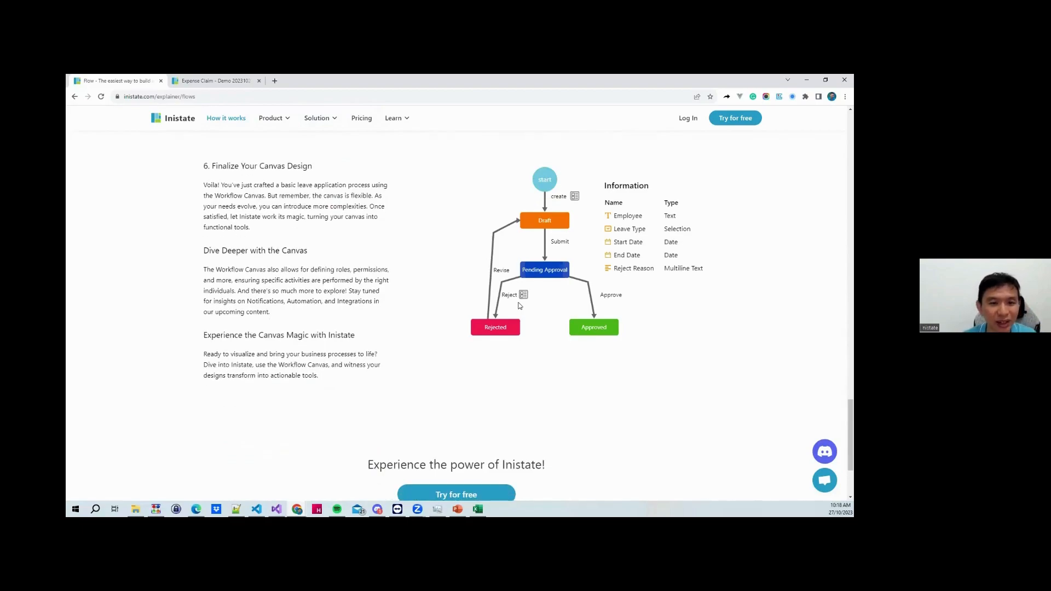
scroll(520, 306, up, 15)
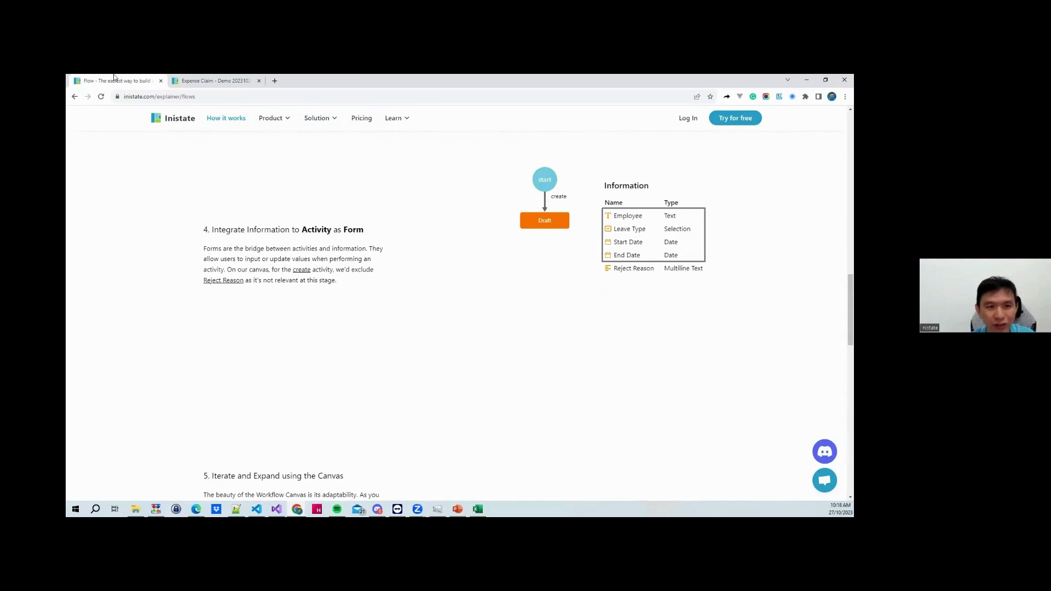
Split the screen with the explainer on the right and the Expense Claim app on the left
drag(109, 80, 194, 131)
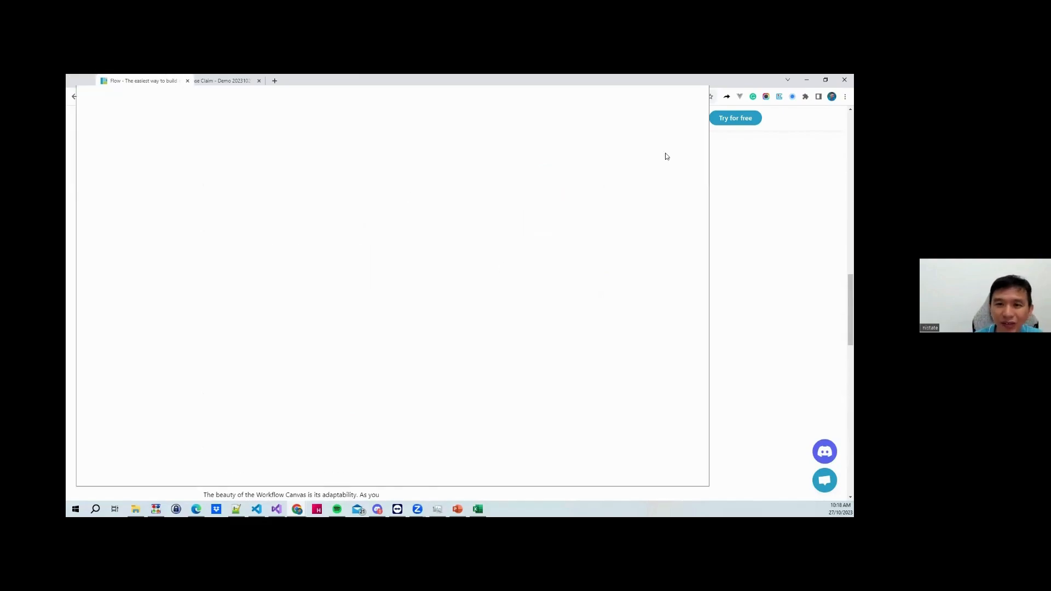
drag(666, 157, 853, 159)
click(314, 161)
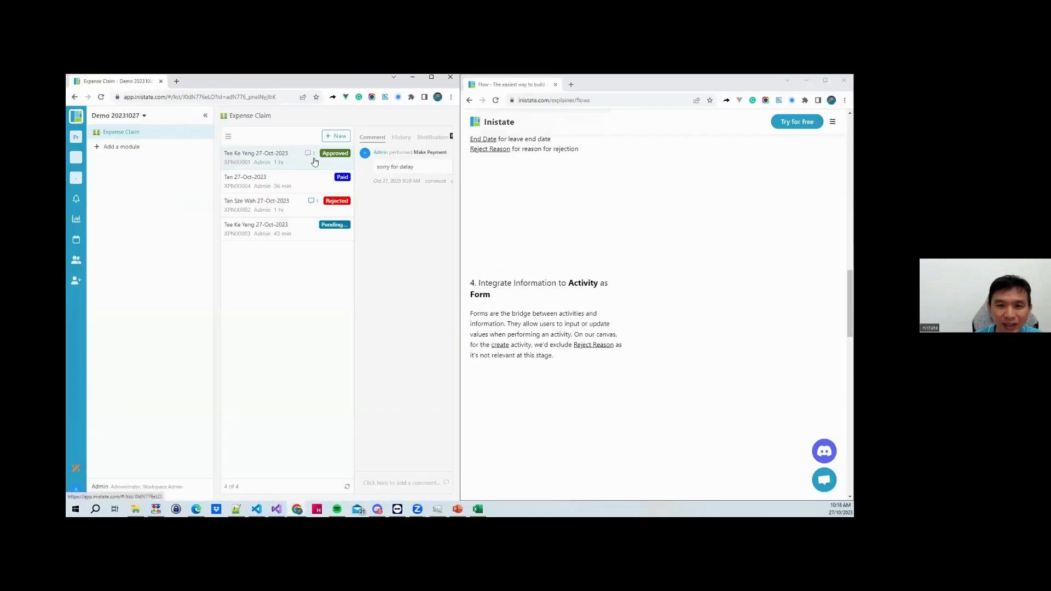
click(205, 116)
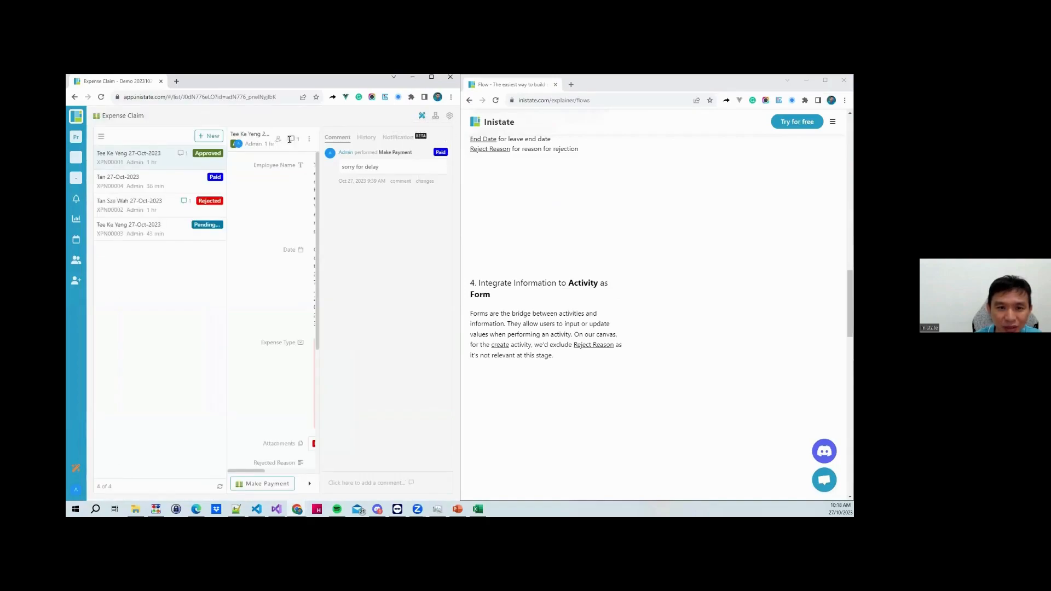
Open the Create a module dialog from the workspace sidebar and focus the Module Name box
click(75, 116)
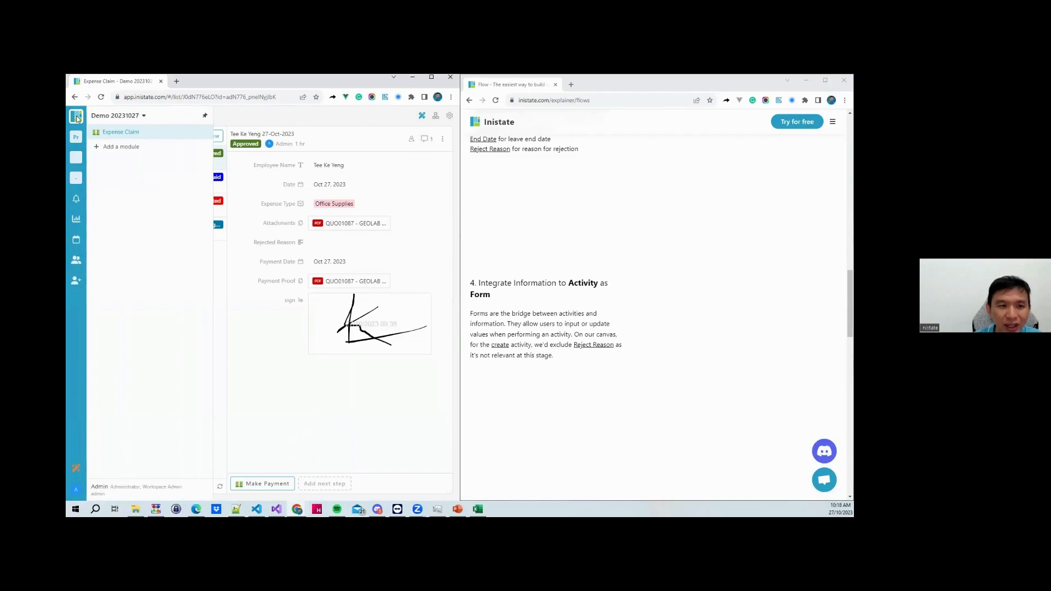
click(109, 146)
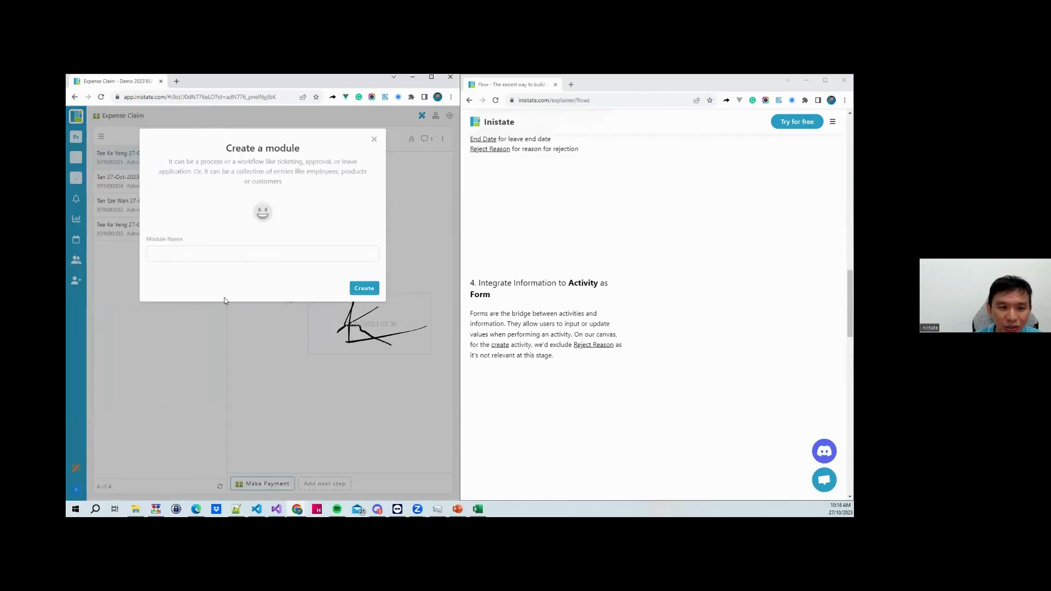
click(208, 254)
scroll(615, 300, up, 15)
scroll(614, 299, down, 15)
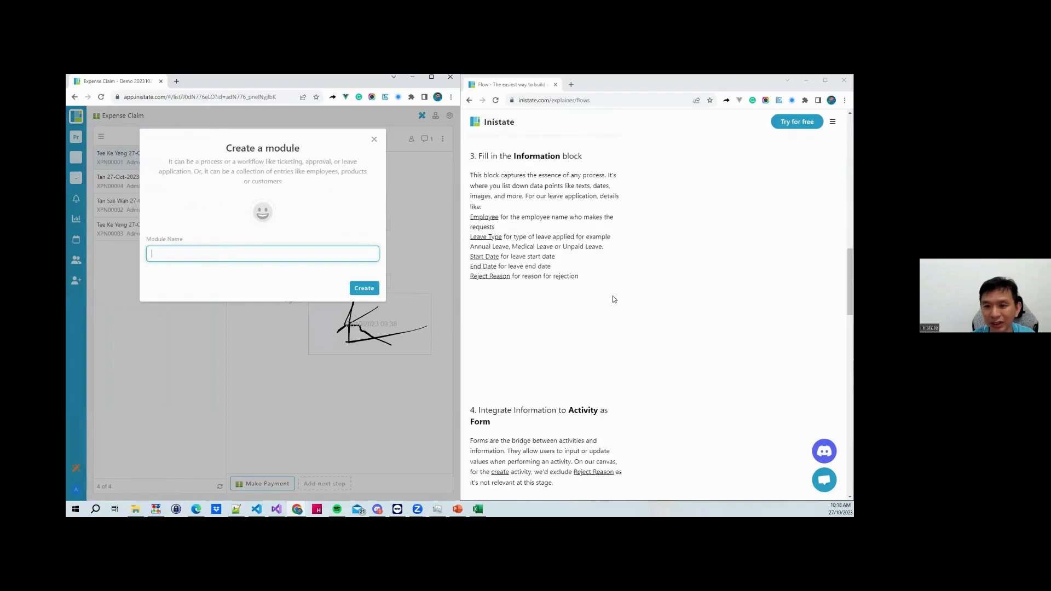
scroll(614, 300, down, 3)
Narrow the app window and widen the explainer guide beside it
mouse_move(462, 301)
mouse_down()
mouse_move(392, 298)
mouse_move(606, 300)
mouse_move(461, 302)
mouse_up()
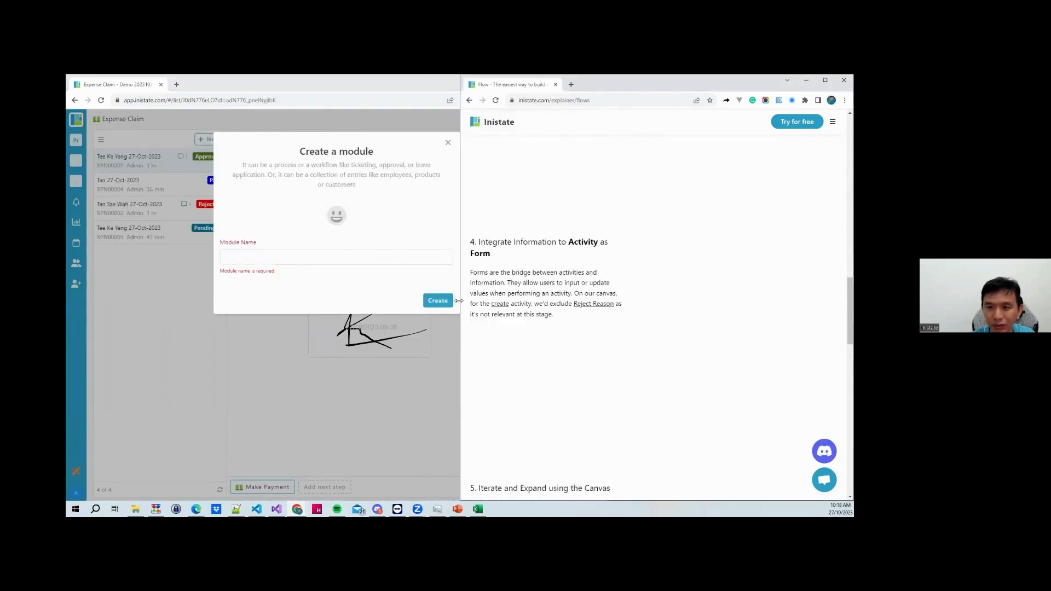
drag(459, 301, 366, 301)
scroll(591, 339, up, 10)
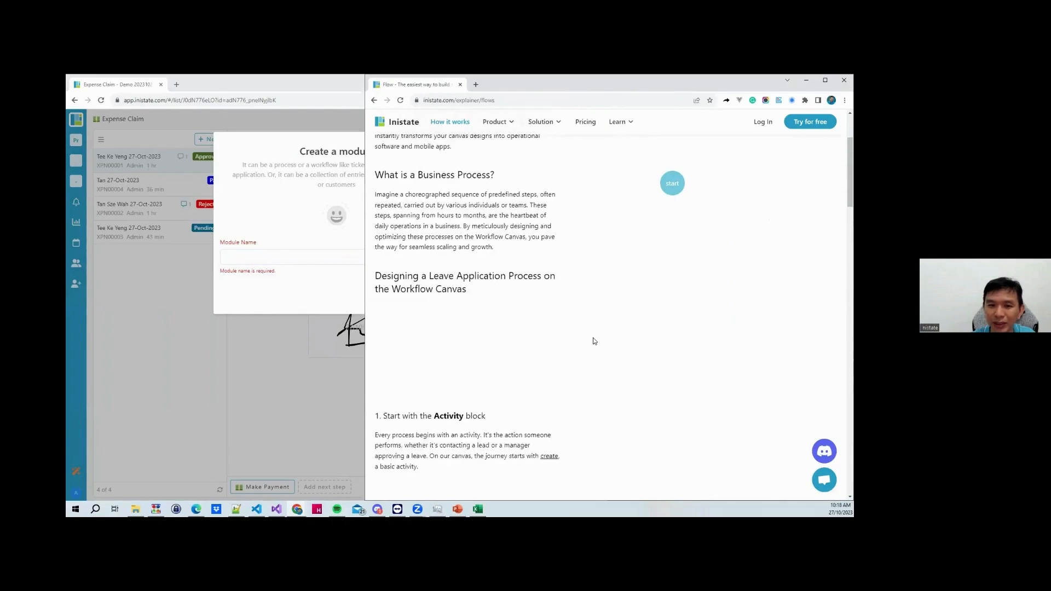
scroll(594, 341, up, 2)
Name the new module 'Leave Application' and create it
click(265, 257)
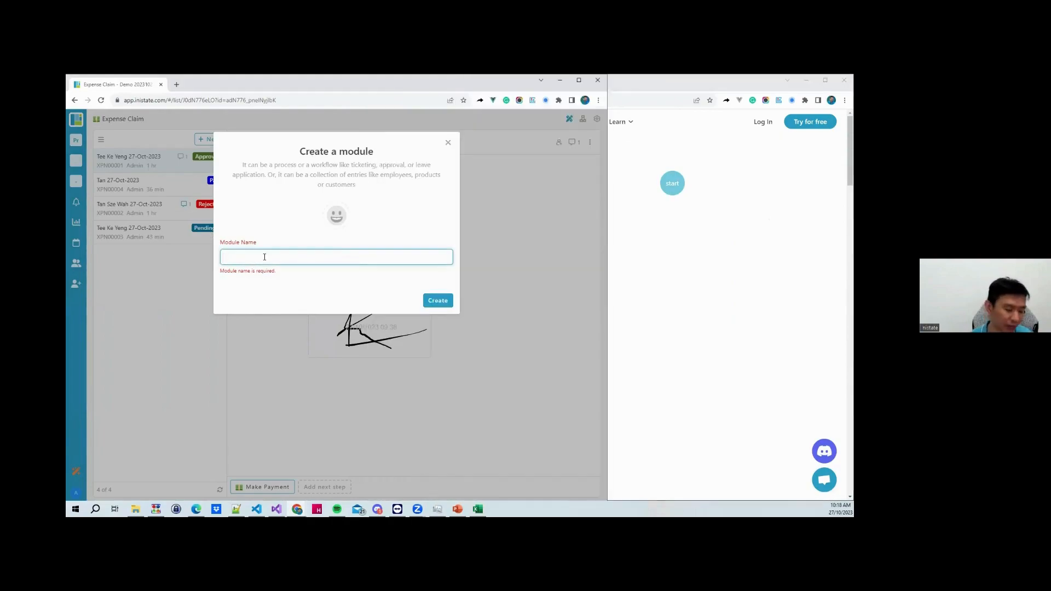
text(Leave Application)
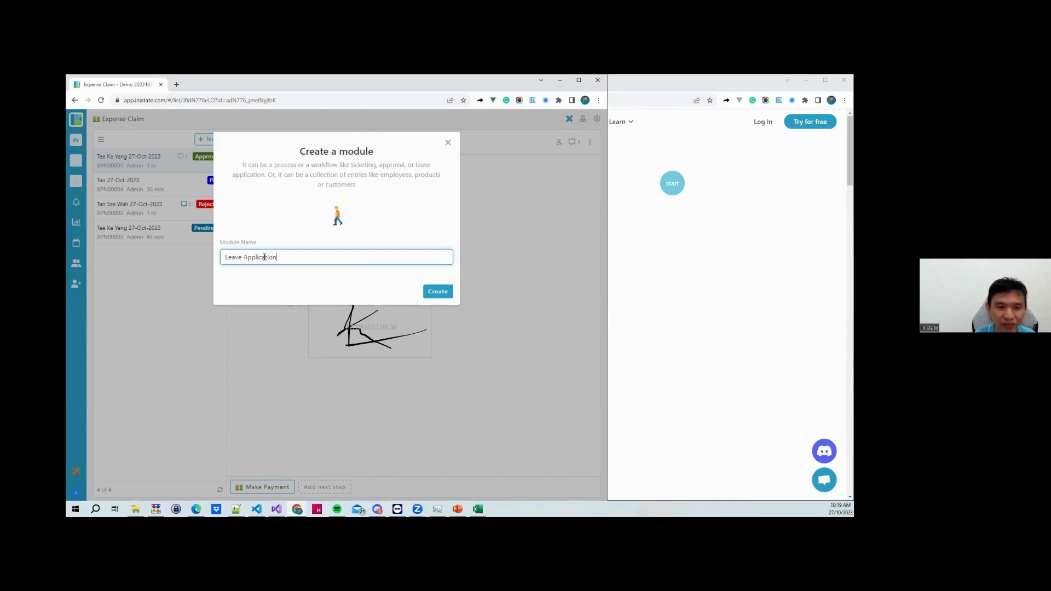
click(437, 291)
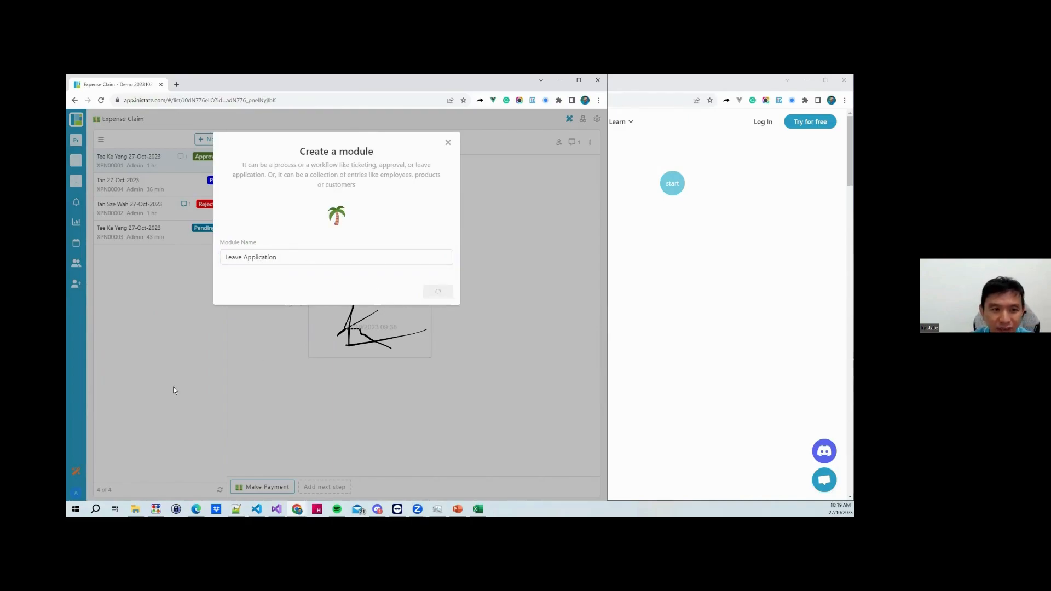
Bring the explainer guide forward and scroll down through its steps
click(825, 304)
scroll(783, 296, down, 5)
scroll(783, 296, down, 5)
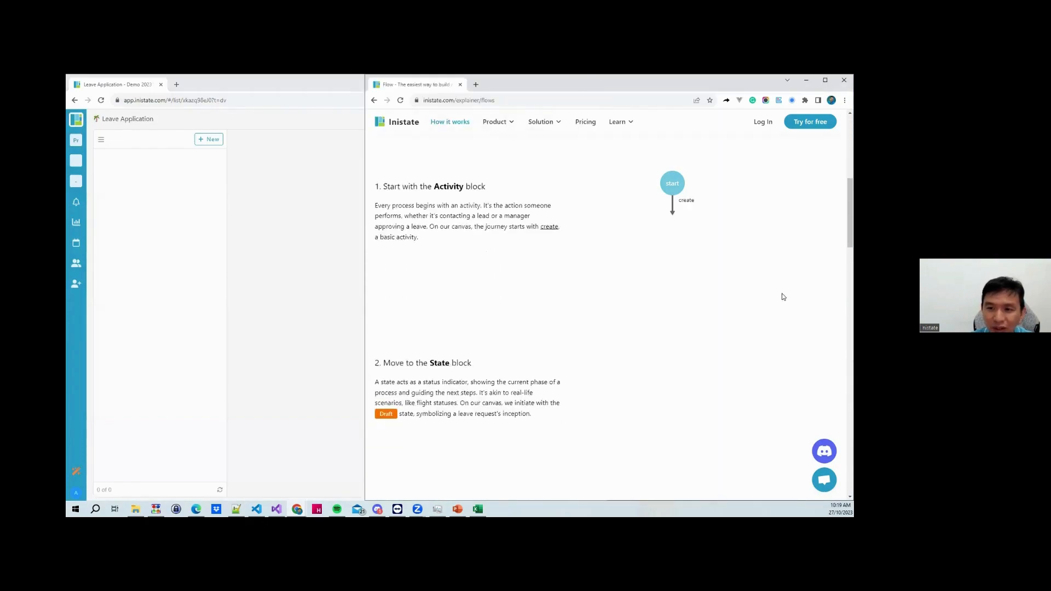
scroll(783, 297, down, 4)
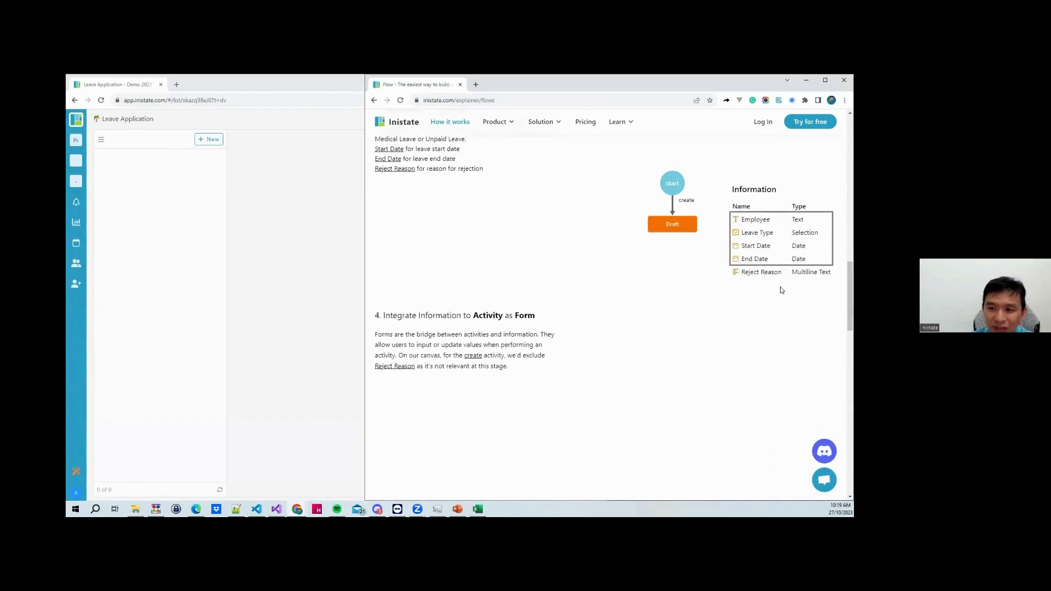
Start a new entry and add an Employee single-line text field to the form
click(211, 139)
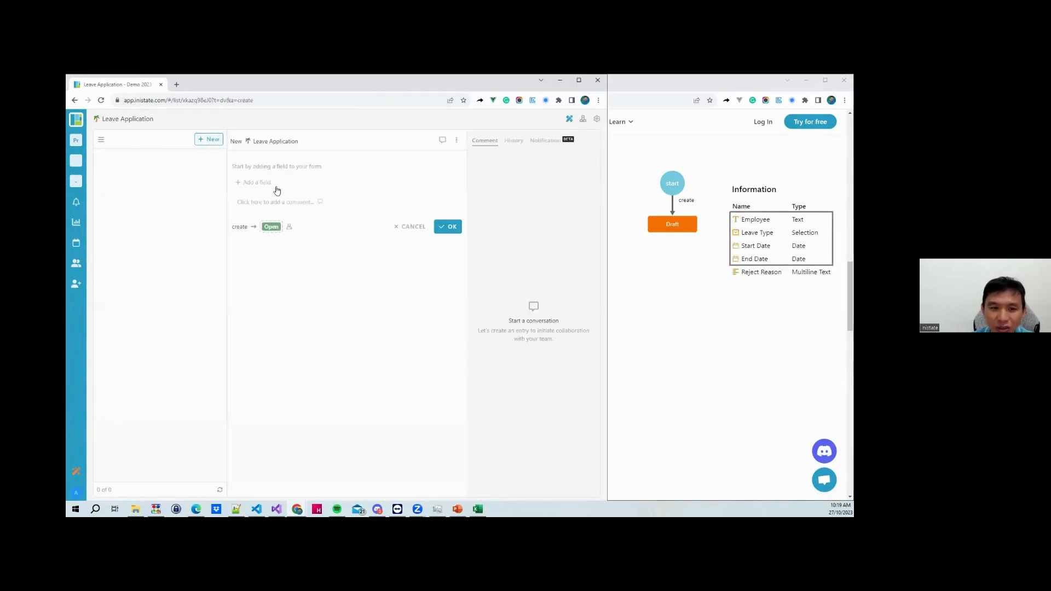
click(266, 185)
text(Employee)
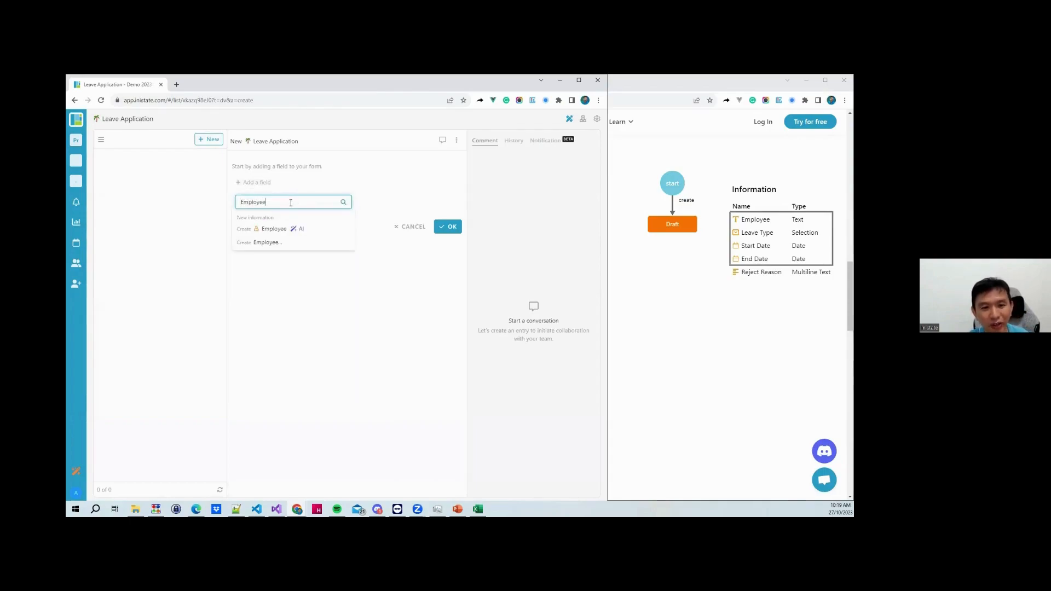
click(267, 244)
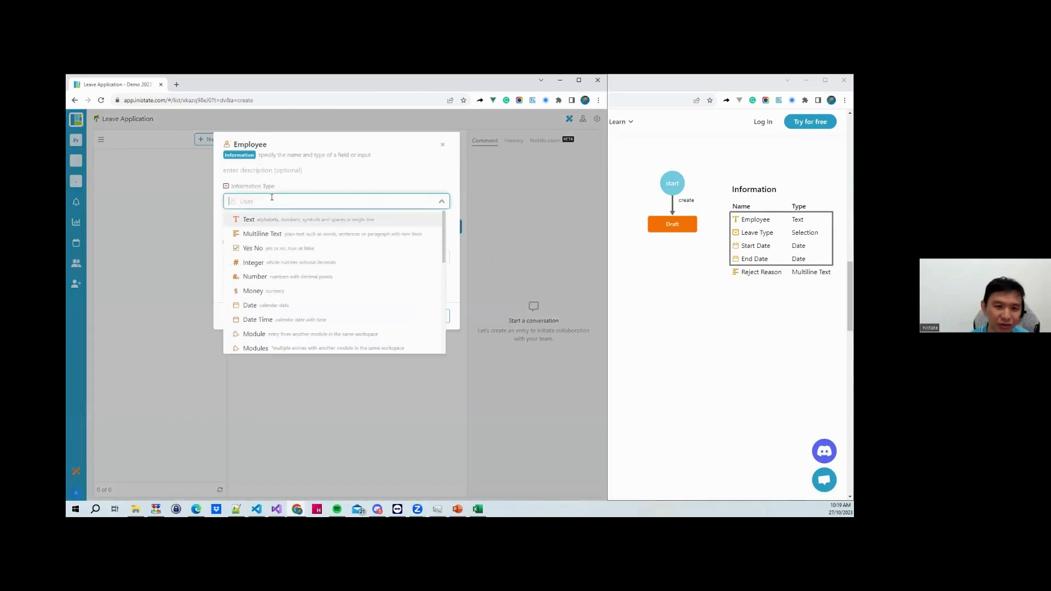
click(263, 222)
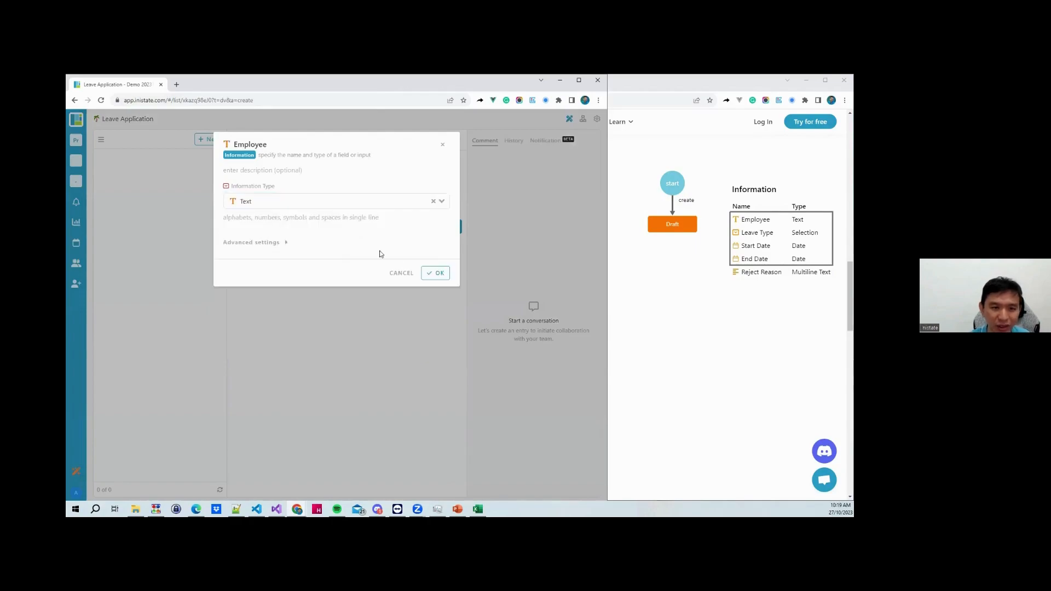
click(437, 274)
Add a Leave Type select field with Medical Leave, Annual Leave and Unpaid Leave options
click(263, 189)
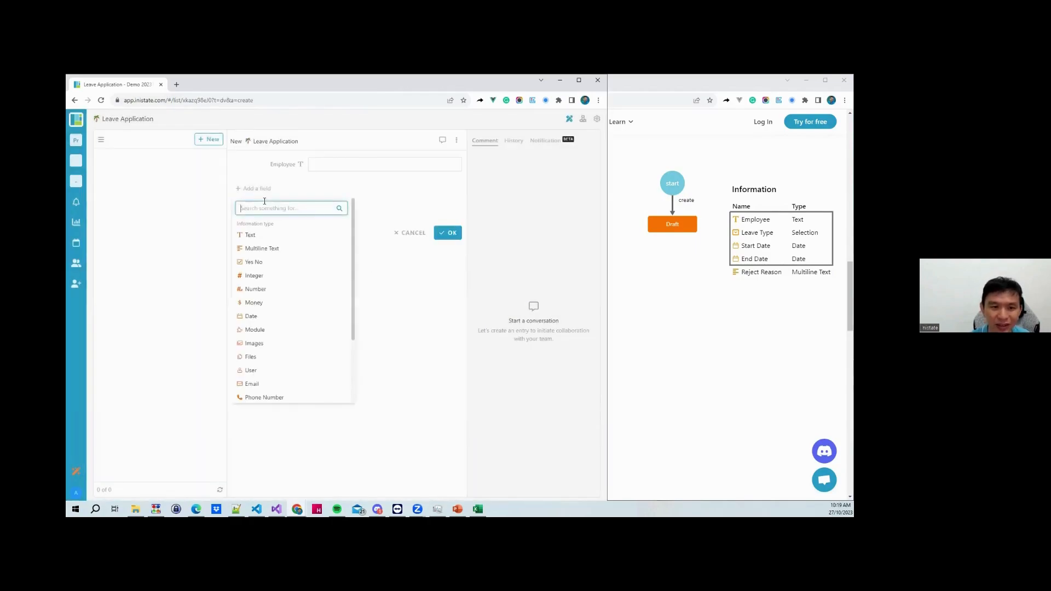
text(Leave Type)
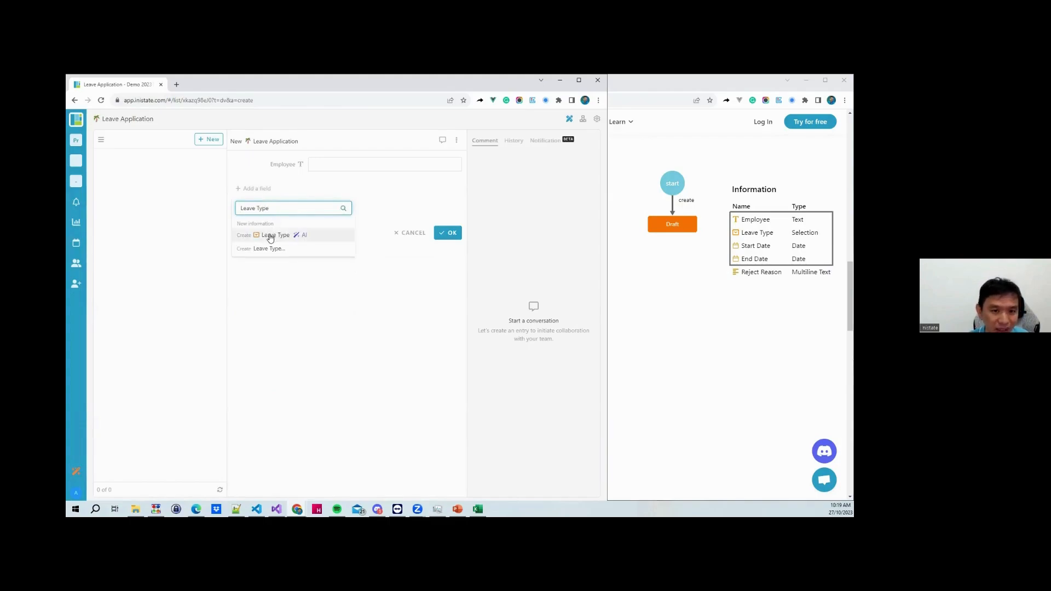
click(268, 234)
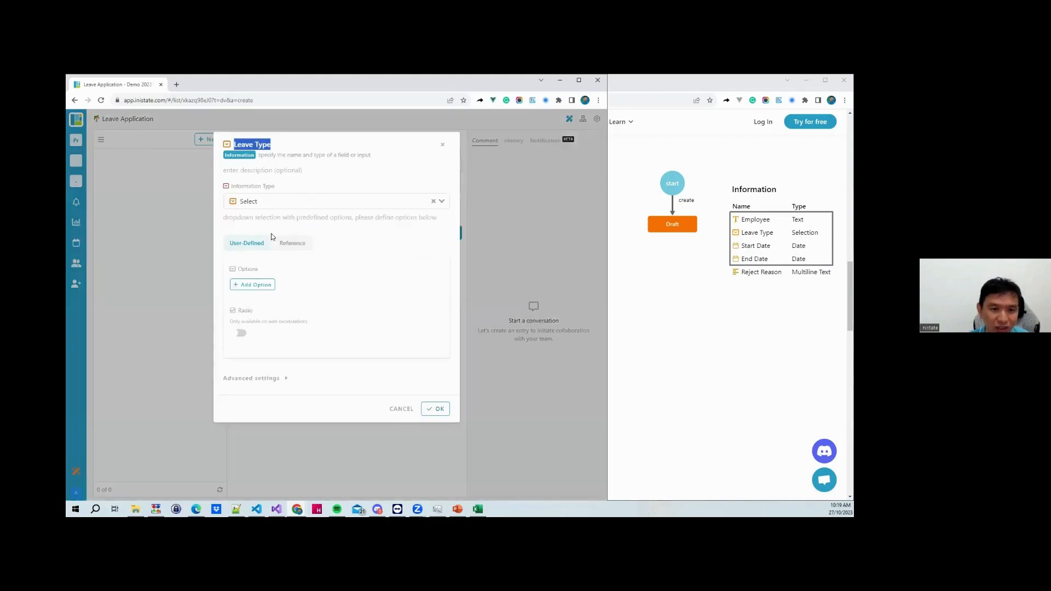
click(252, 284)
text(Medical)
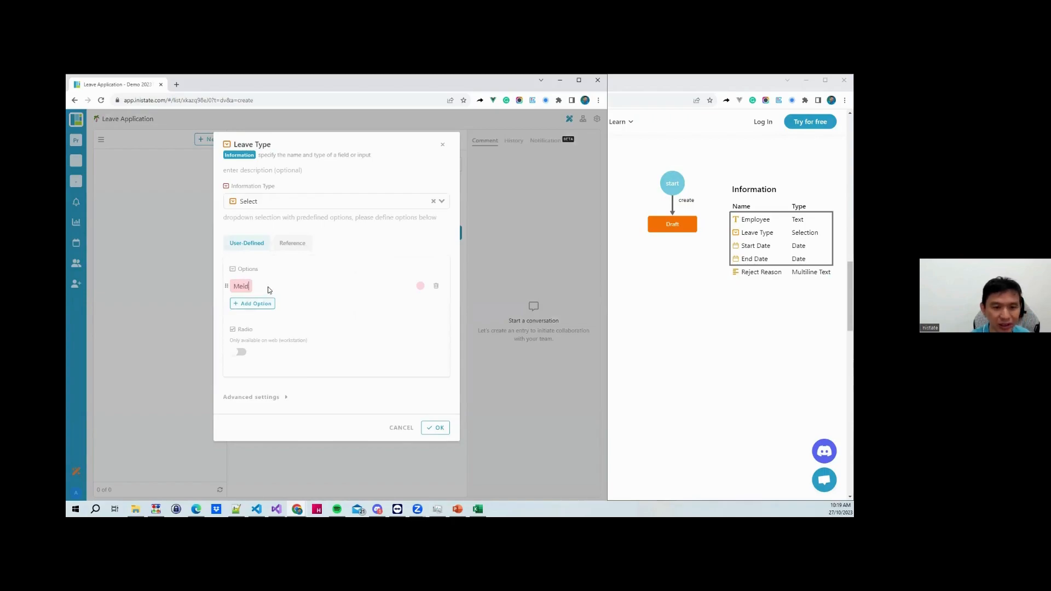
text( Leave)
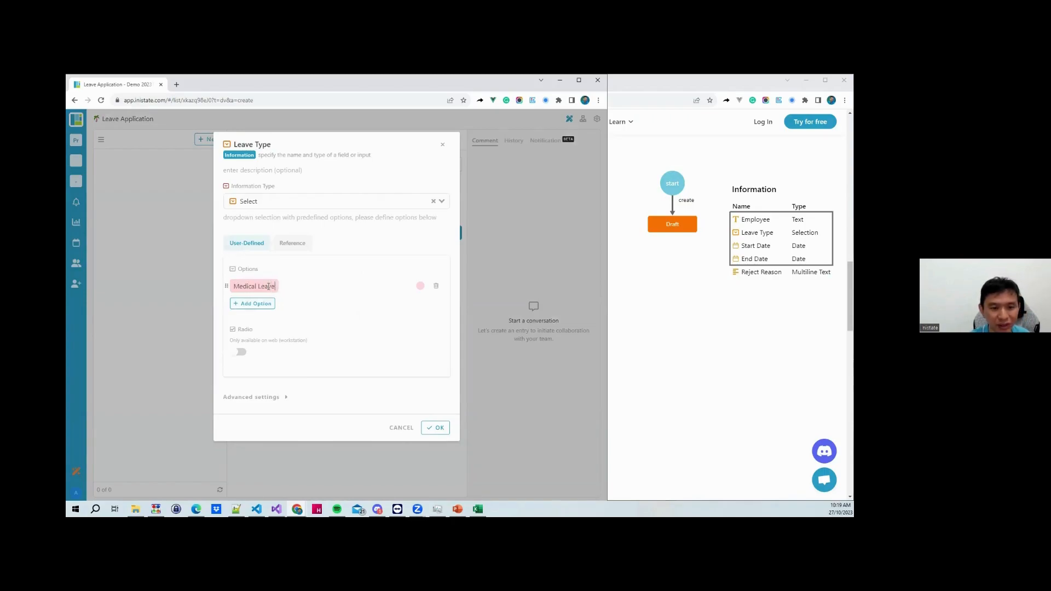
key(Return)
text(Annual Leave)
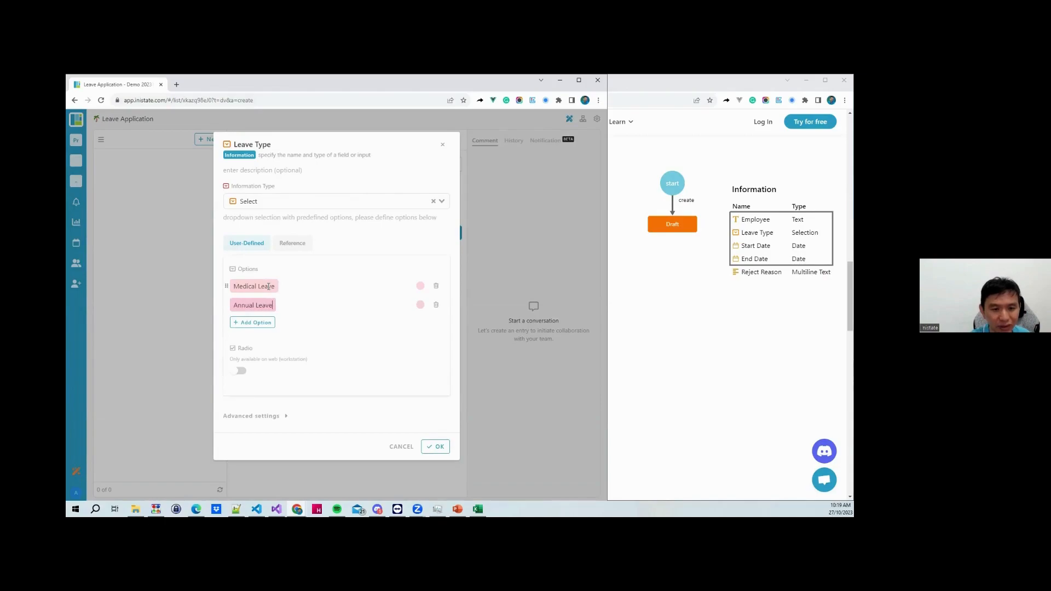
key(Return)
text(Un)
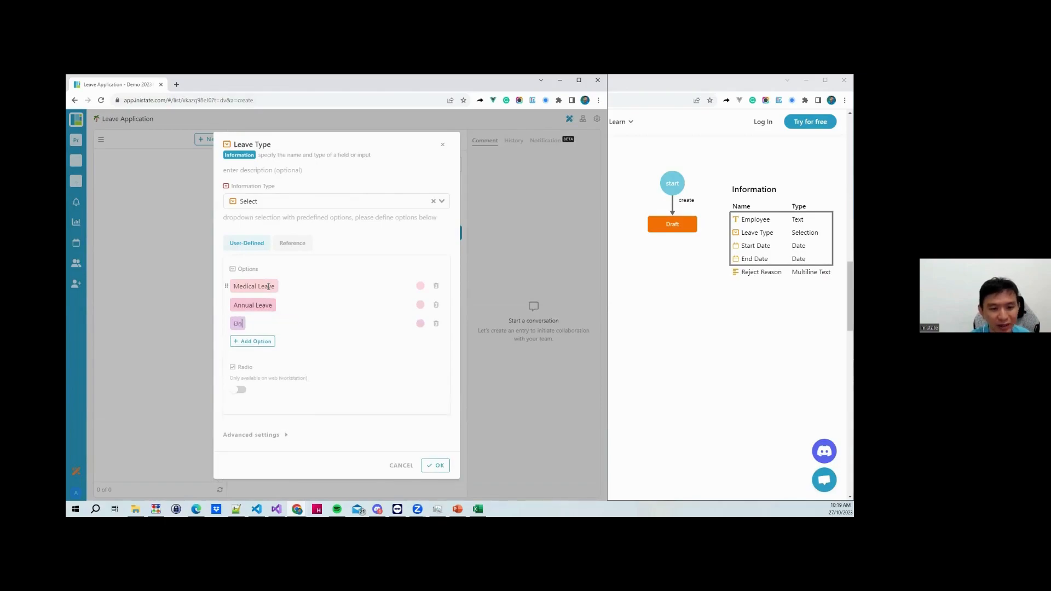
text(paid Leave)
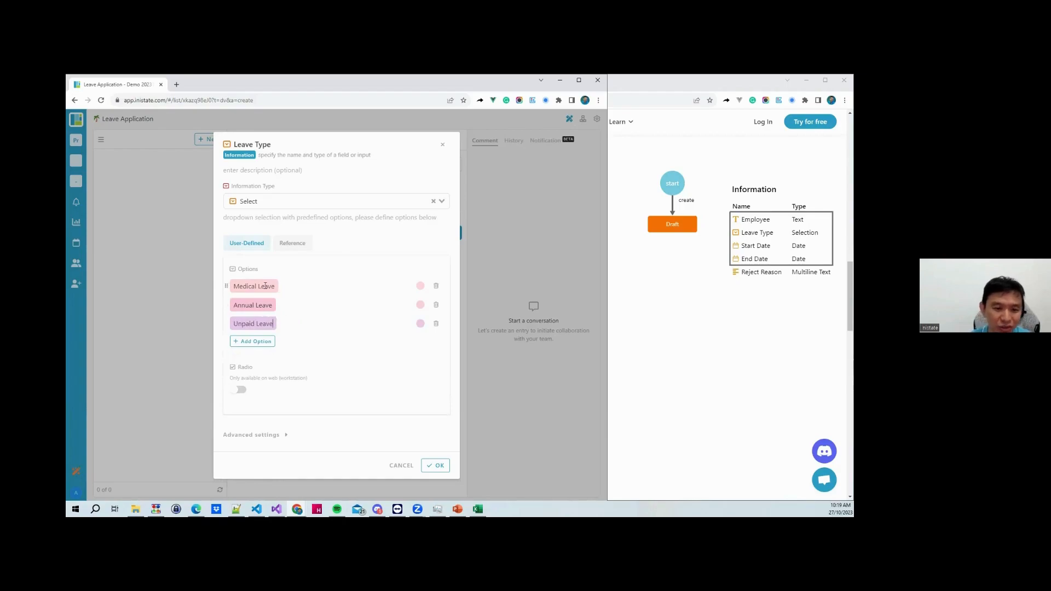
click(431, 465)
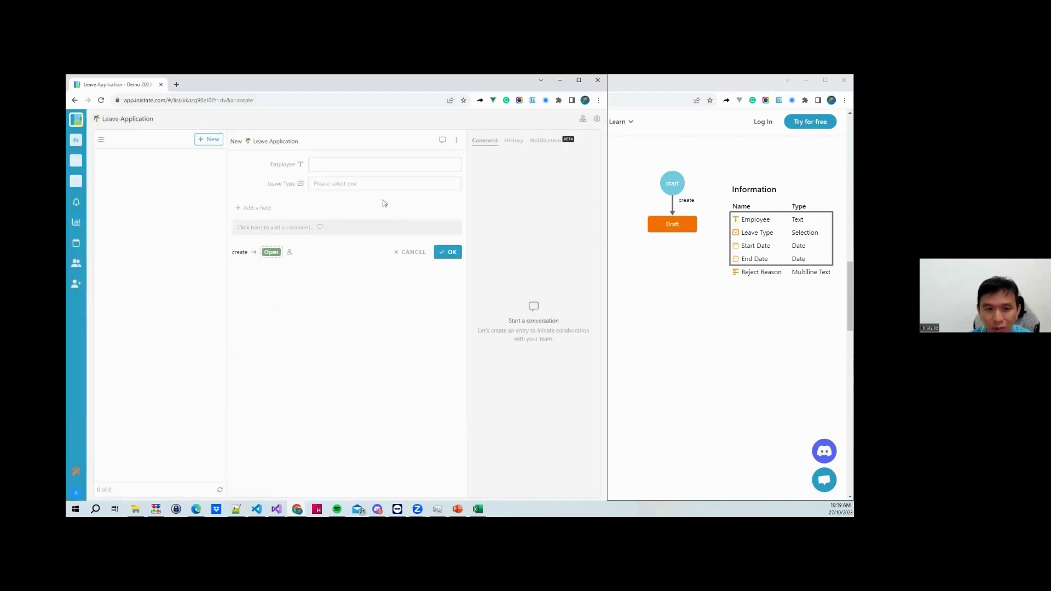
Enter the employee's name and choose Medical Leave as the leave type
click(356, 165)
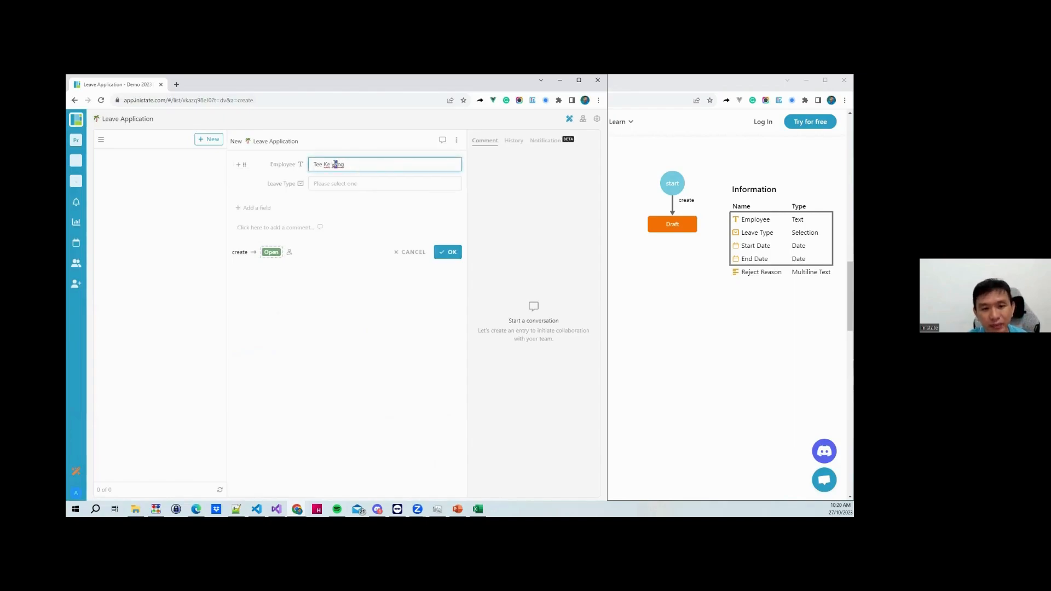
text(Ye)
click(347, 183)
click(348, 204)
click(268, 209)
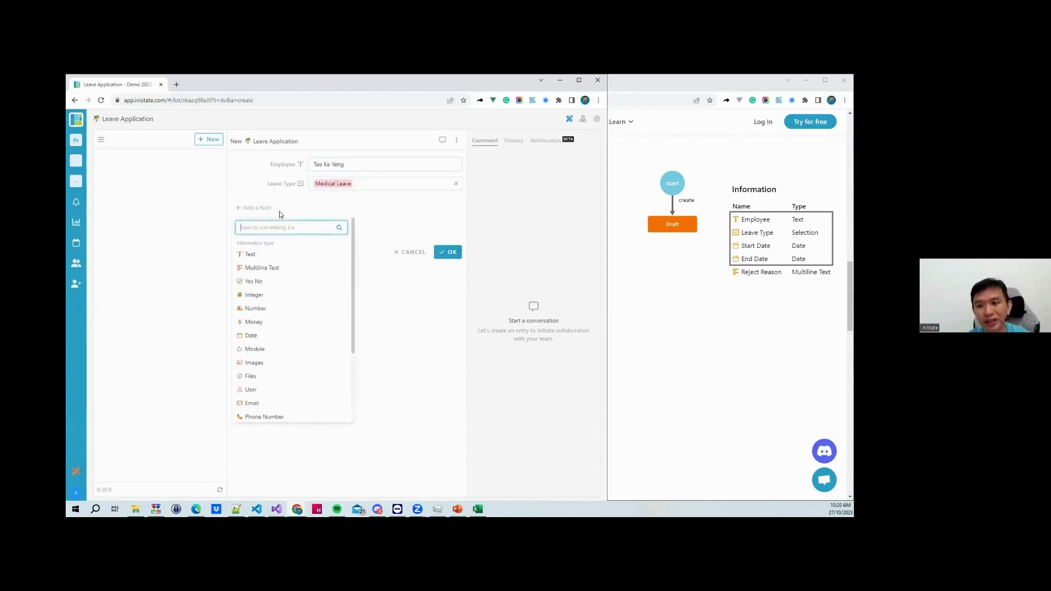
Add a Start Date field and set it to 31 October 2023
text(Start)
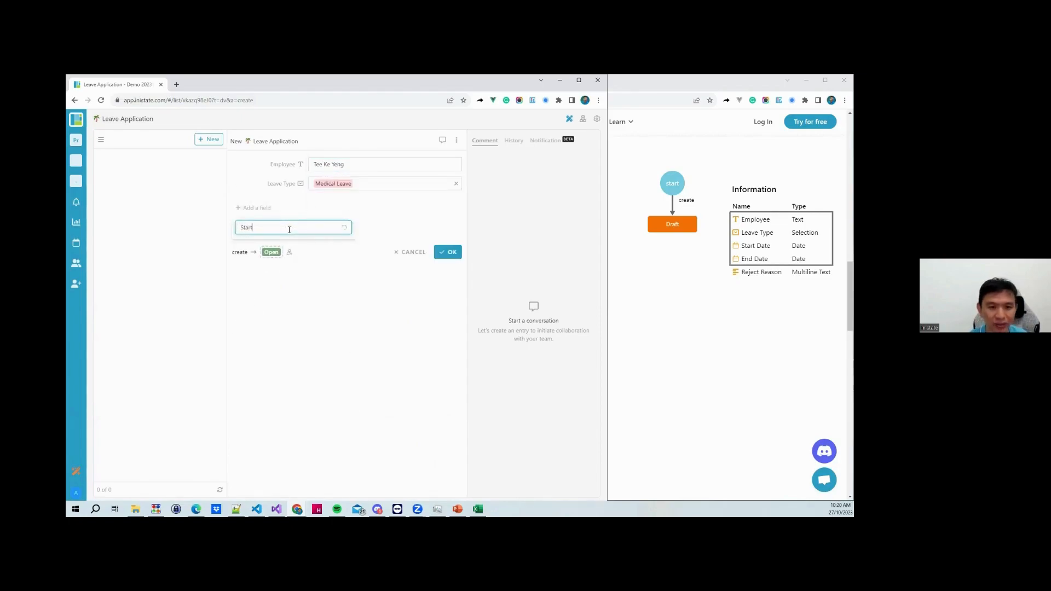
text( Date)
click(274, 252)
click(328, 206)
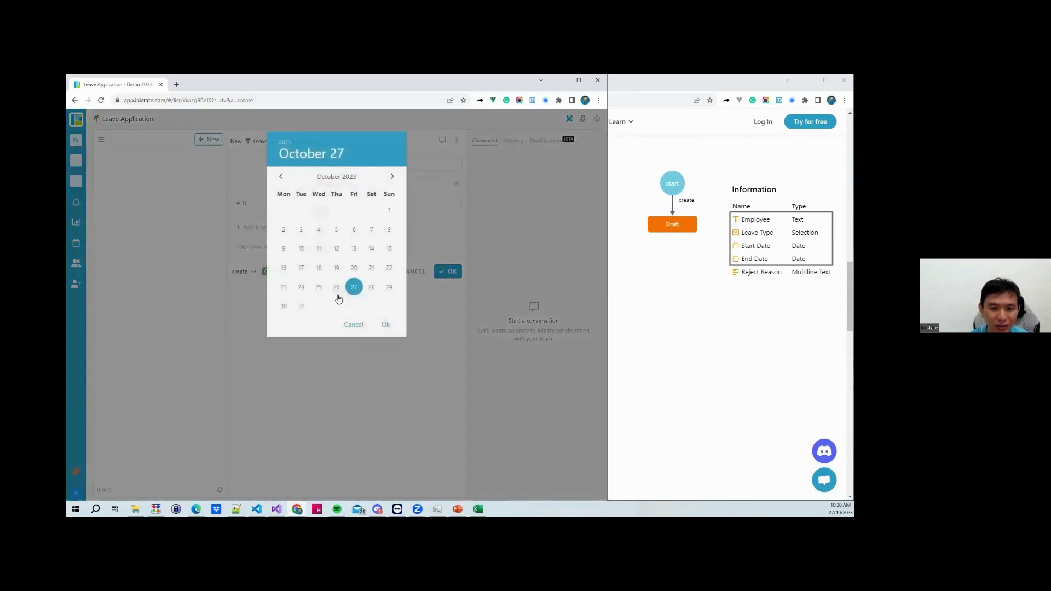
click(302, 307)
click(384, 325)
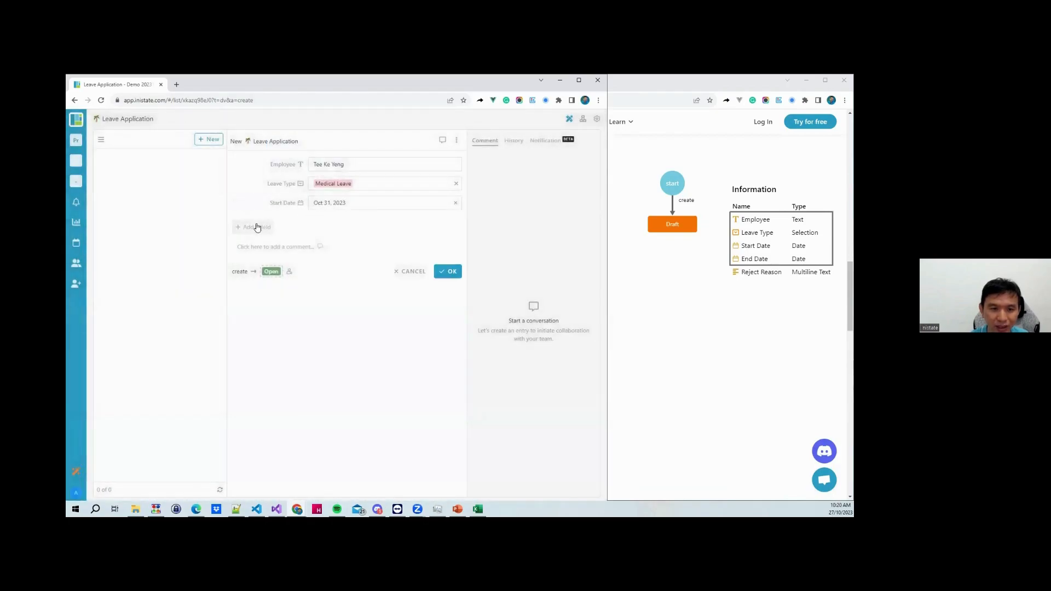
Add an End Date field and set it to 2 November 2023
click(257, 228)
text(End Date)
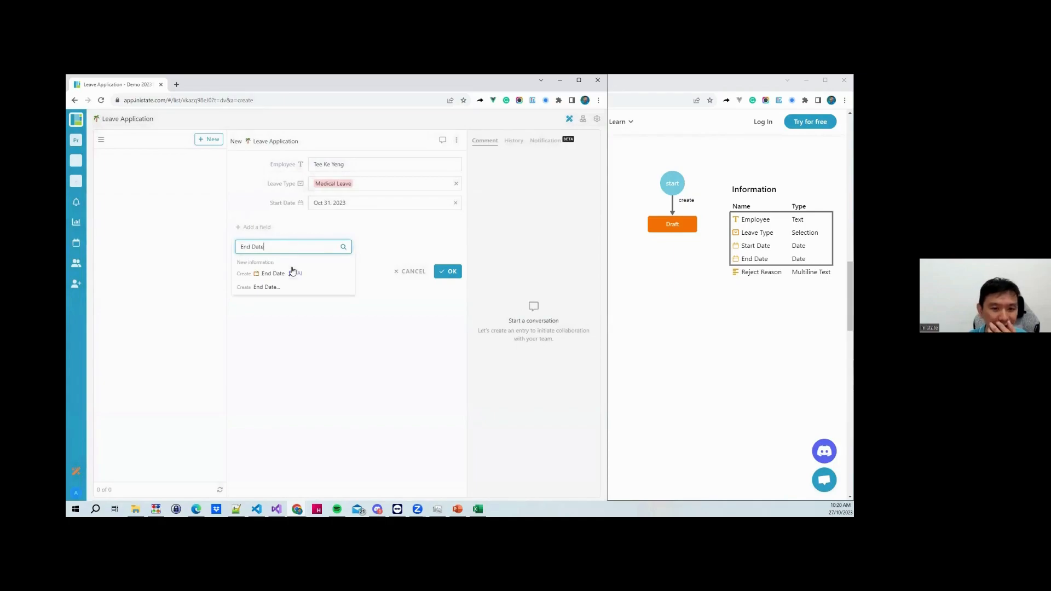
click(293, 273)
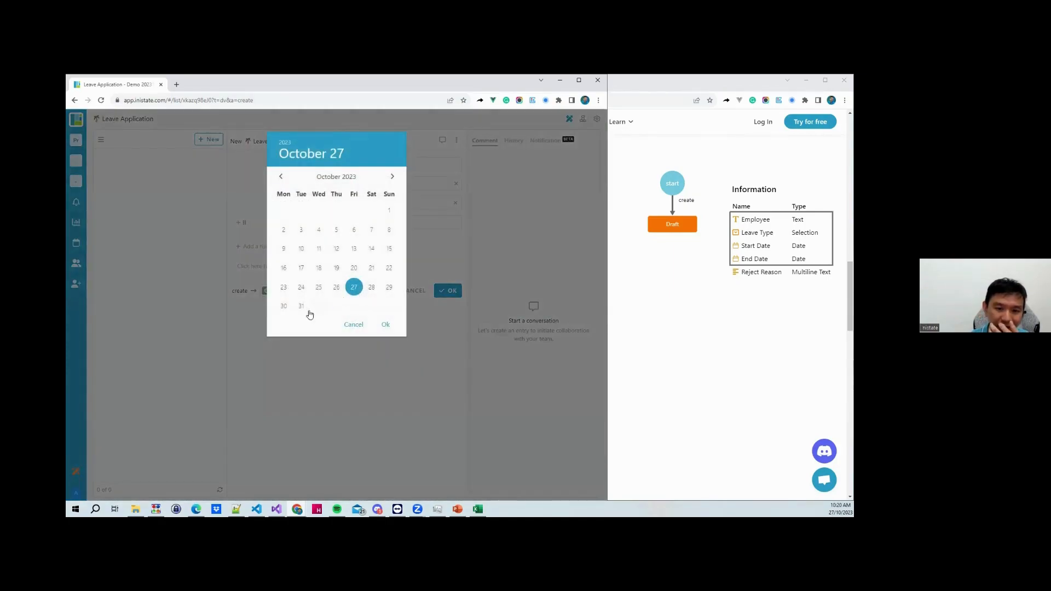
click(392, 176)
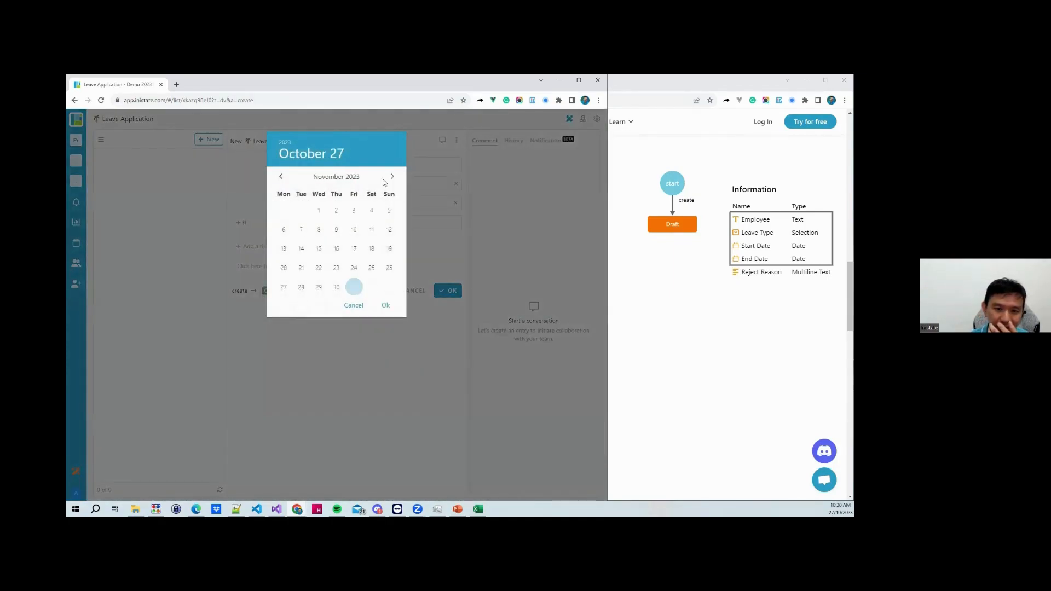
click(336, 211)
click(385, 305)
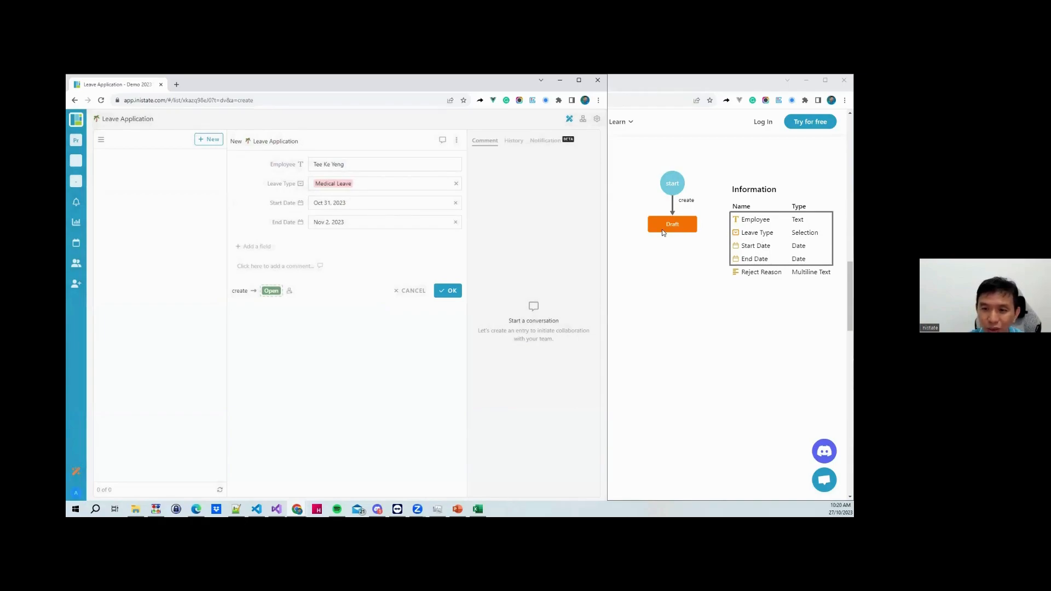
Make the create step lead to a new Draft state and save the leave application
click(272, 292)
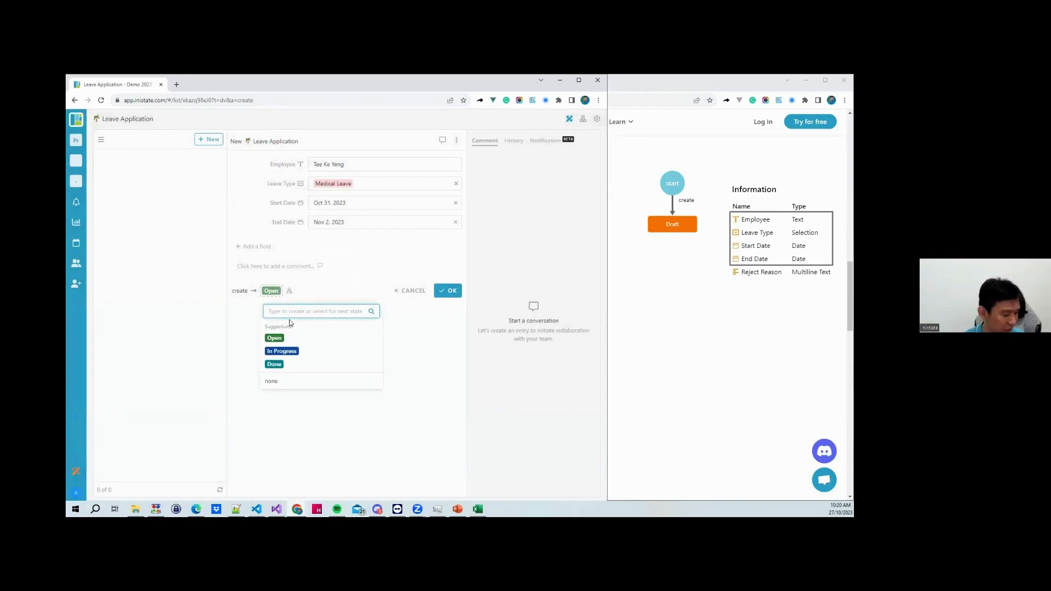
text(Draft)
click(280, 338)
click(448, 291)
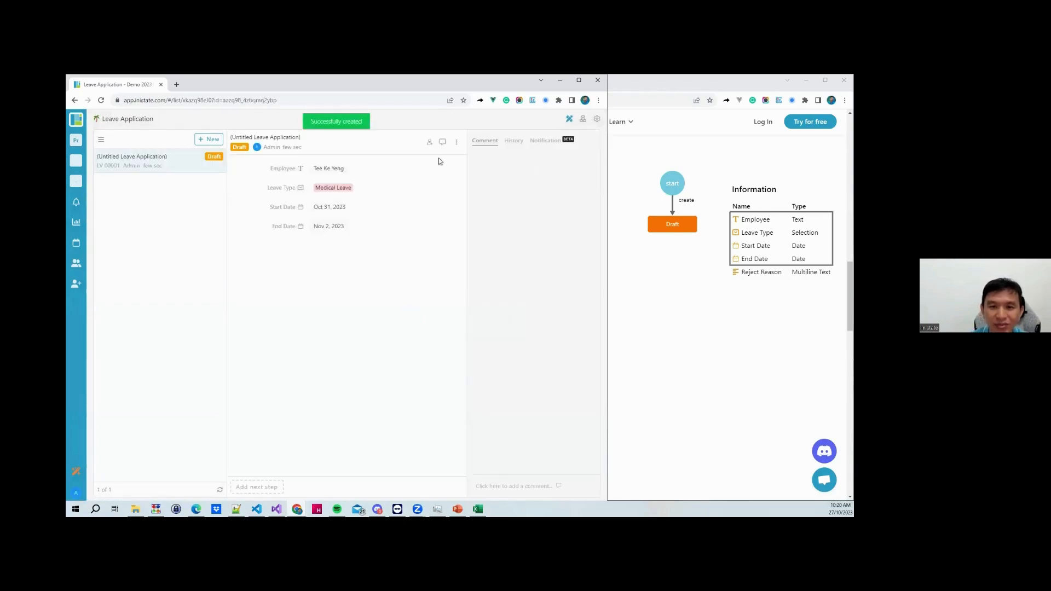
Close the Comment/History panel and scroll the explainer to step 5, 'Iterate and Expand using the Canvas'
click(442, 143)
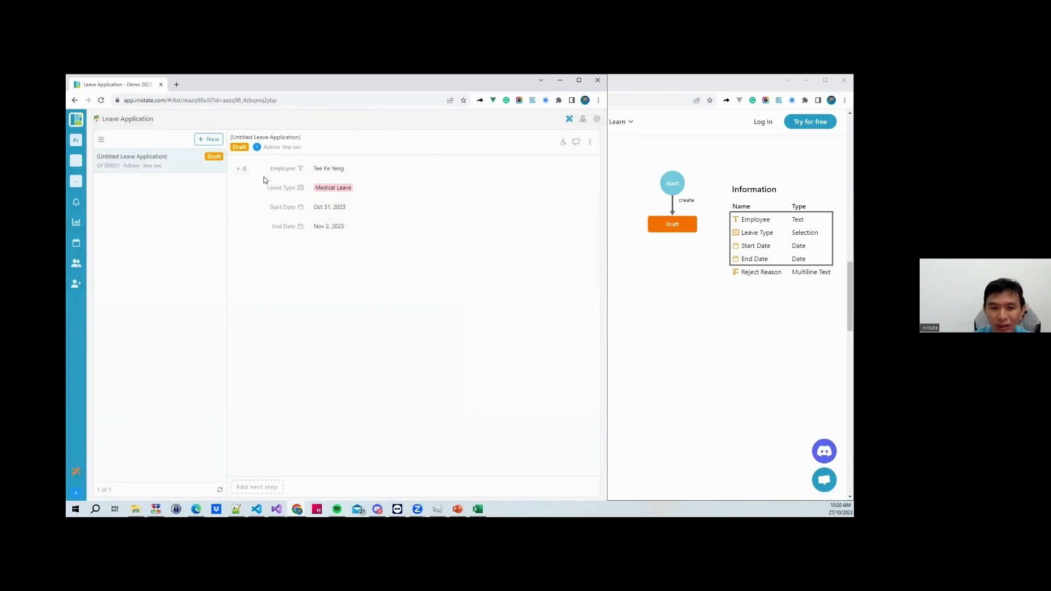
click(703, 335)
scroll(704, 334, down, 5)
scroll(703, 334, down, 1)
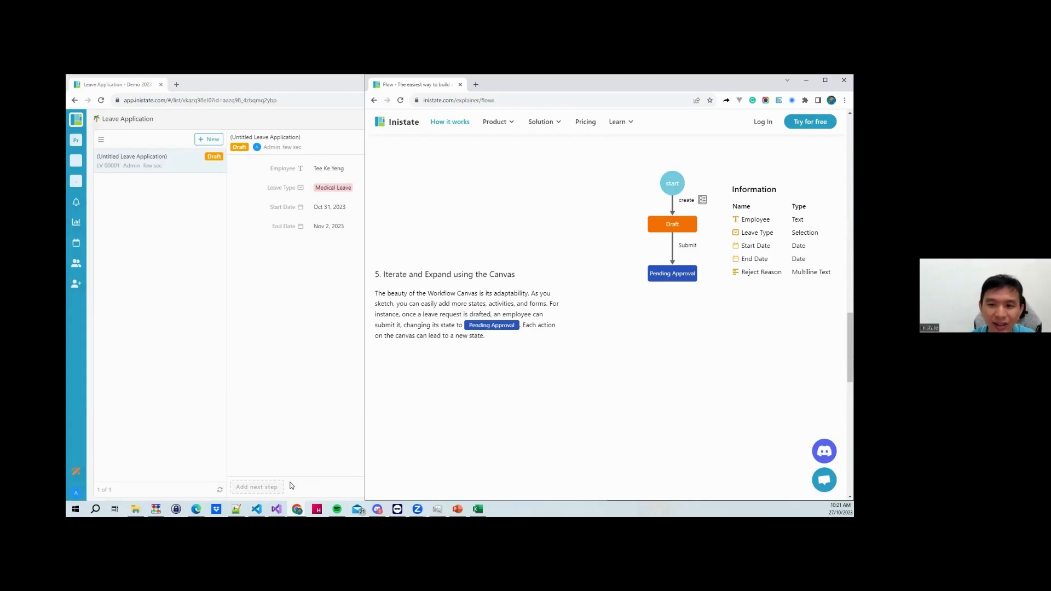
Create a Submit step that moves the record to a new Pending Approval state
click(275, 490)
text(Sbu)
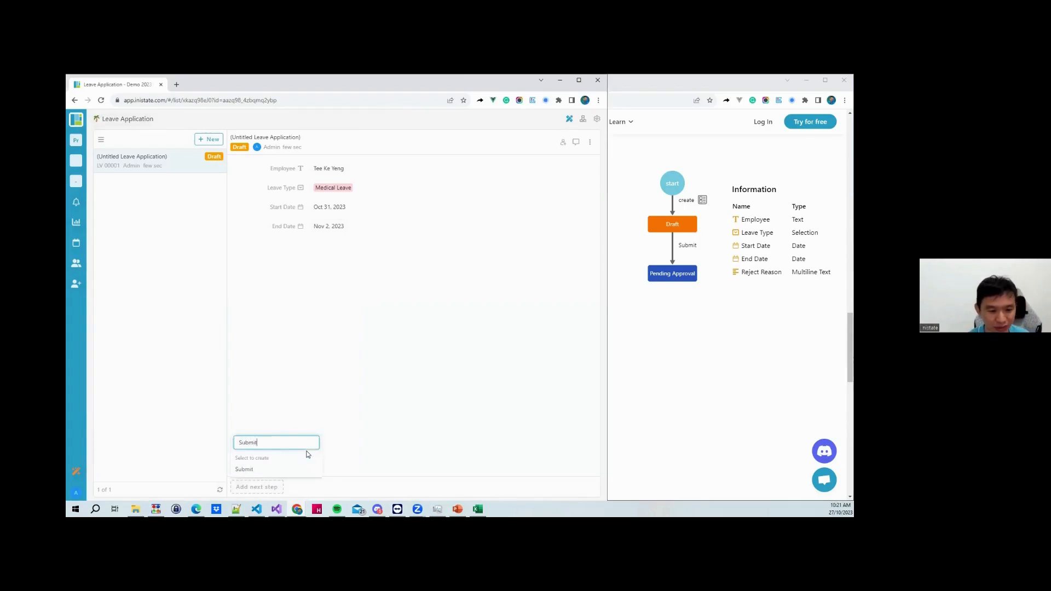
click(284, 469)
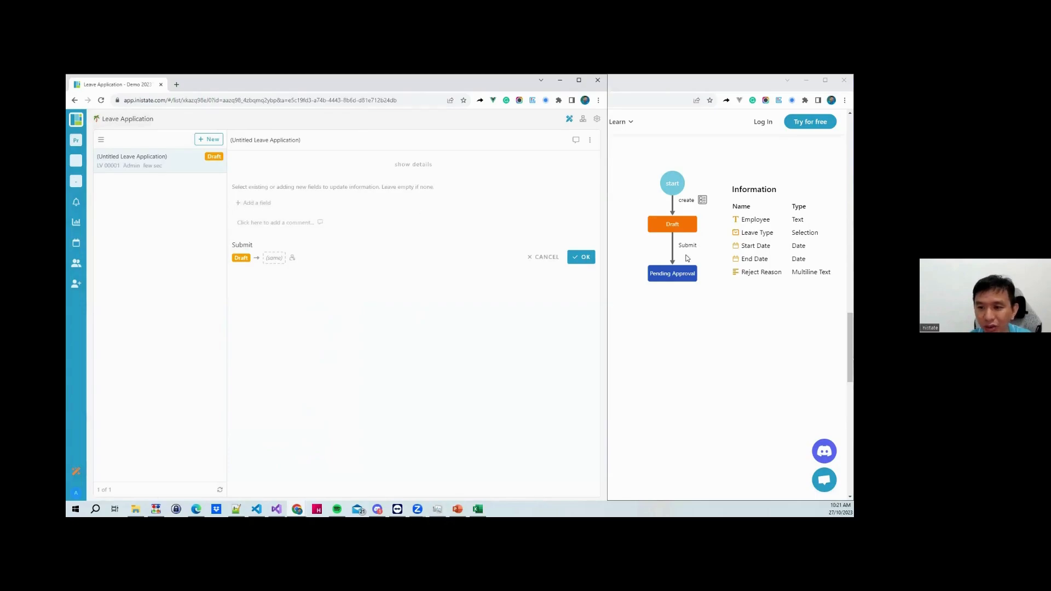
click(274, 259)
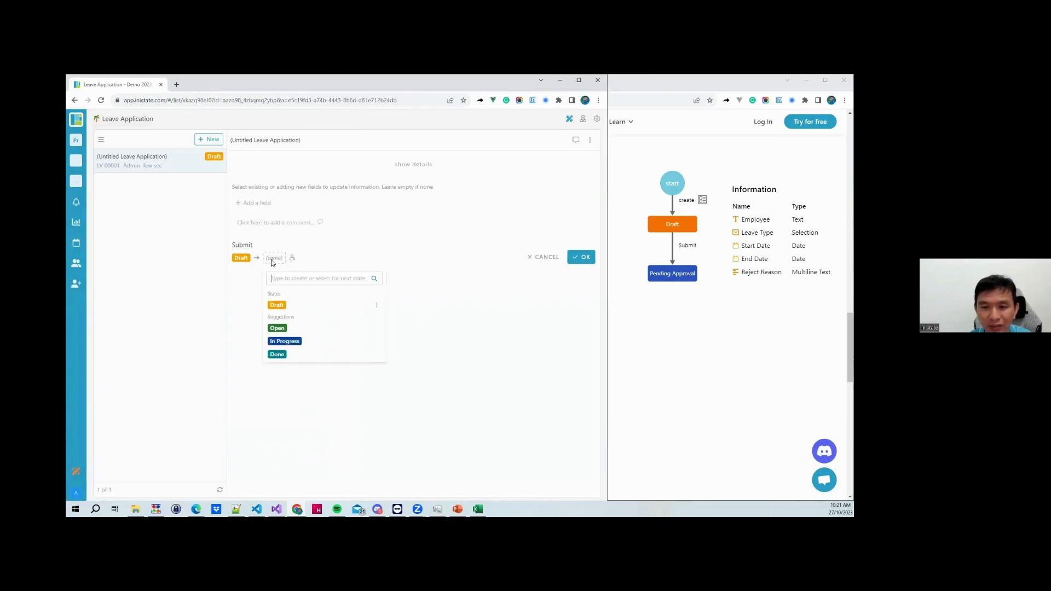
text(P)
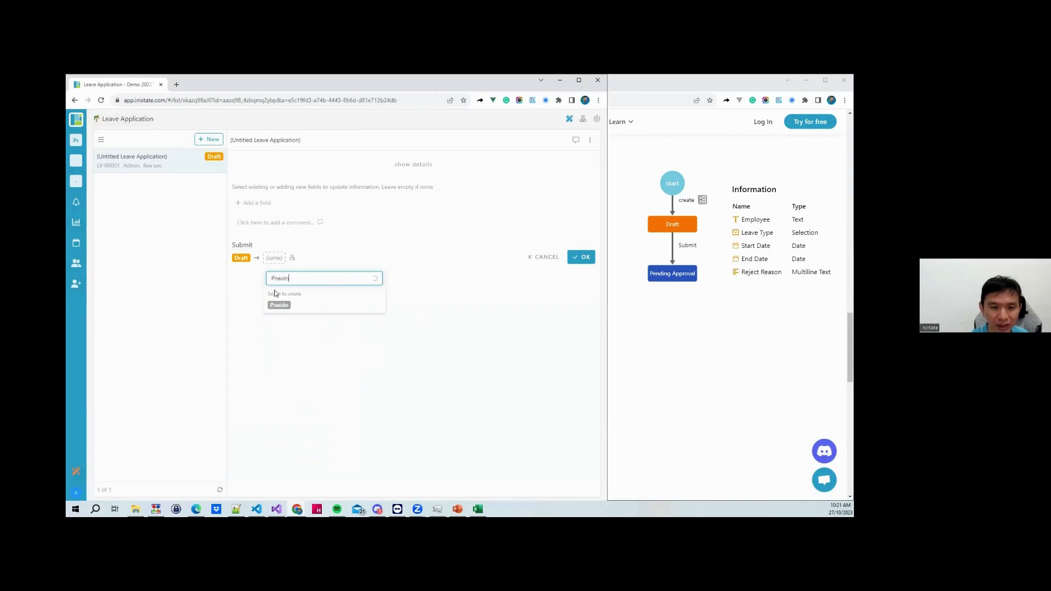
text(ending )
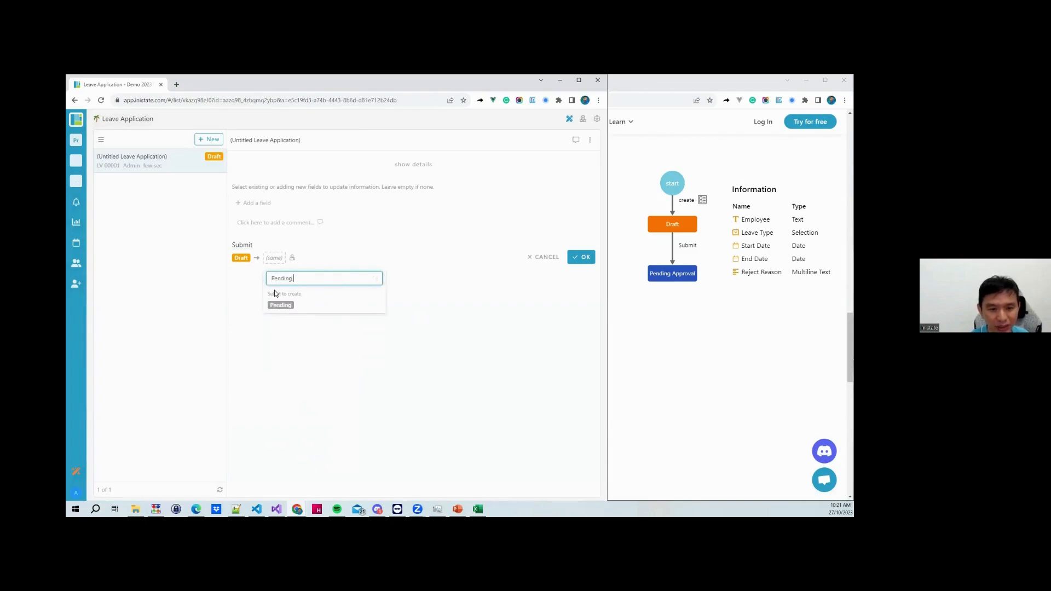
text(Approval)
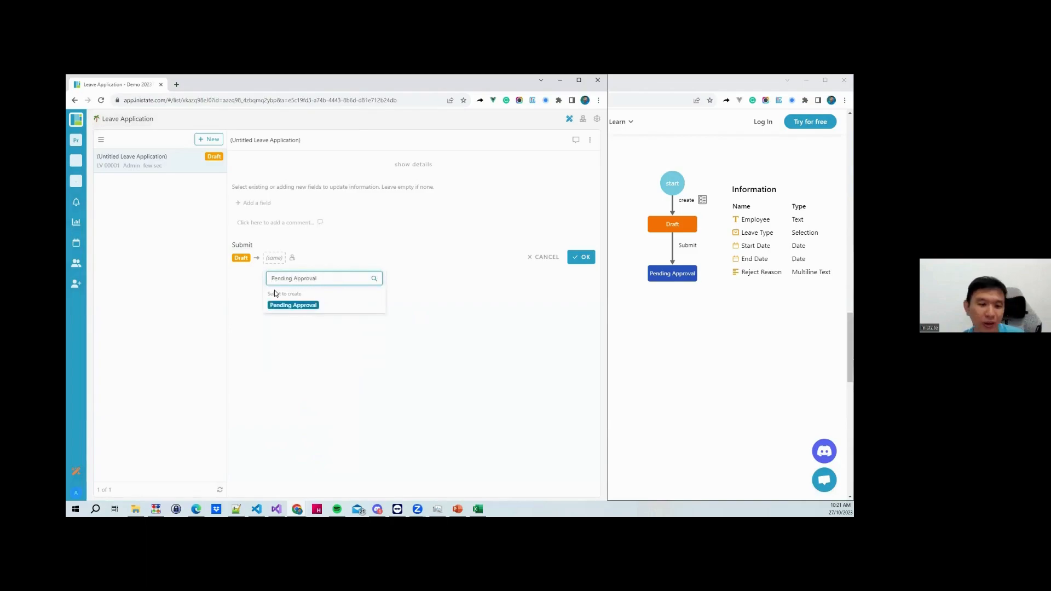
click(293, 305)
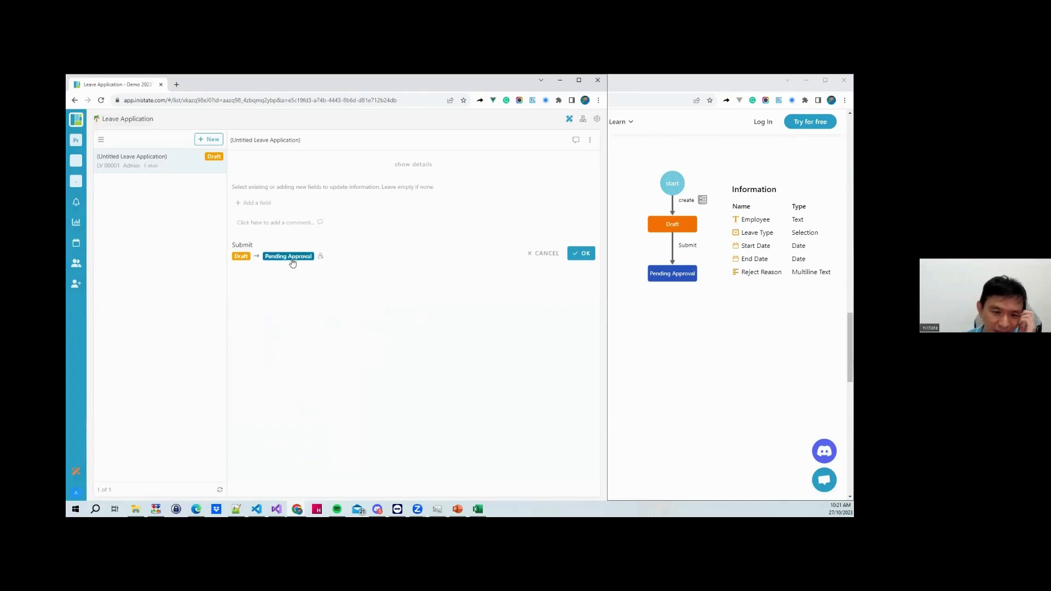
Check Pending Approval's settings, submit the first application, and start a blank one
click(294, 256)
click(377, 320)
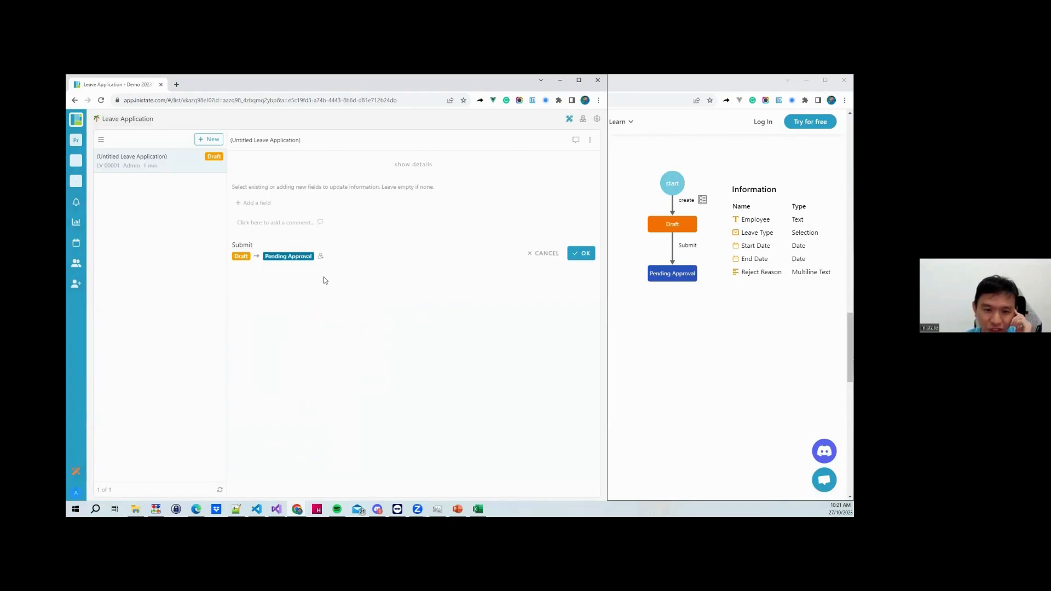
click(305, 256)
click(377, 318)
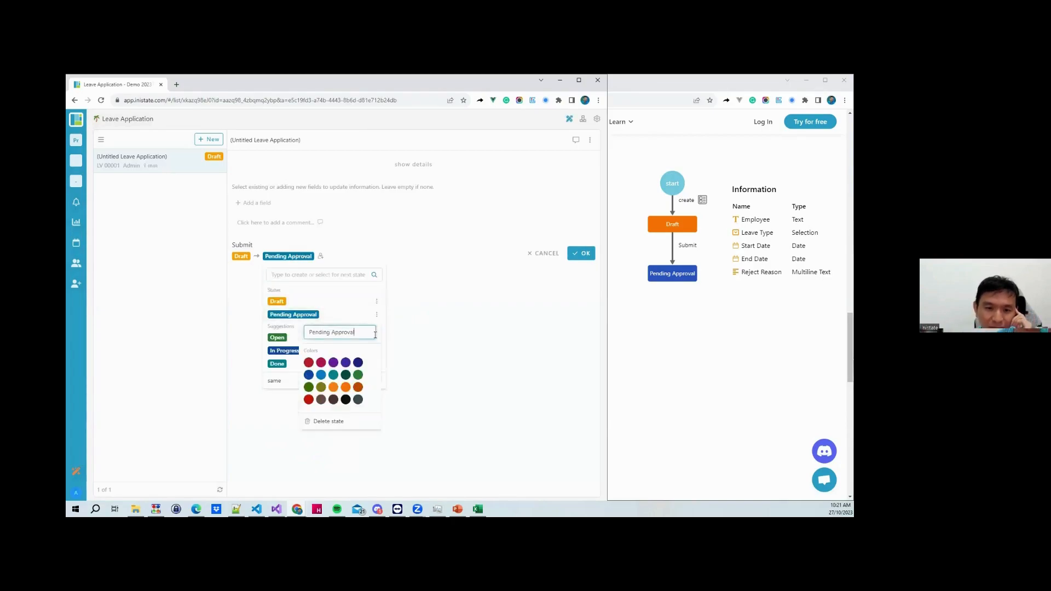
click(431, 349)
click(422, 336)
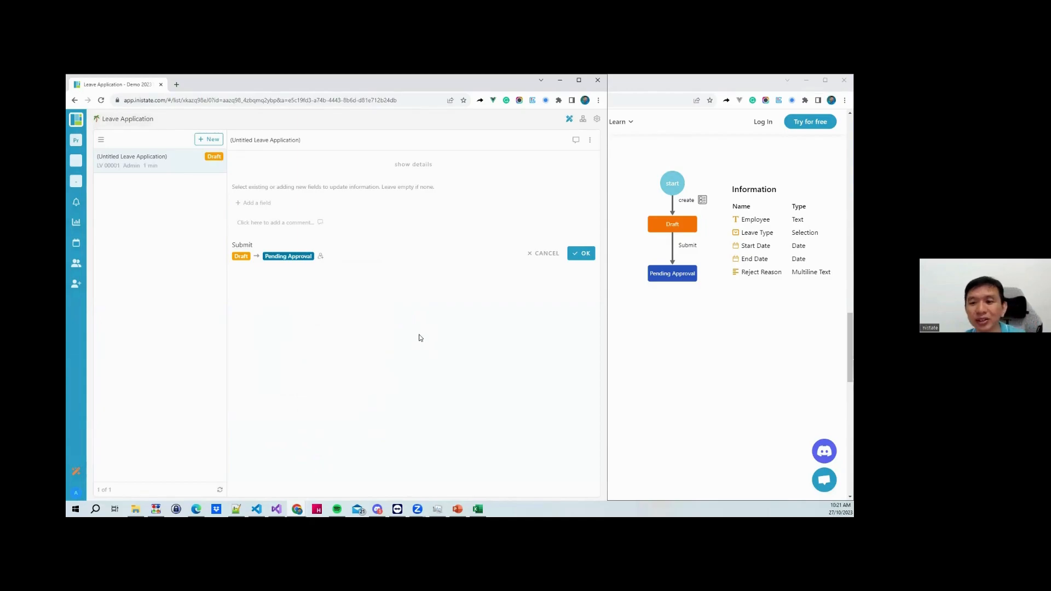
click(576, 255)
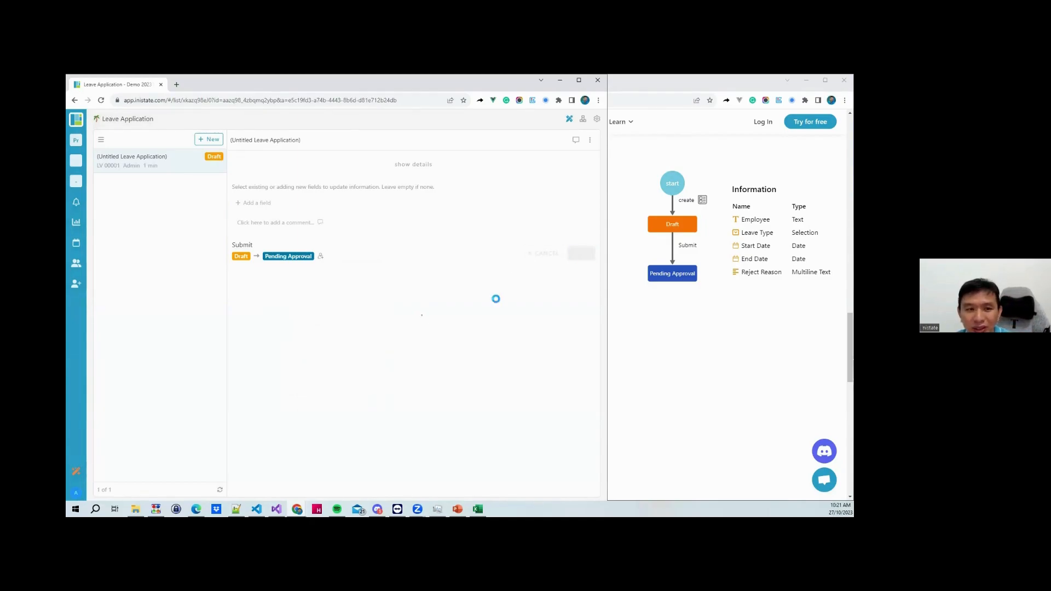
click(209, 140)
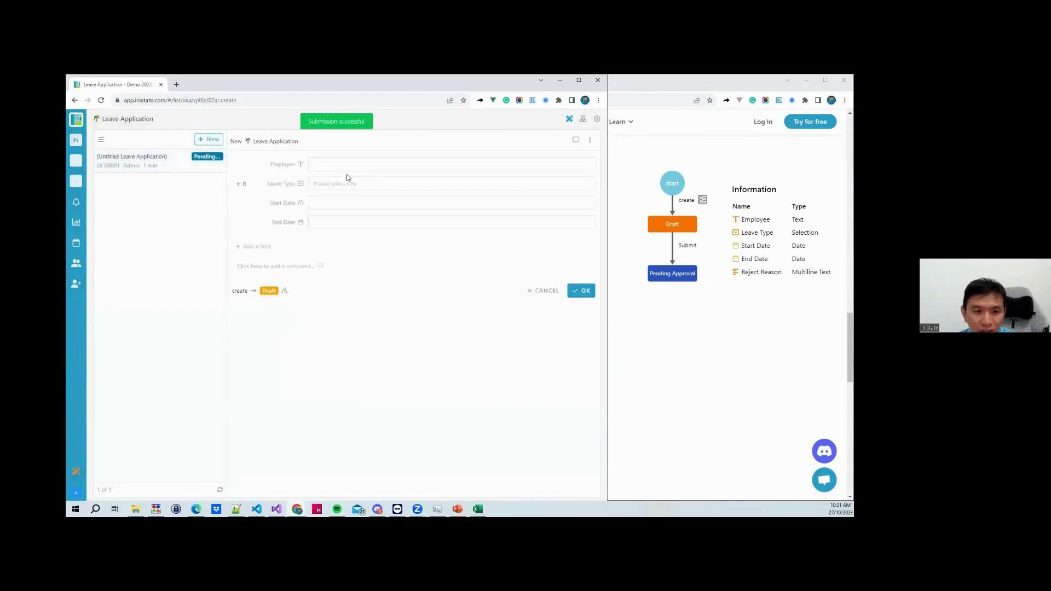
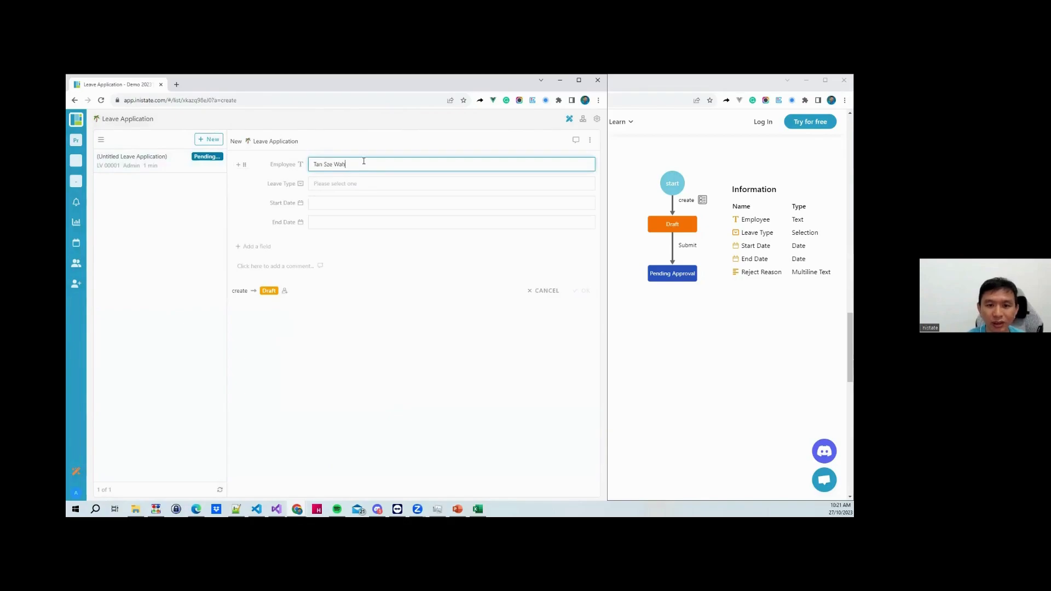
Fill in the employee, choose Unpaid Leave for Oct 24–27, 2023, and save
click(387, 182)
click(358, 226)
click(340, 204)
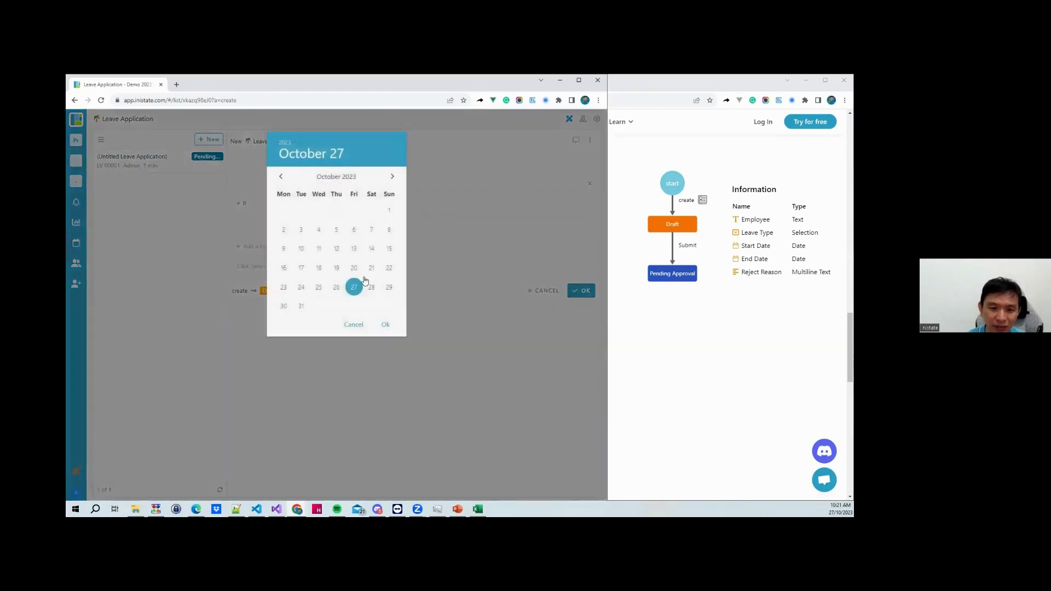
click(301, 286)
click(386, 325)
click(336, 222)
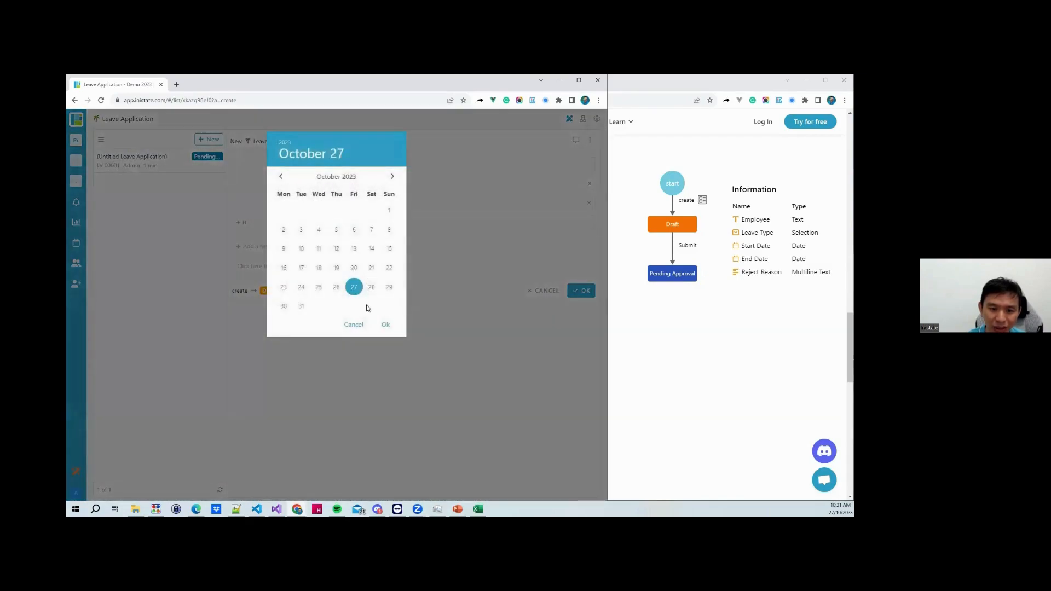
click(384, 324)
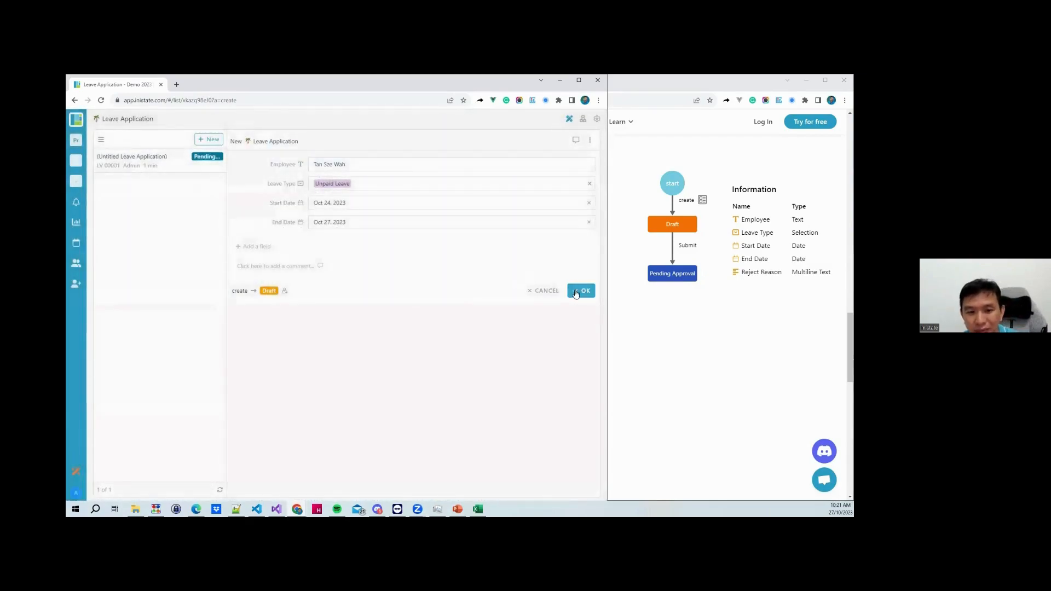
click(277, 266)
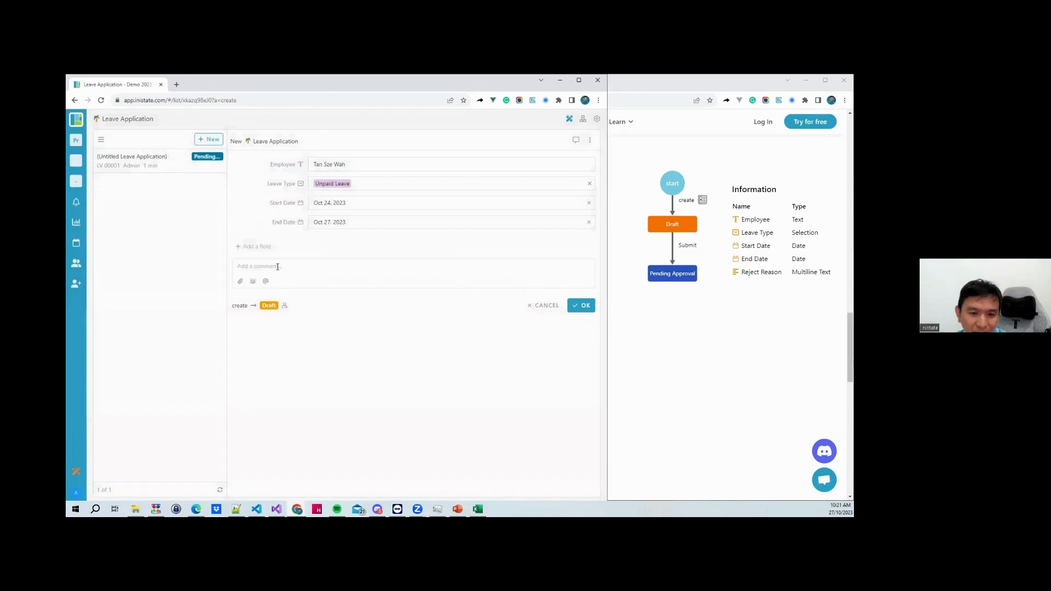
click(584, 306)
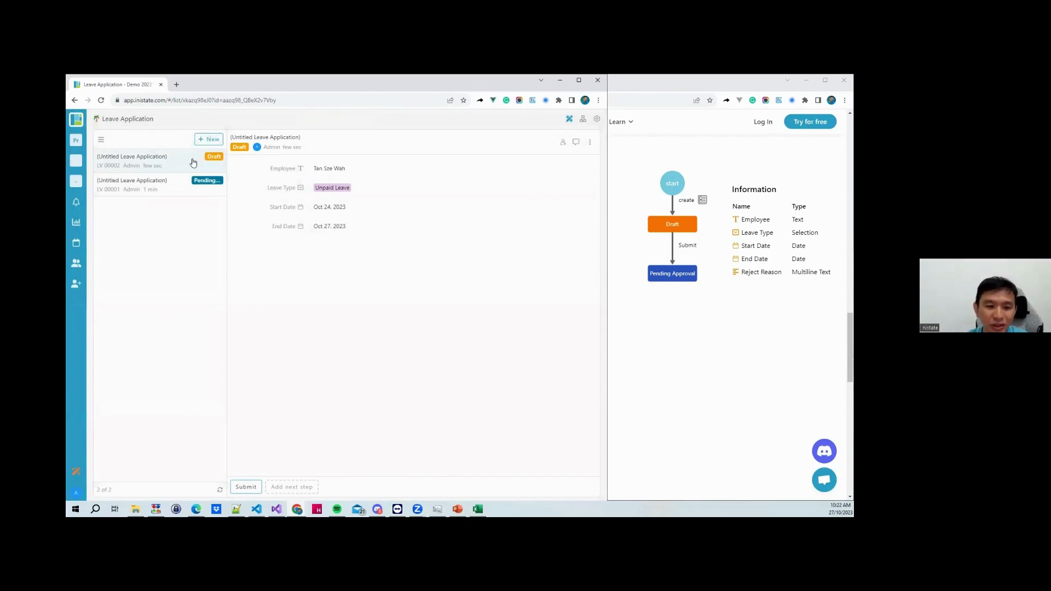
Submit the second application to Pending Approval and bring the explainer page forward
click(244, 486)
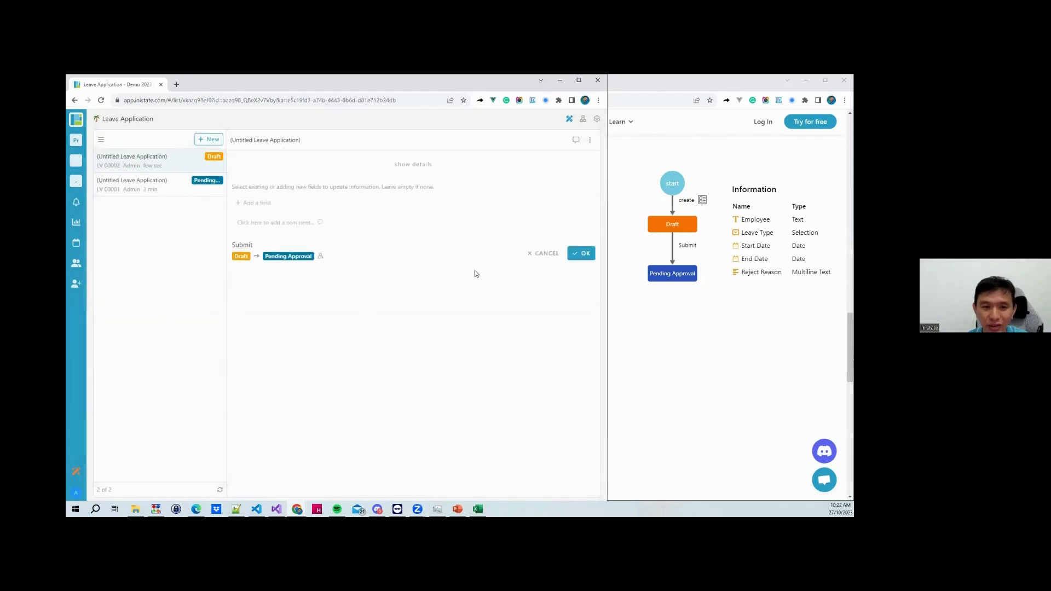
click(593, 258)
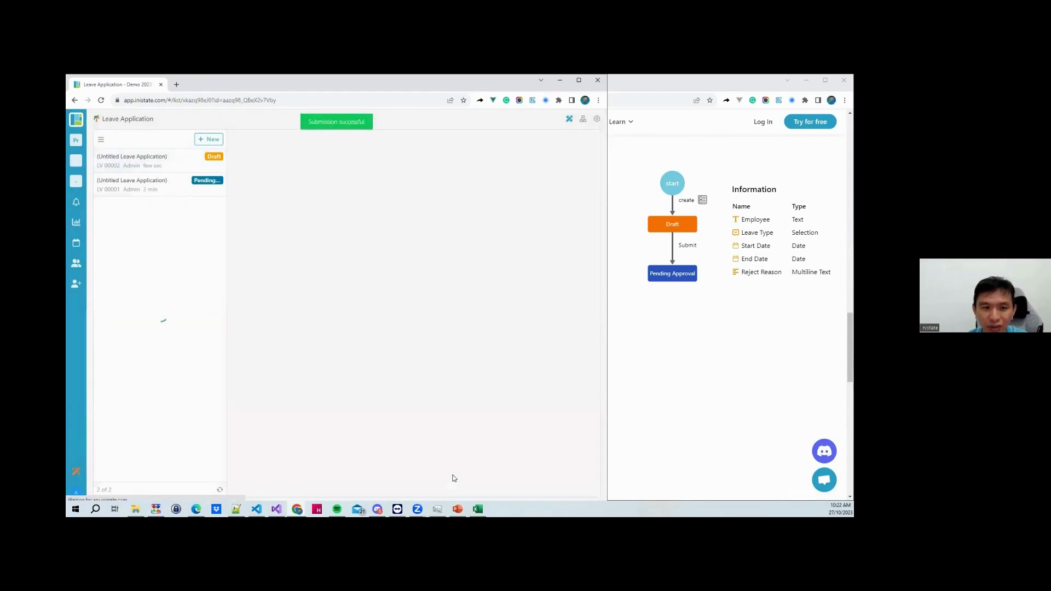
click(675, 409)
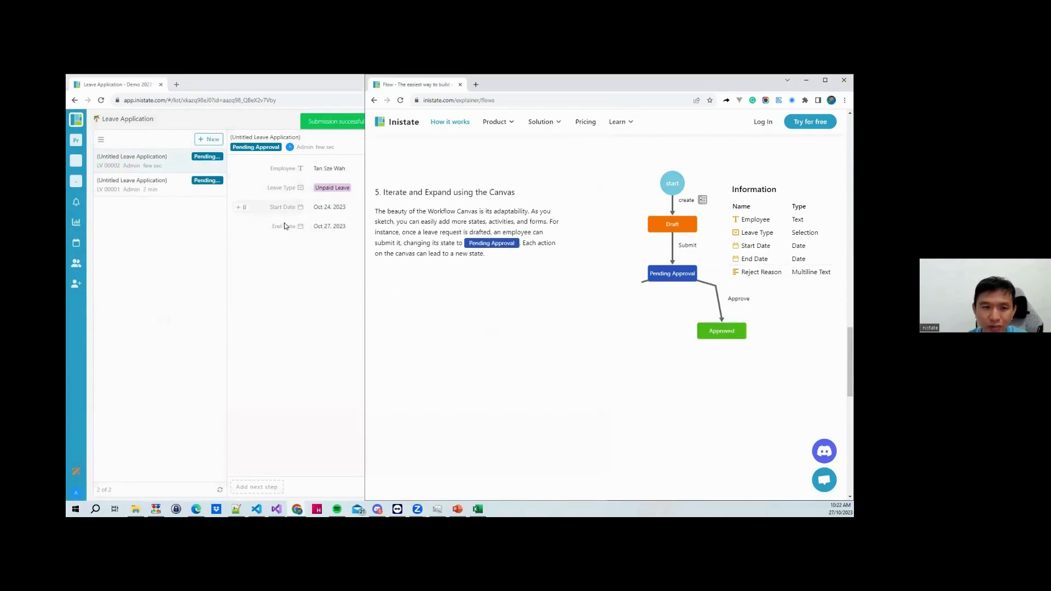
Add an Approve step leading to a new Approved state and approve the Unpaid Leave application
click(277, 278)
click(256, 487)
text(Approv)
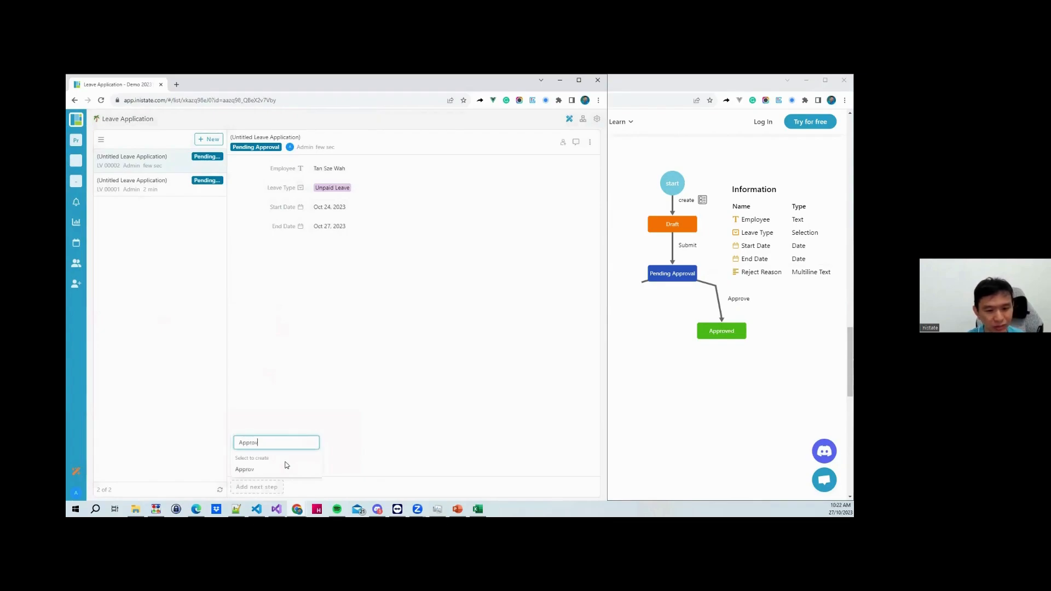
click(277, 470)
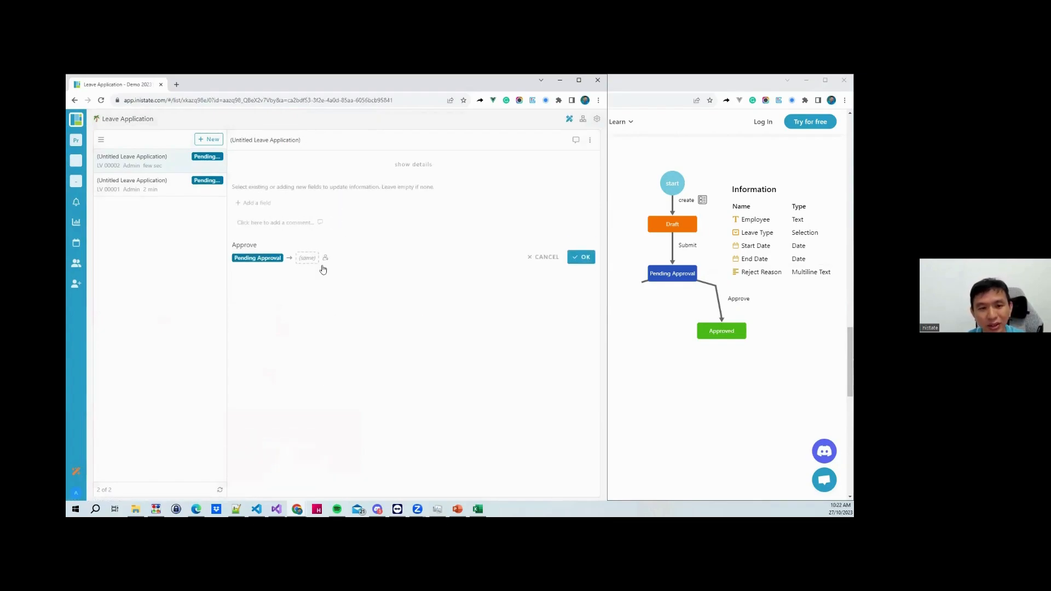
click(305, 257)
text(Approved)
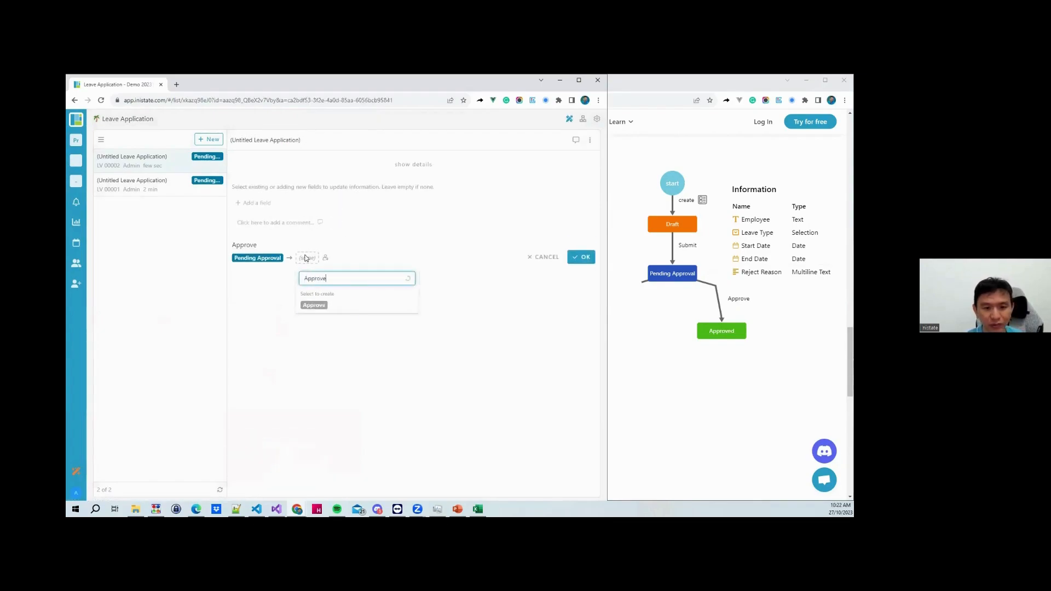
click(321, 305)
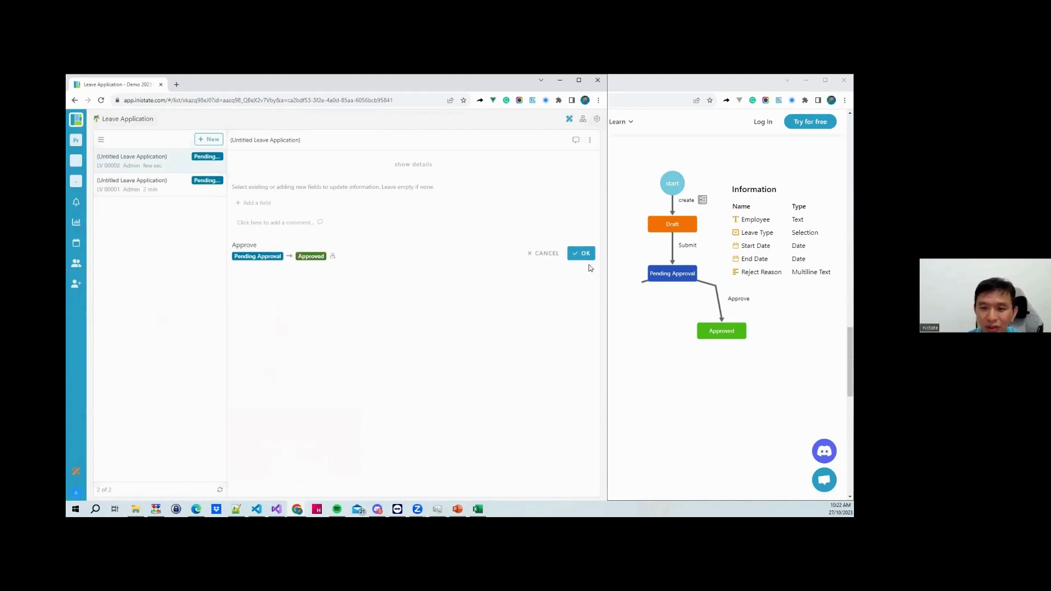
click(584, 254)
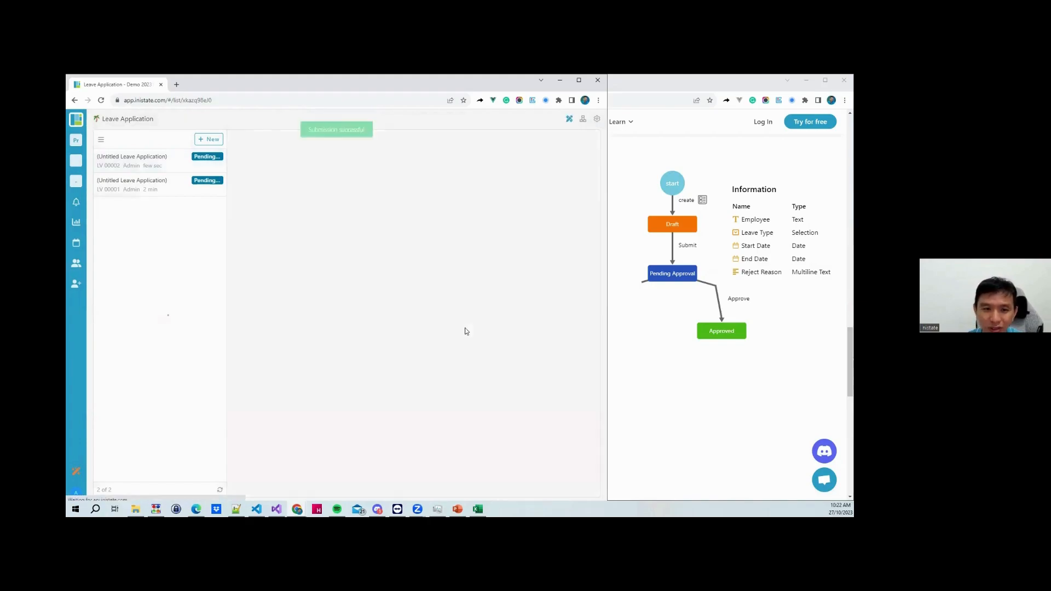
Open the pending Medical Leave application, start approving it, then cancel
click(131, 185)
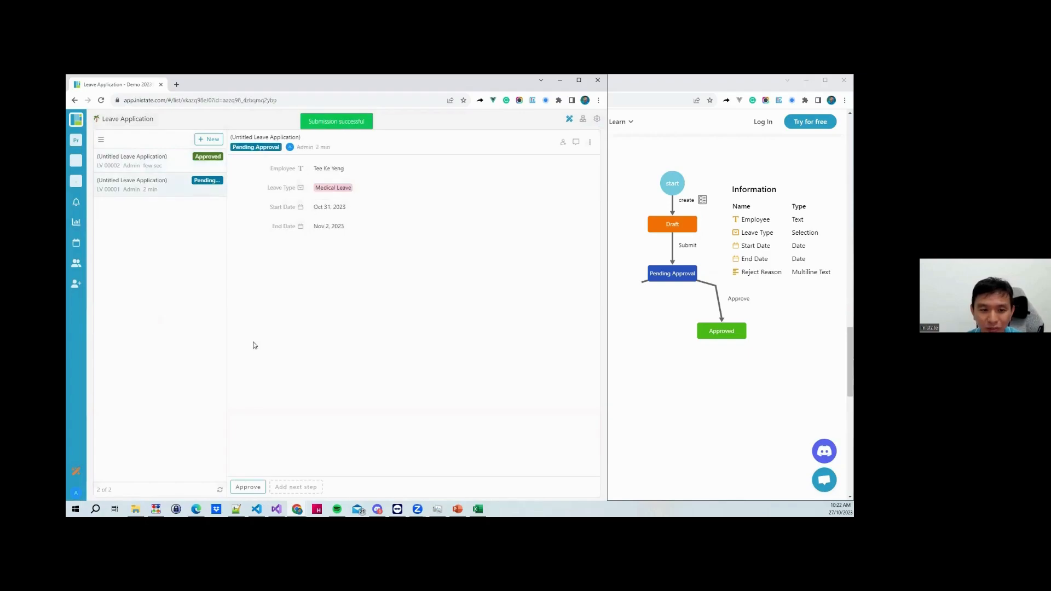
click(248, 486)
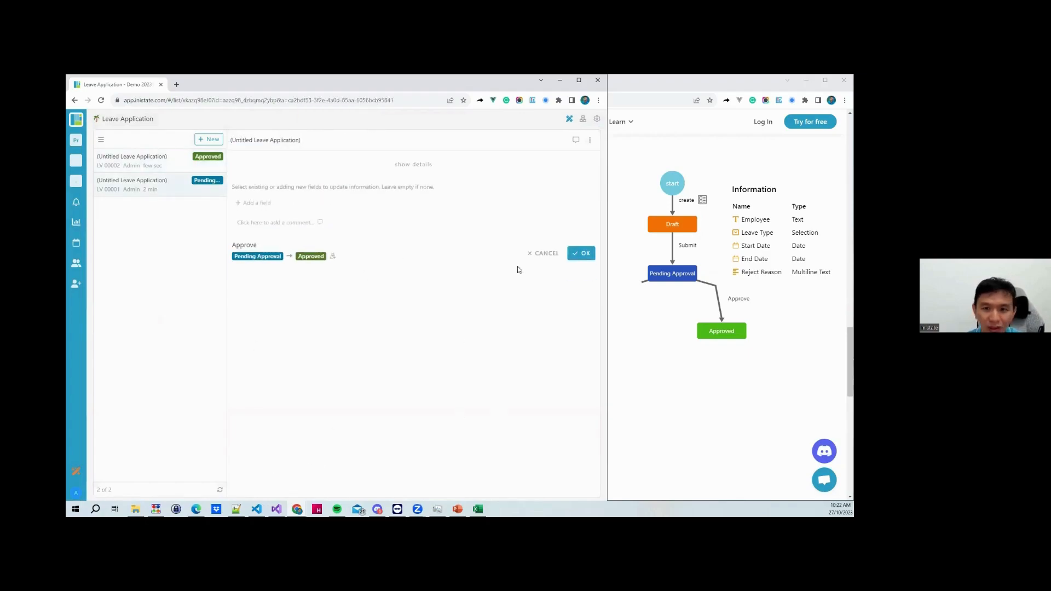
click(542, 254)
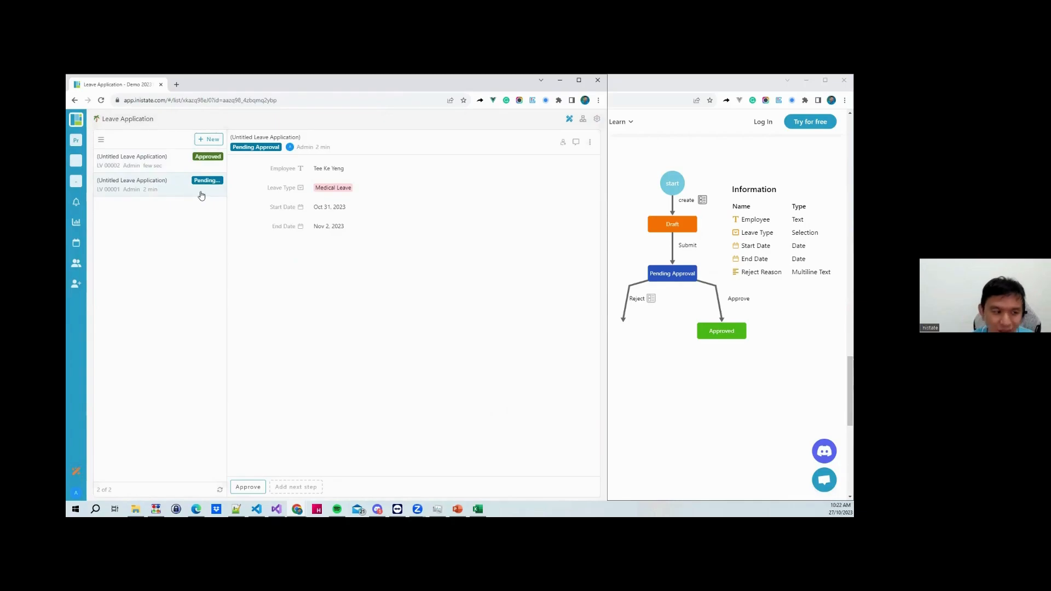
Add a multiline 'Rejected Reason' field via the Approve step, then leave it unapproved
click(248, 488)
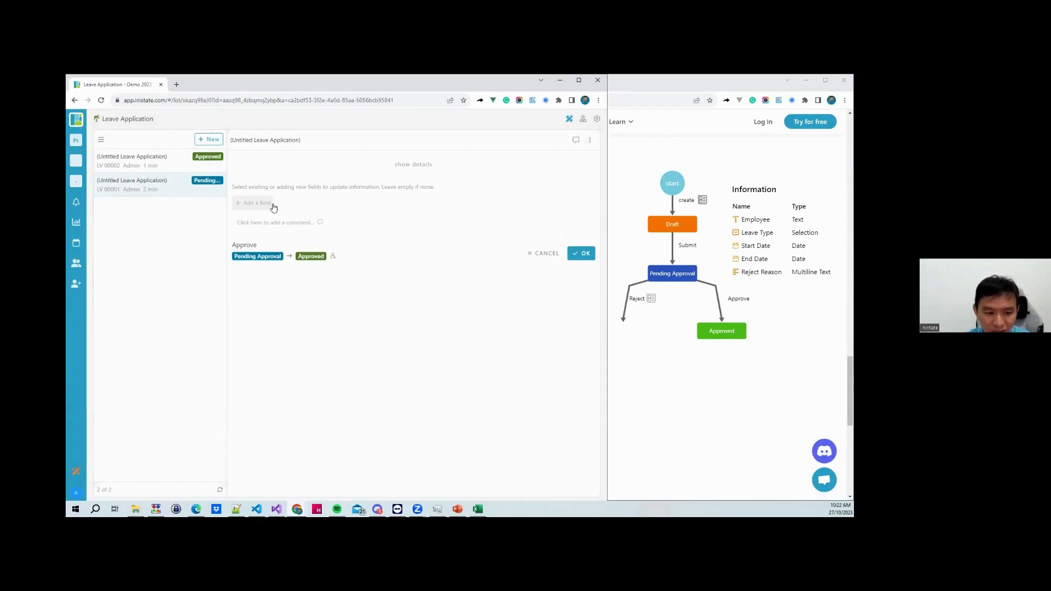
click(263, 206)
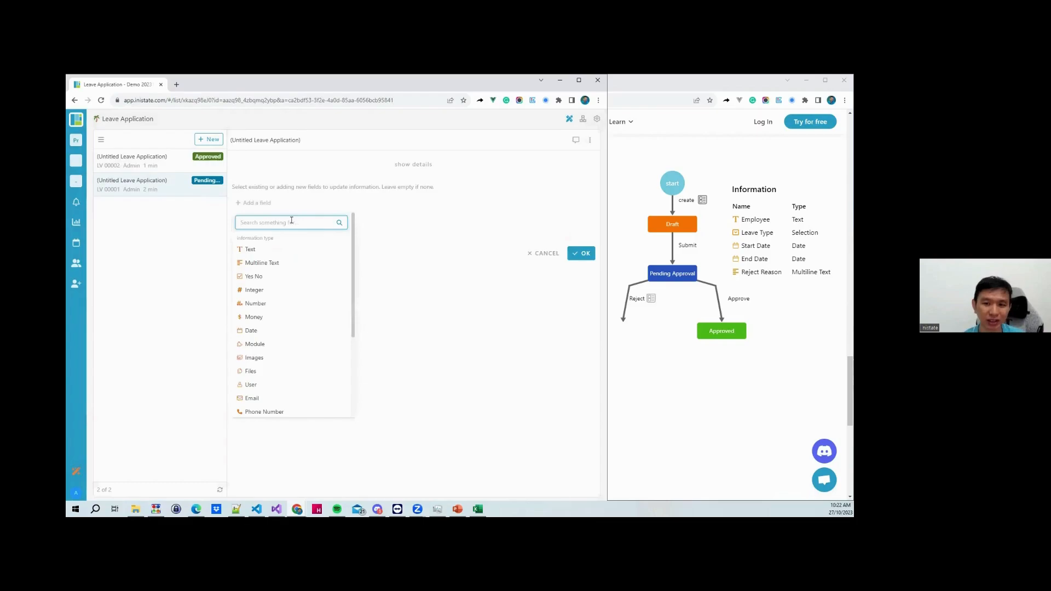
text(Re)
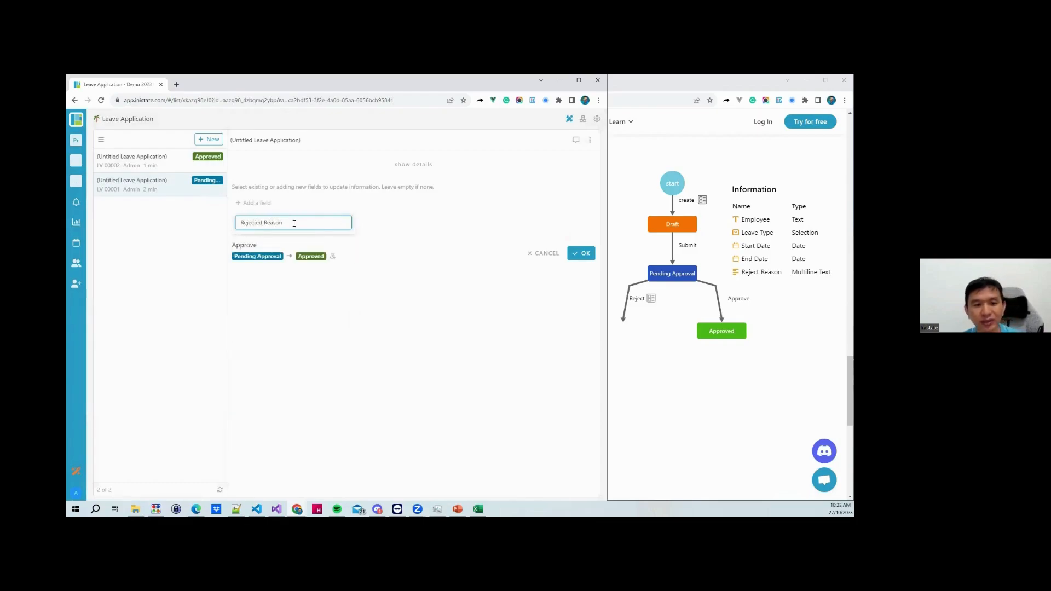
text(jected Reason)
click(277, 249)
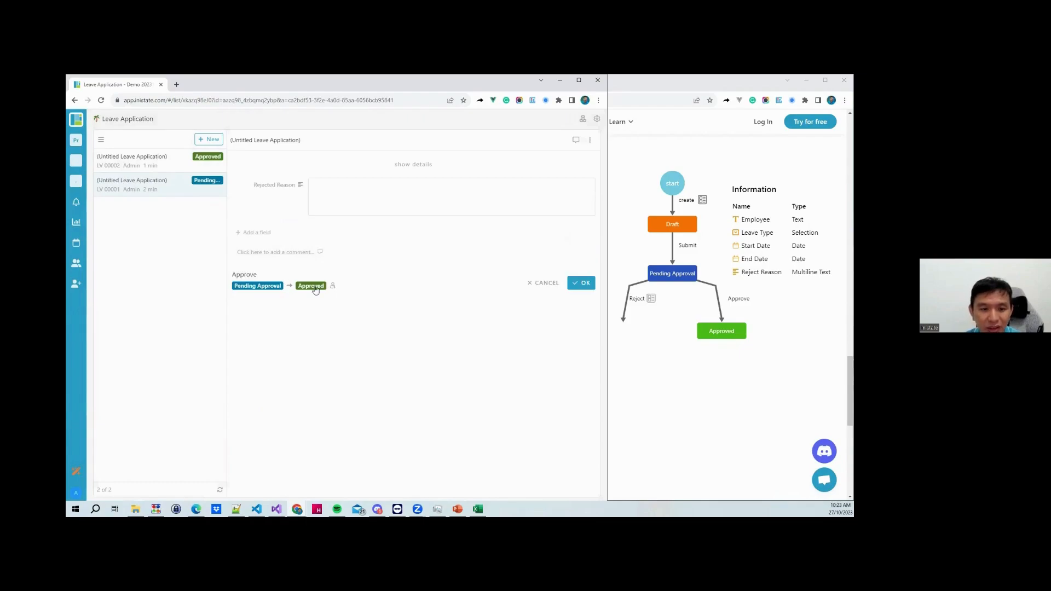
click(527, 282)
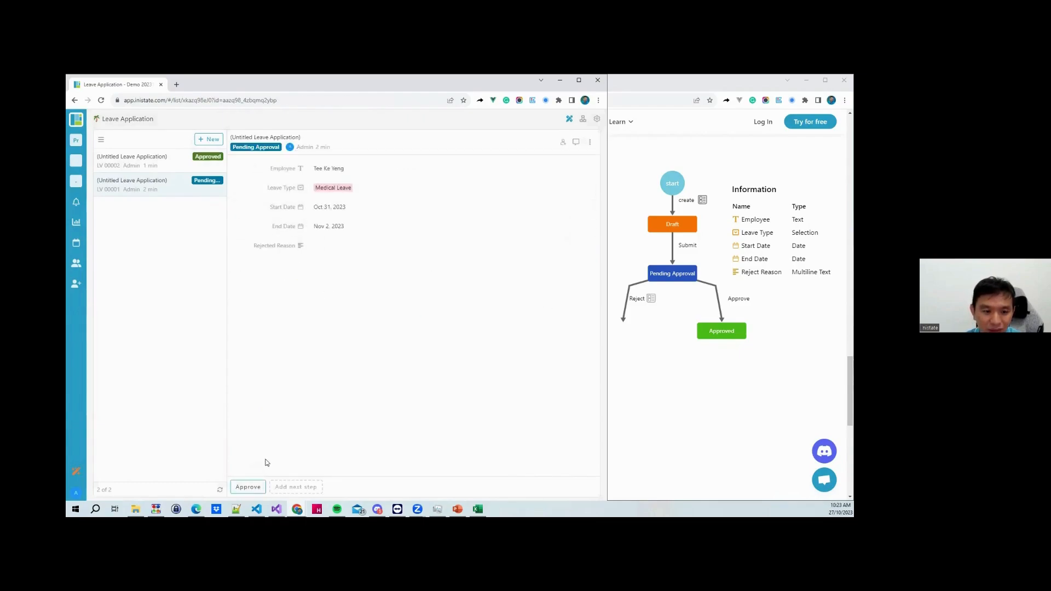
click(279, 487)
Create a Reject step that leads to a new Rejected status
text(Reject)
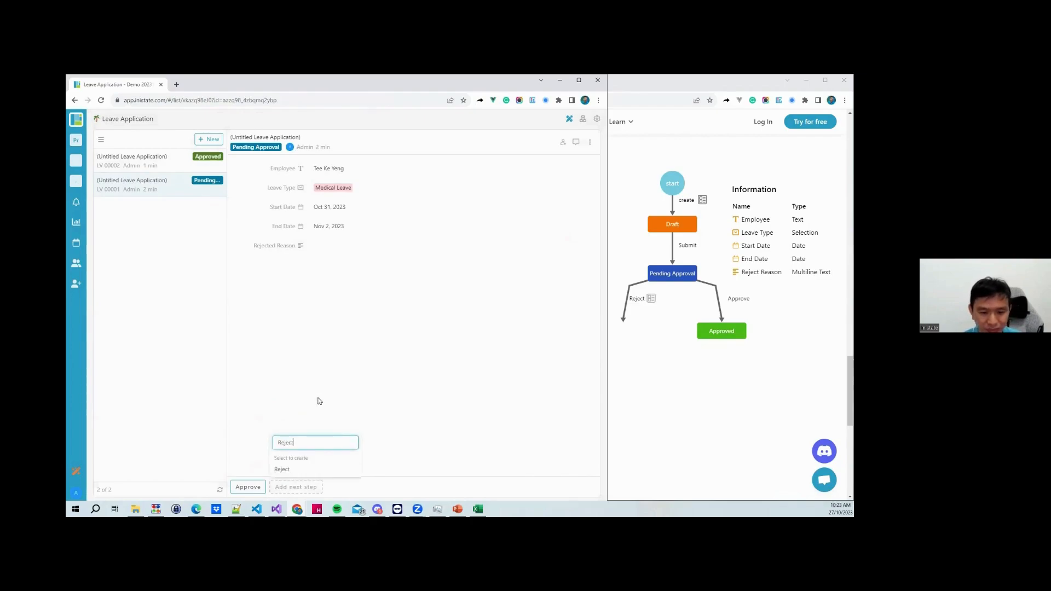
click(300, 469)
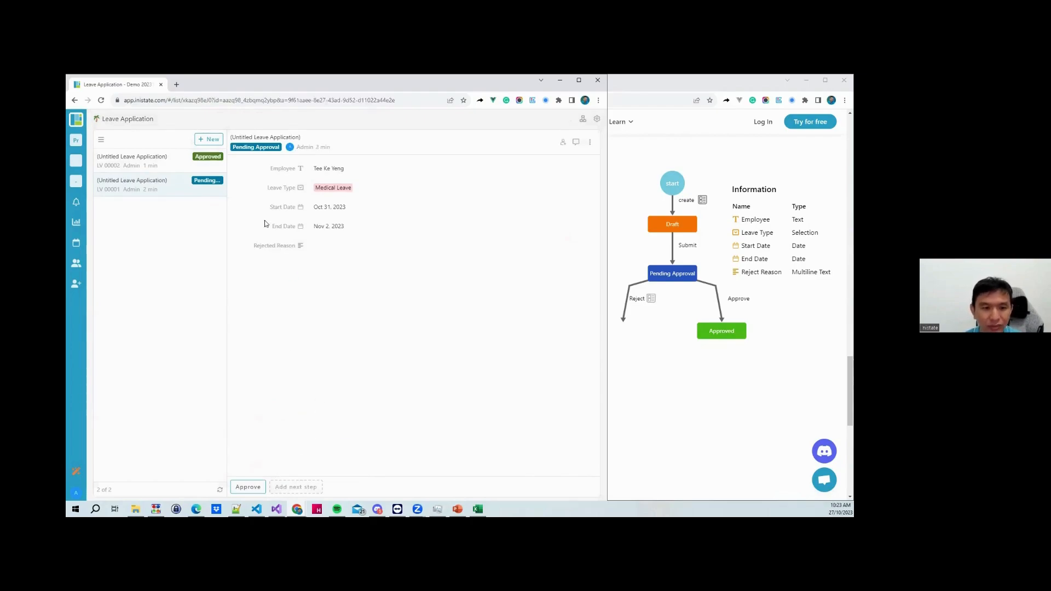
click(310, 260)
text(Rej)
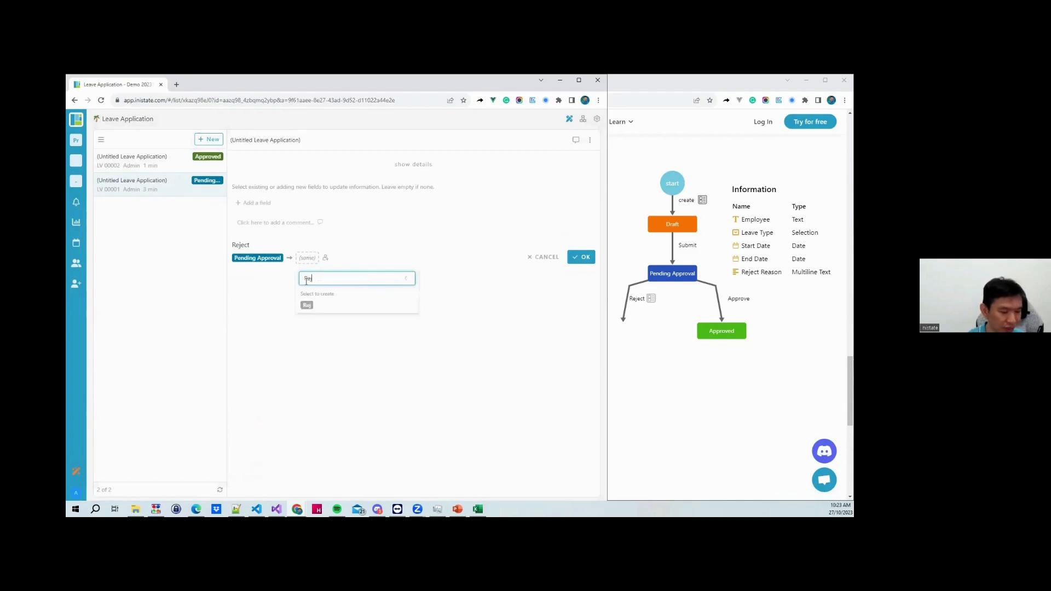
text(ected)
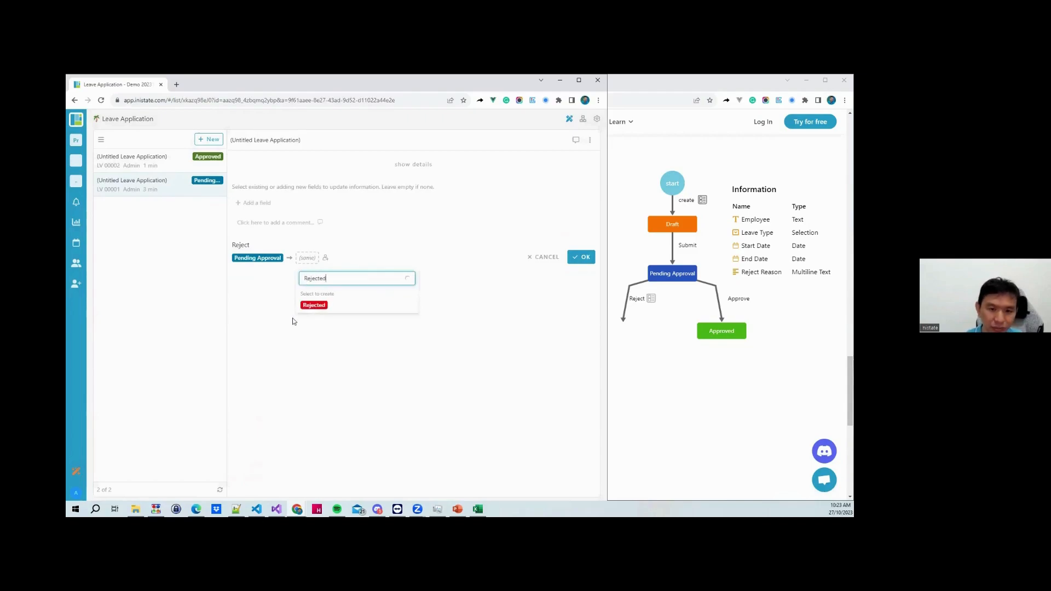
click(315, 305)
Give the Reject activity an X icon
click(241, 255)
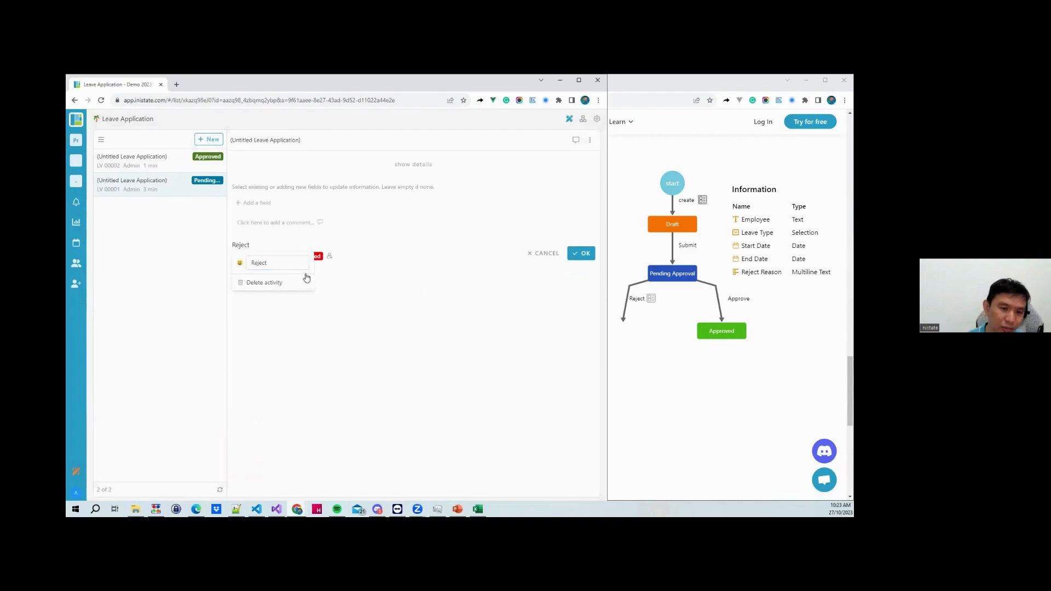
click(240, 263)
text(reje)
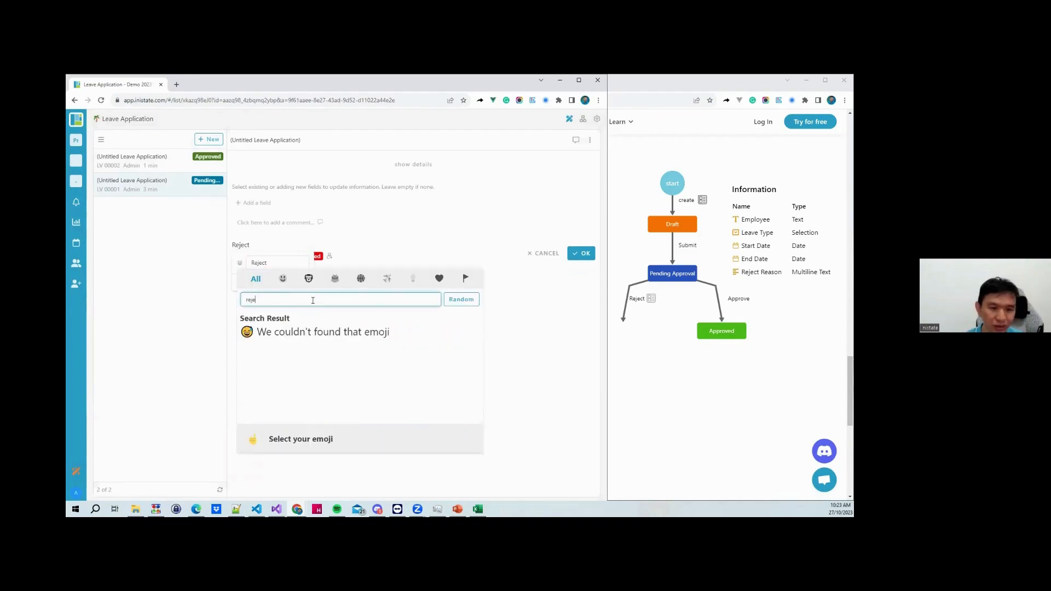
key(ctrl+a)
key(BackSpace)
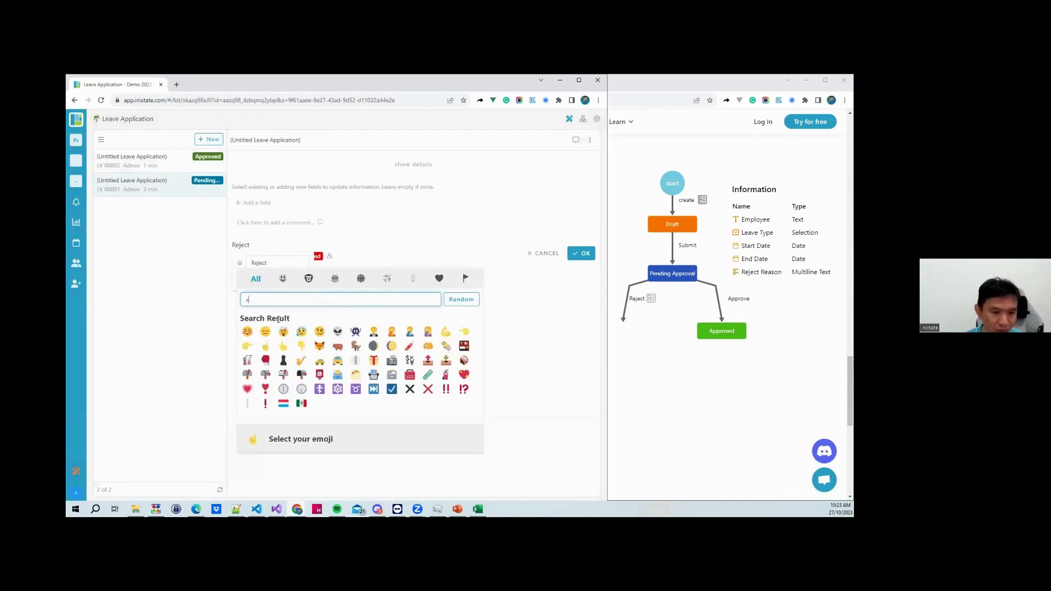
click(432, 392)
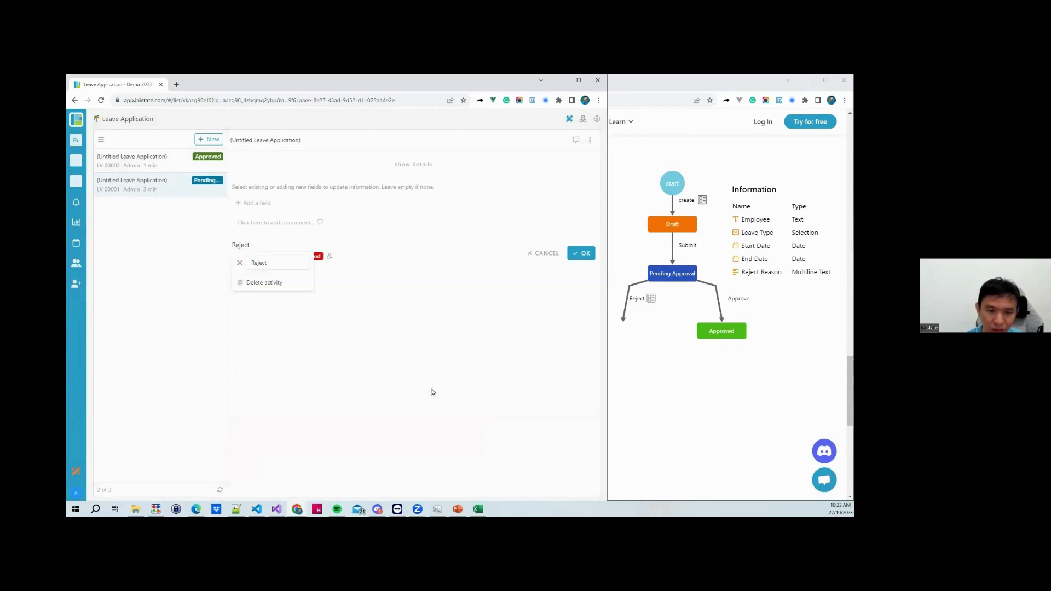
click(364, 300)
Attach Rejected Reason, enter 'Information not completed', and reject the application
click(257, 202)
text(Reason)
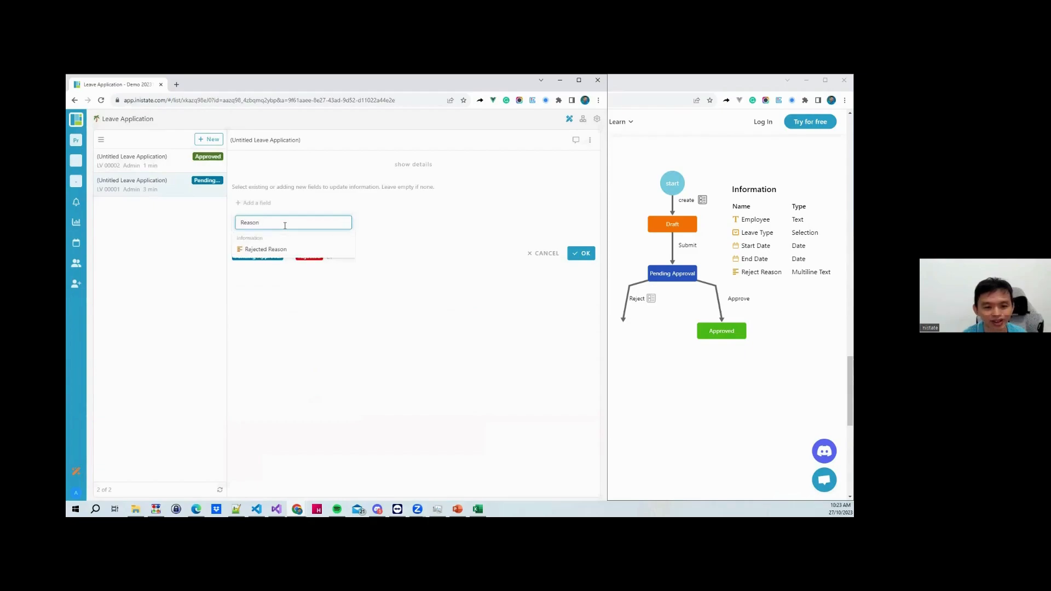
click(277, 249)
click(367, 195)
text(In)
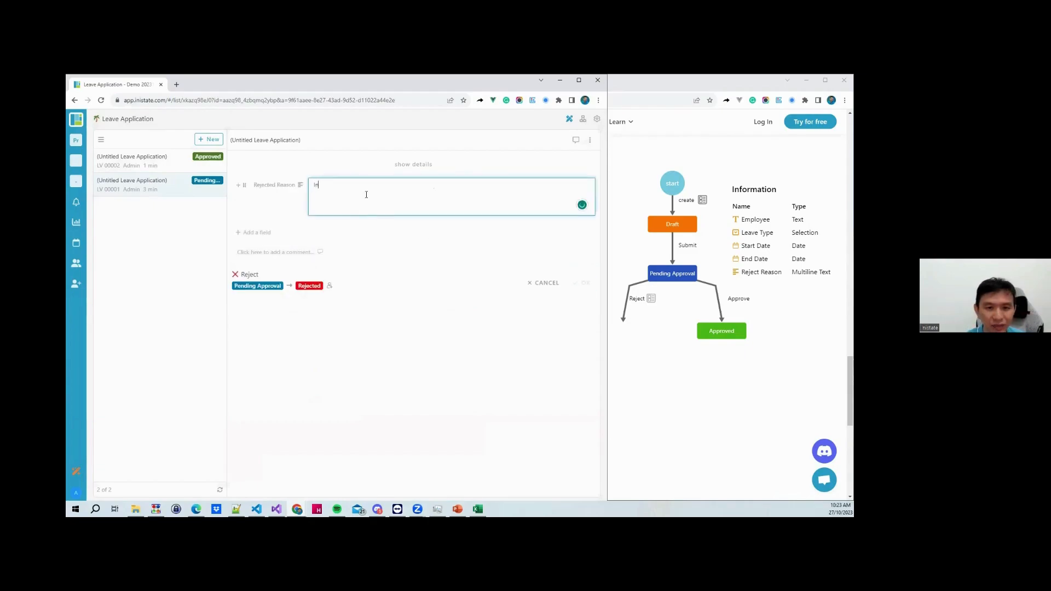
text(fomr)
key(BackSpace)
text(not t)
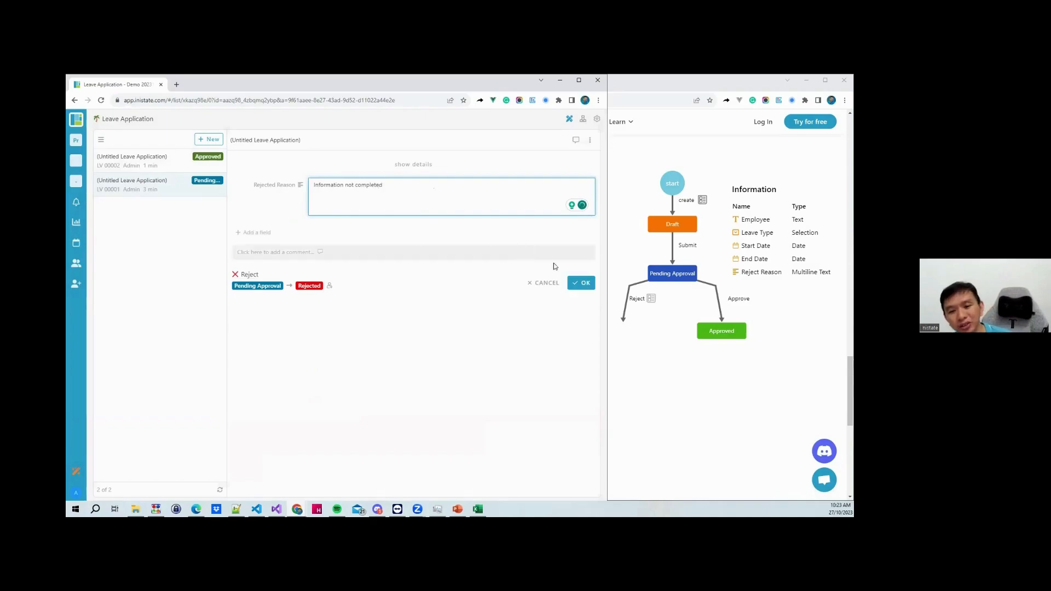
click(581, 283)
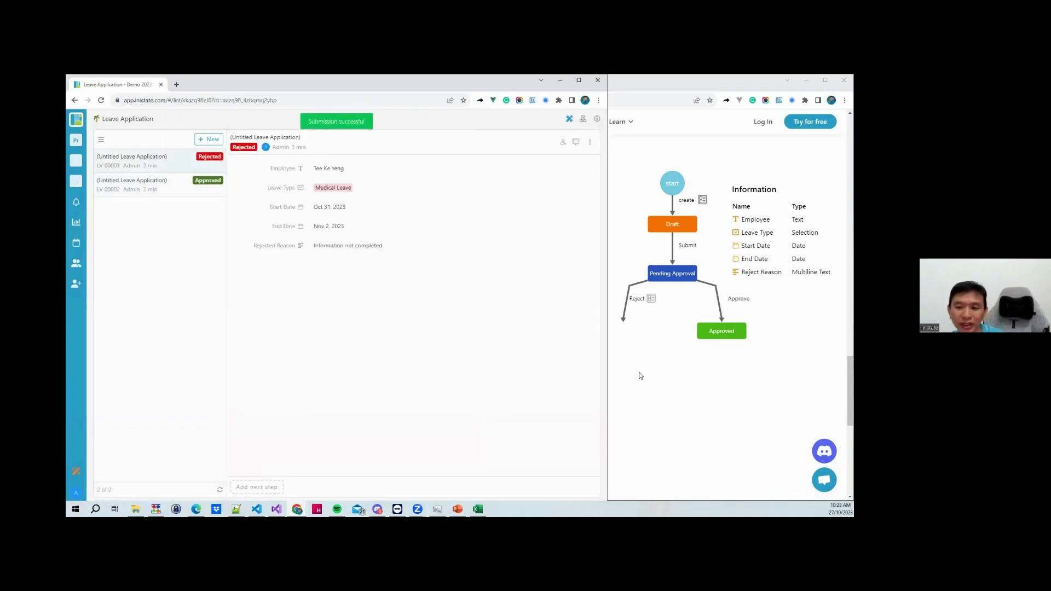
Check the reference diagram, then add a Revise step that leads back to Draft
click(699, 390)
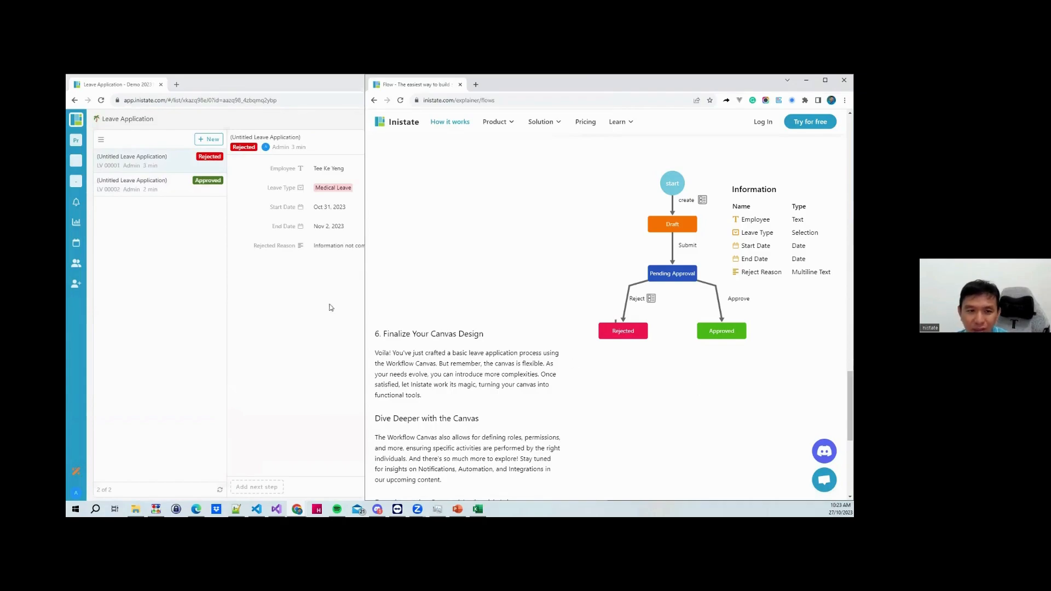
click(296, 315)
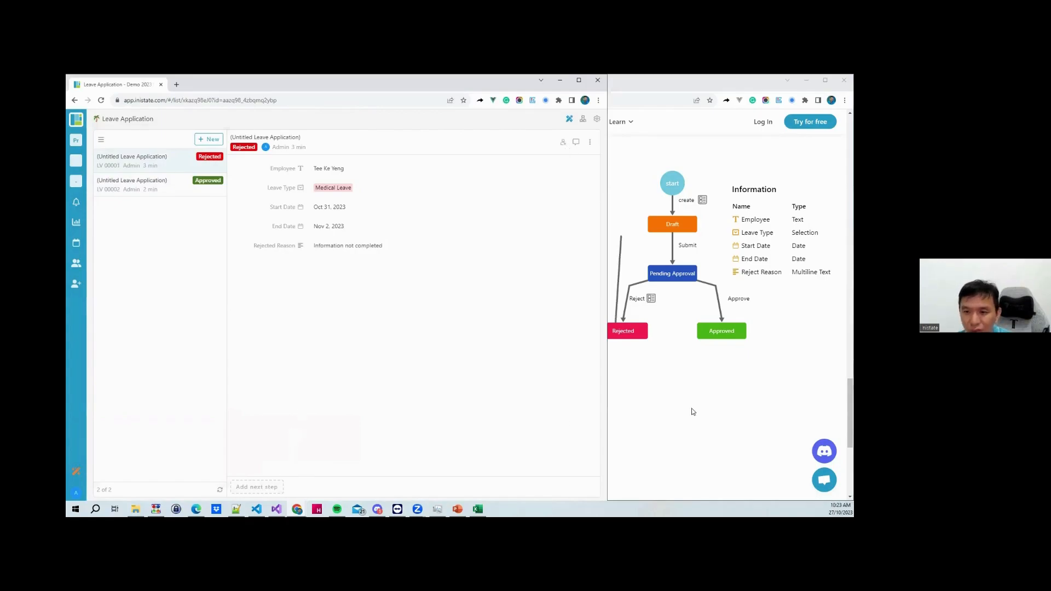
click(256, 487)
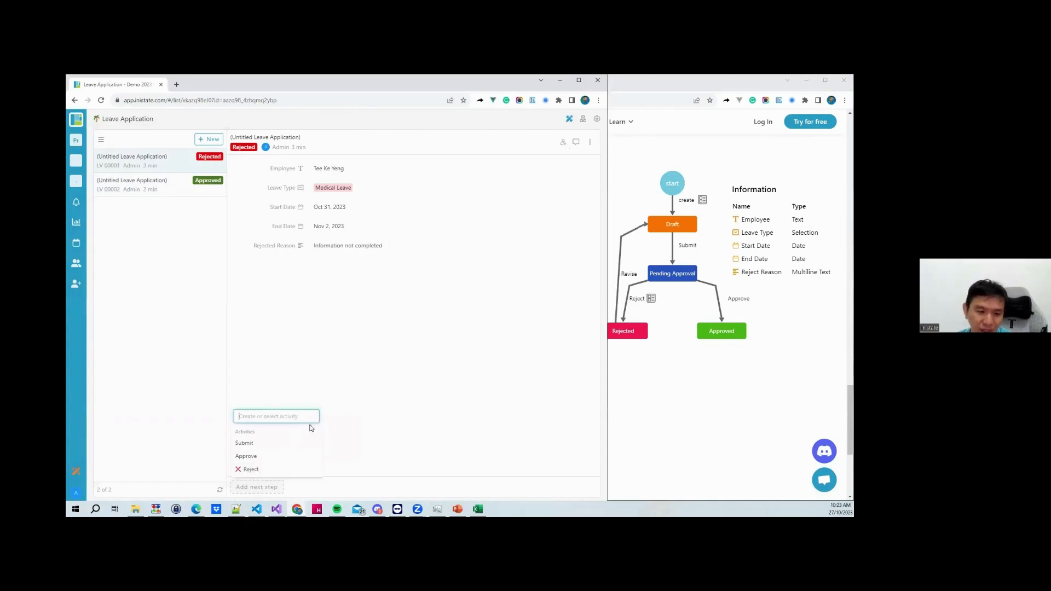
text(Revise)
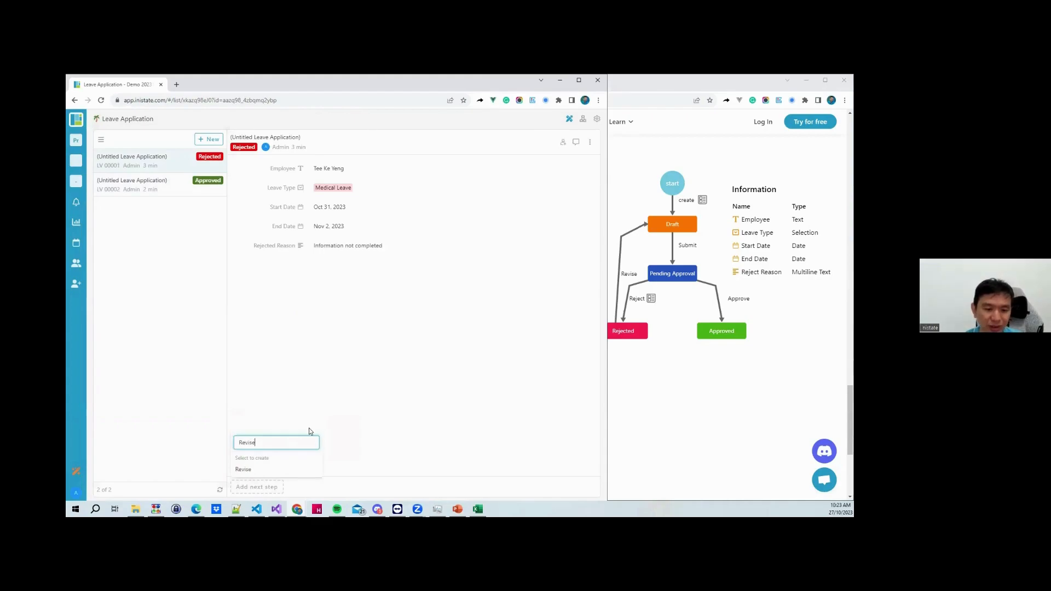
click(264, 469)
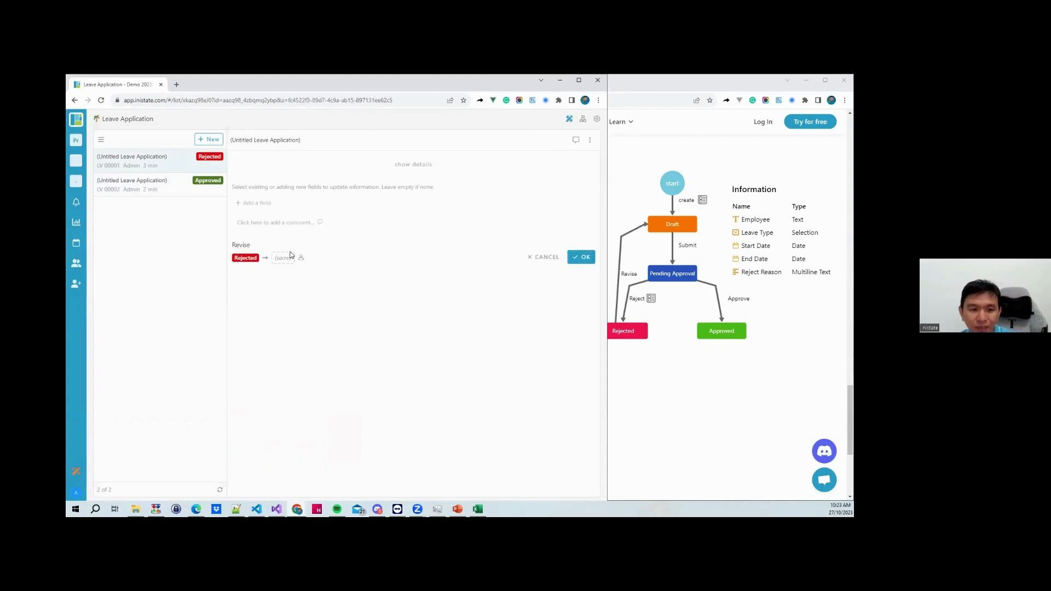
click(291, 256)
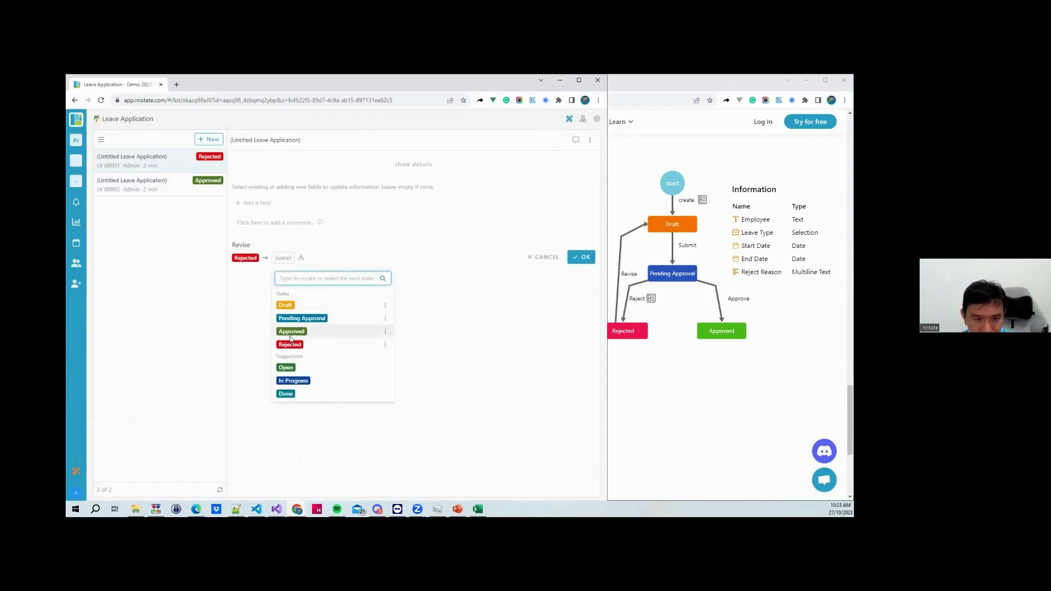
text(Revise)
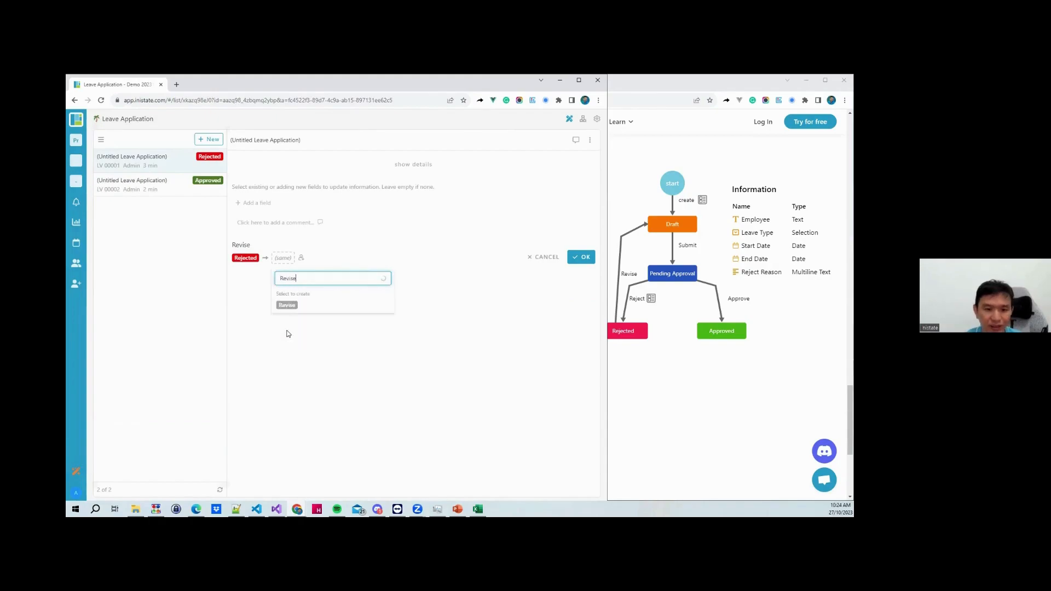
click(287, 305)
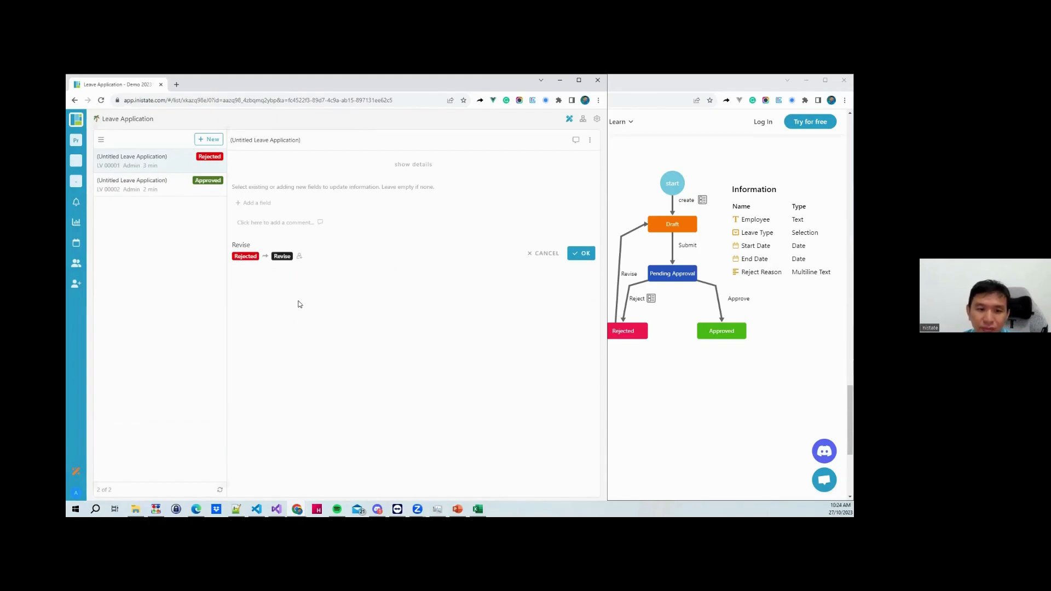
click(282, 257)
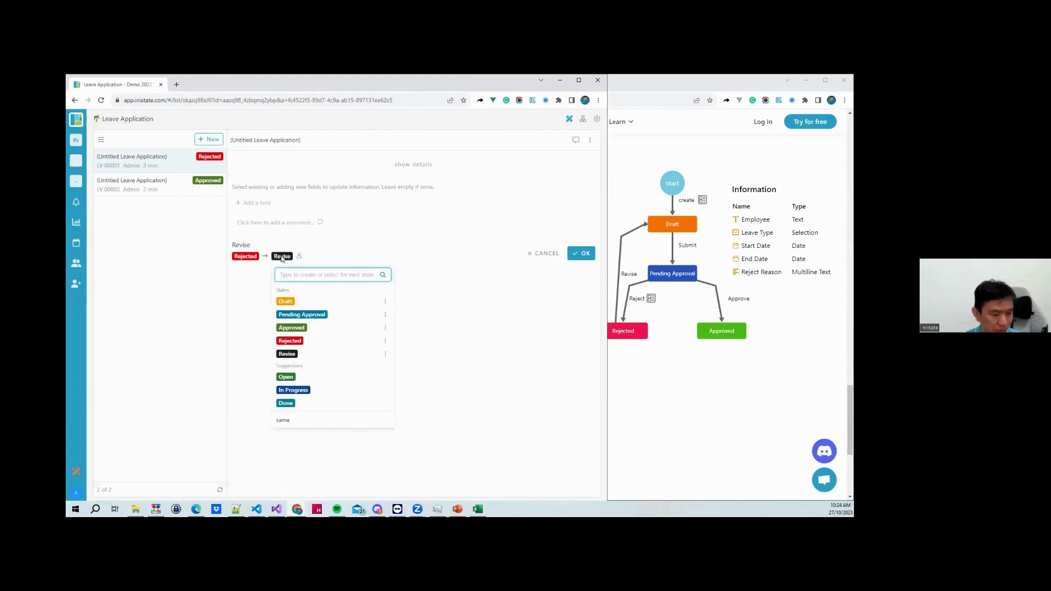
text(Revised)
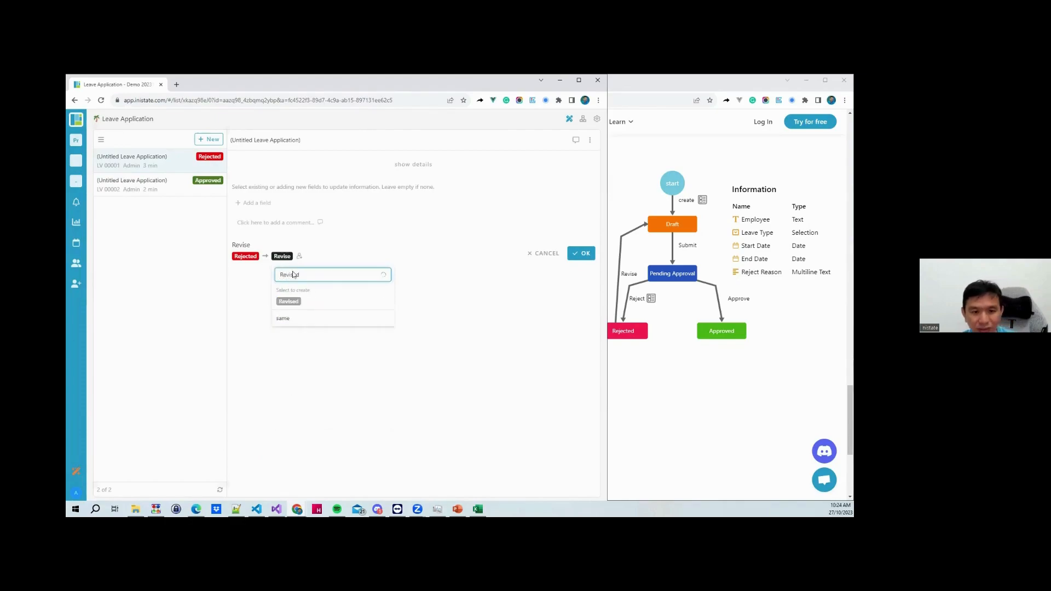
click(290, 302)
click(283, 257)
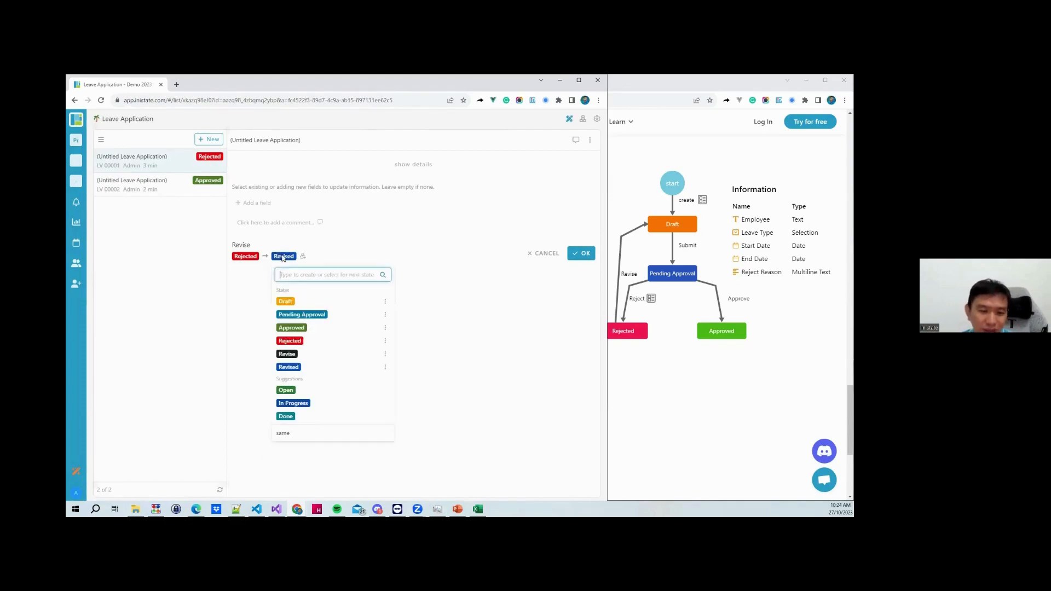
click(285, 302)
Delete the unused Revise and Revised states and send the application back to Draft
click(281, 258)
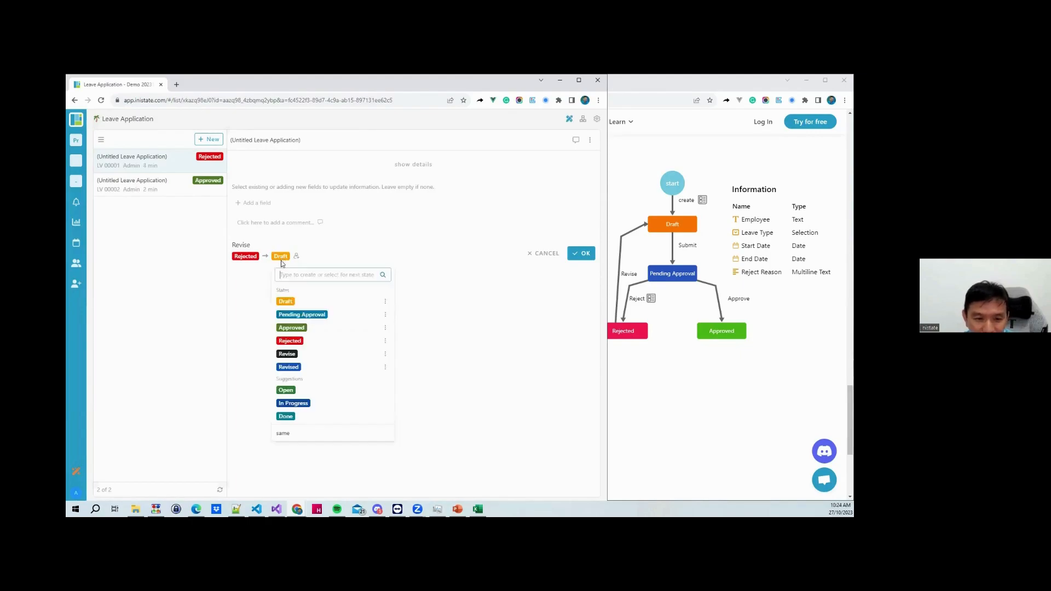
click(385, 354)
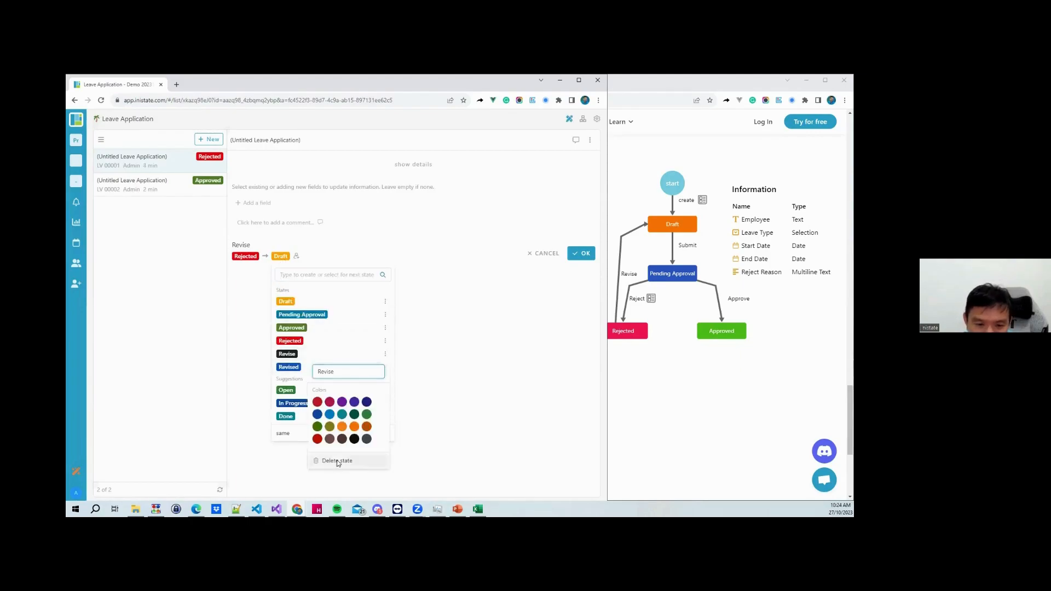
click(337, 461)
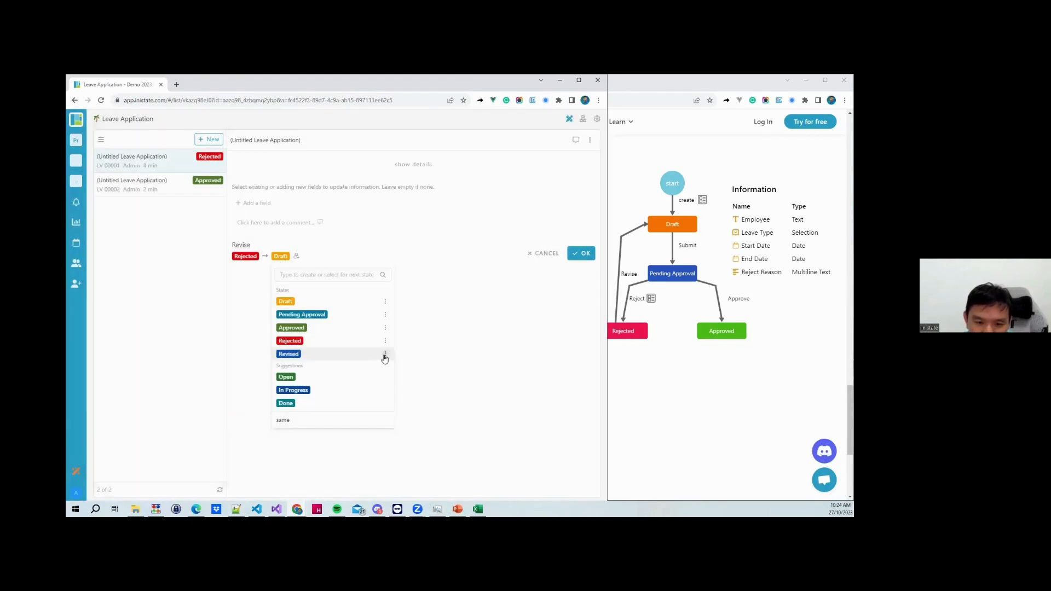
click(385, 354)
click(337, 460)
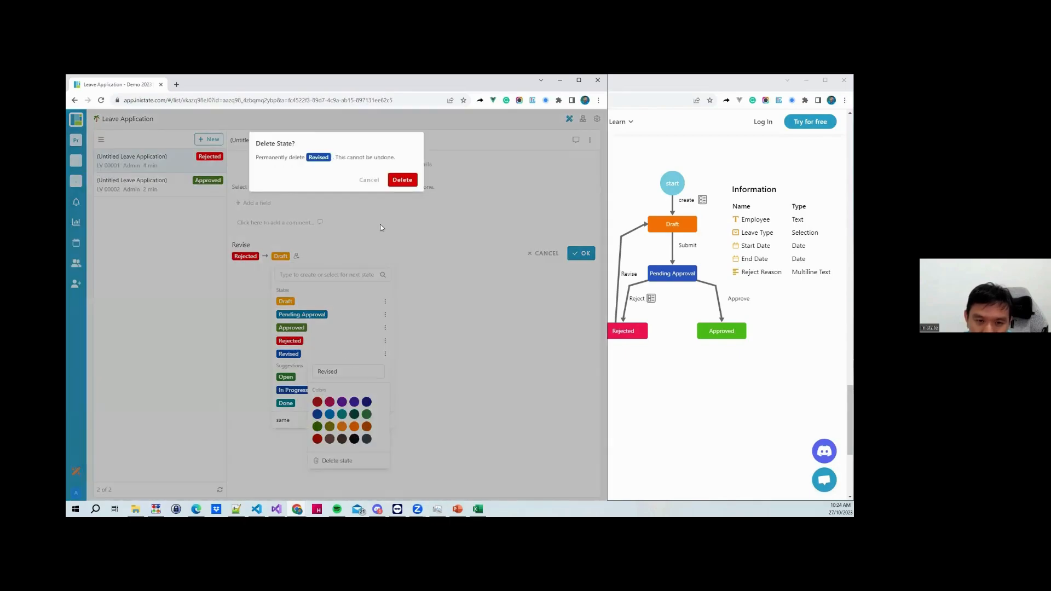
click(401, 180)
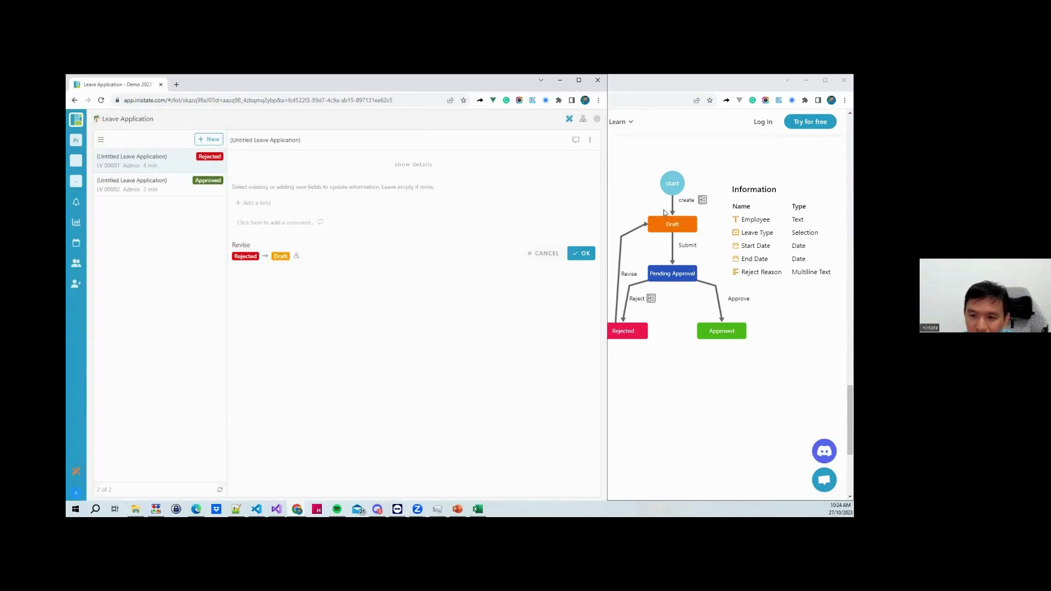
click(573, 257)
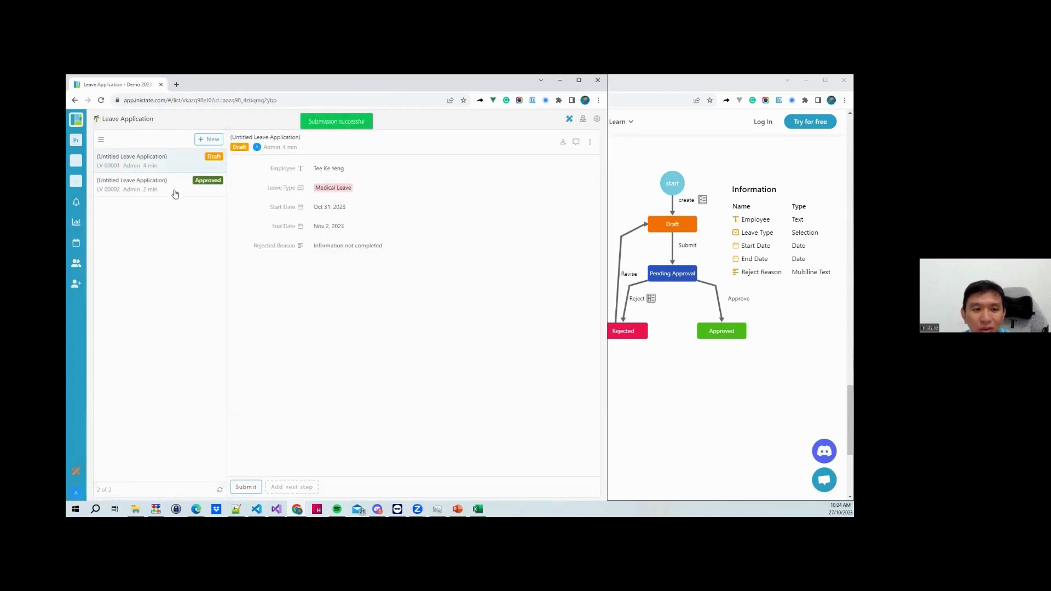
Filter to Rejected status and start the Revise step on the rejected record
click(240, 148)
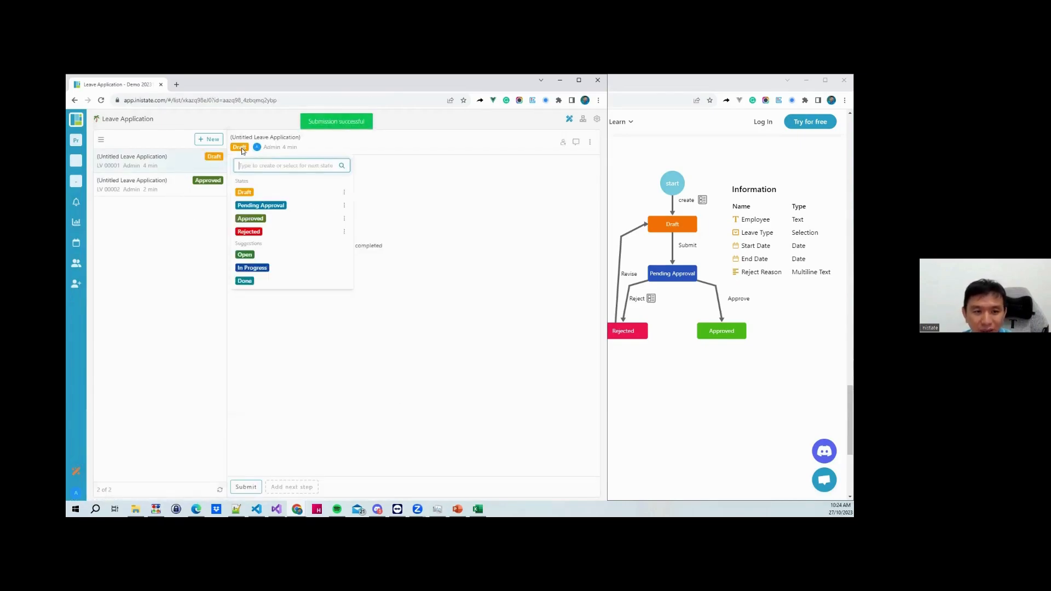
click(256, 232)
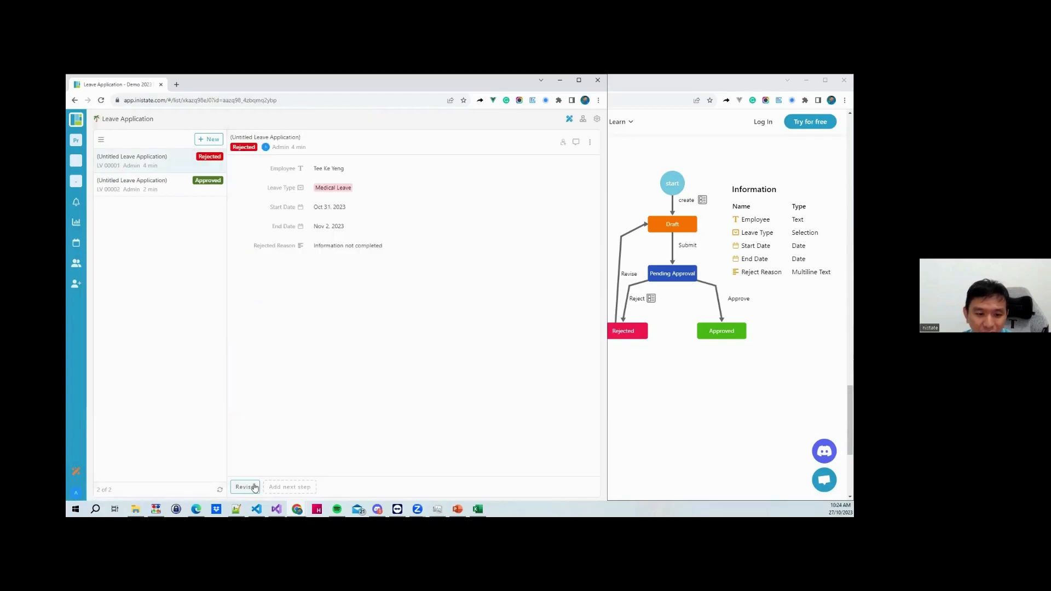
click(247, 486)
Add a 'What Changes' field reading 'Adjusted the date', revise, and start a comment
click(270, 203)
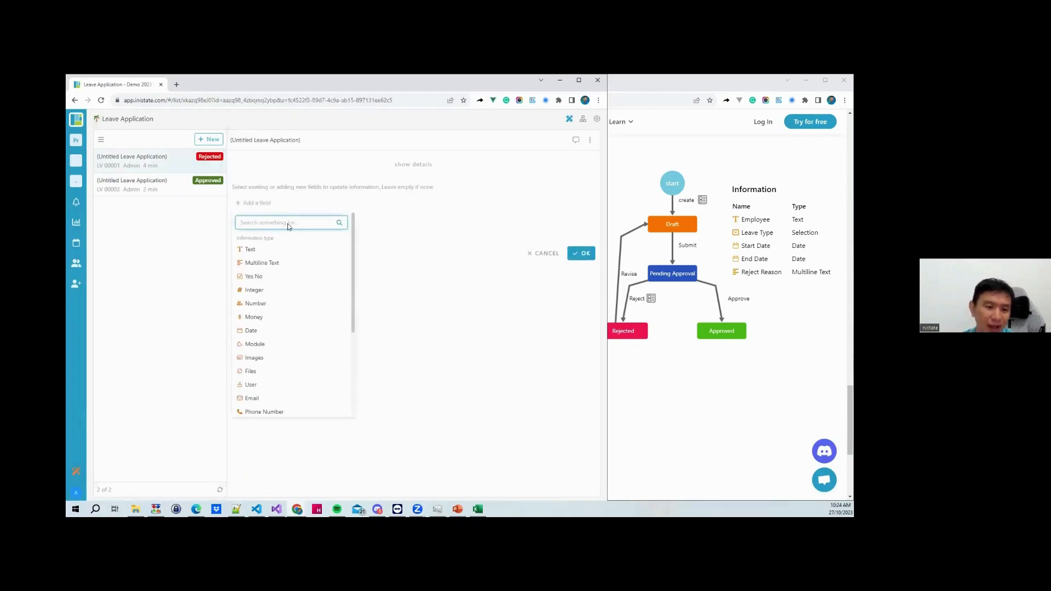
text(What)
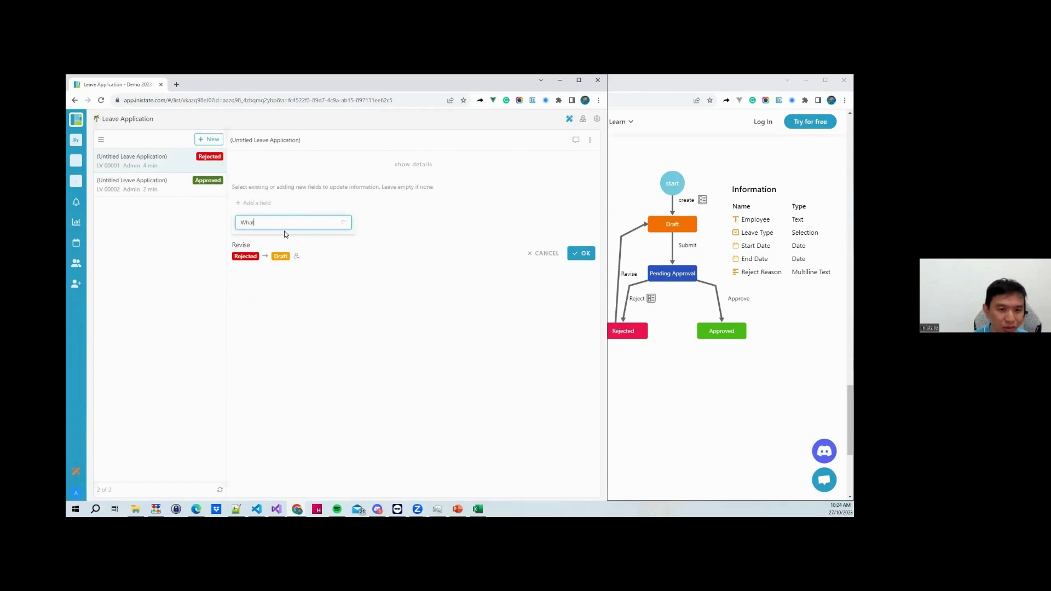
text( c)
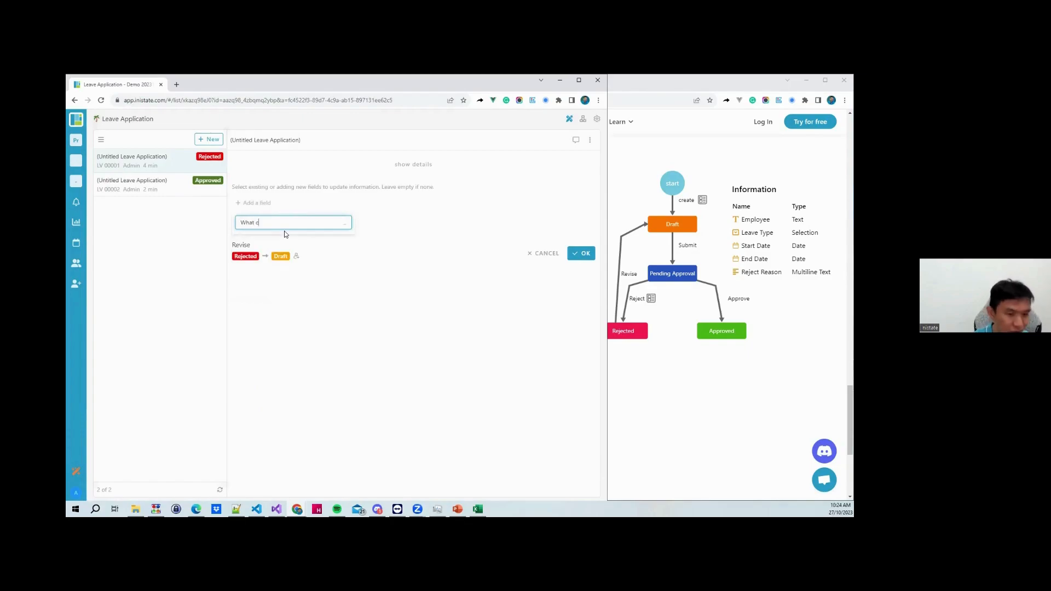
text(hanges)
click(288, 247)
click(374, 196)
text(Adjusted the date)
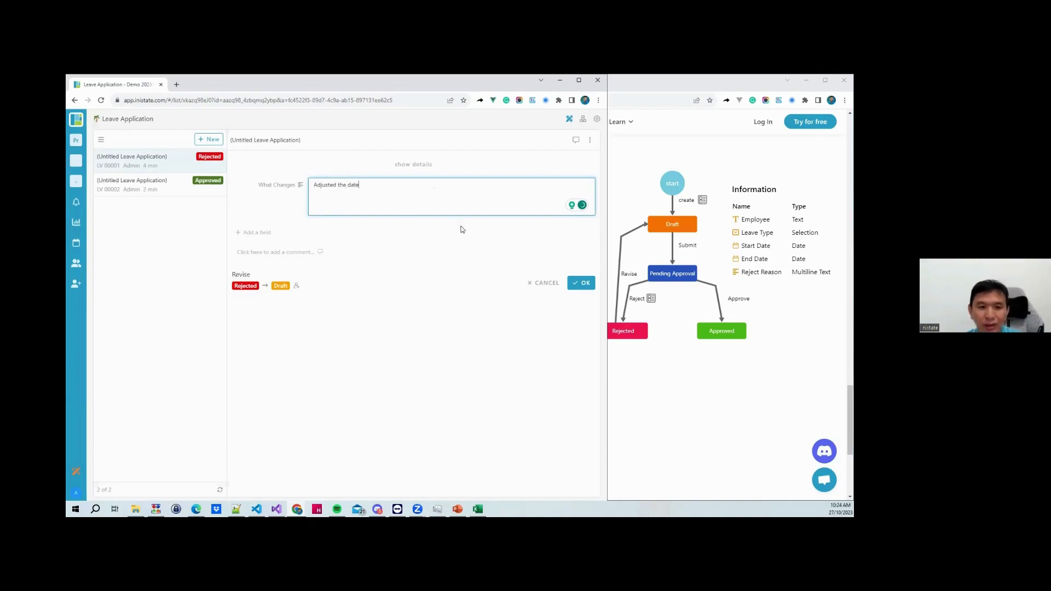
click(577, 284)
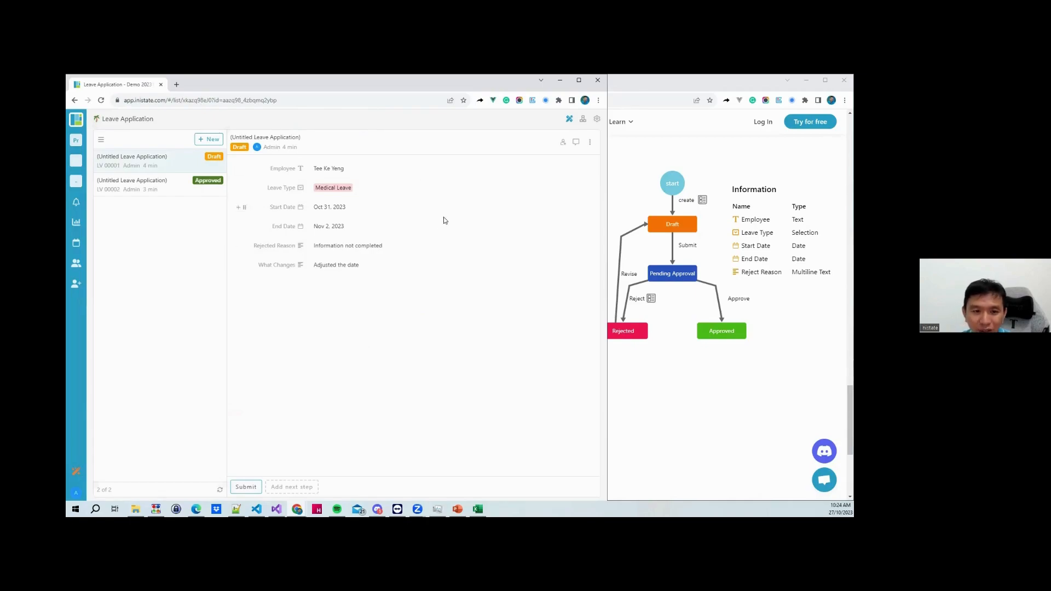
click(576, 142)
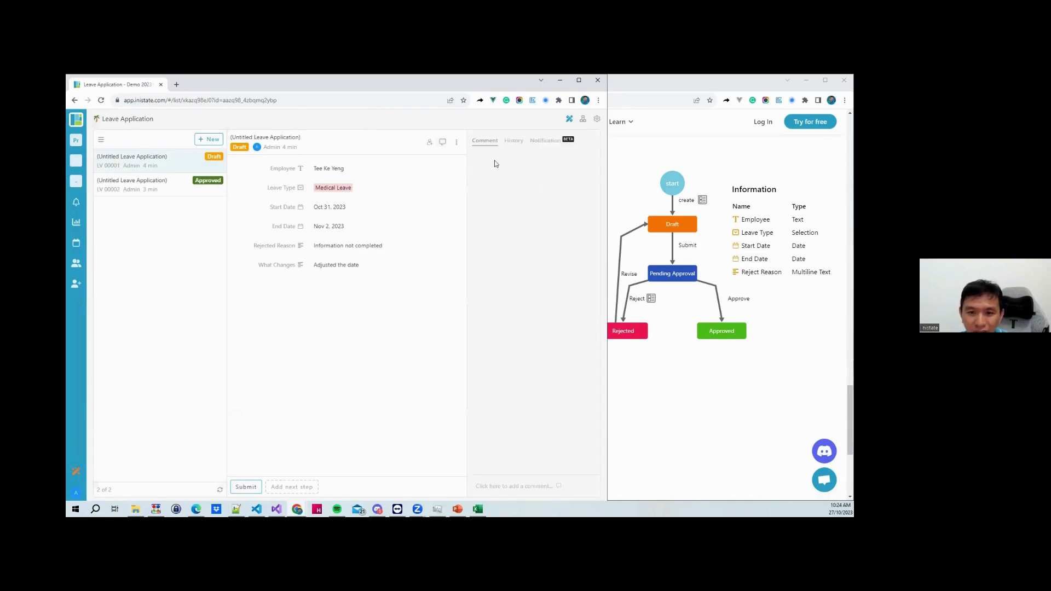
click(493, 487)
Post a comment mentioning the admin that reads 'adjusted, urgent'
text(@)
key(Return)
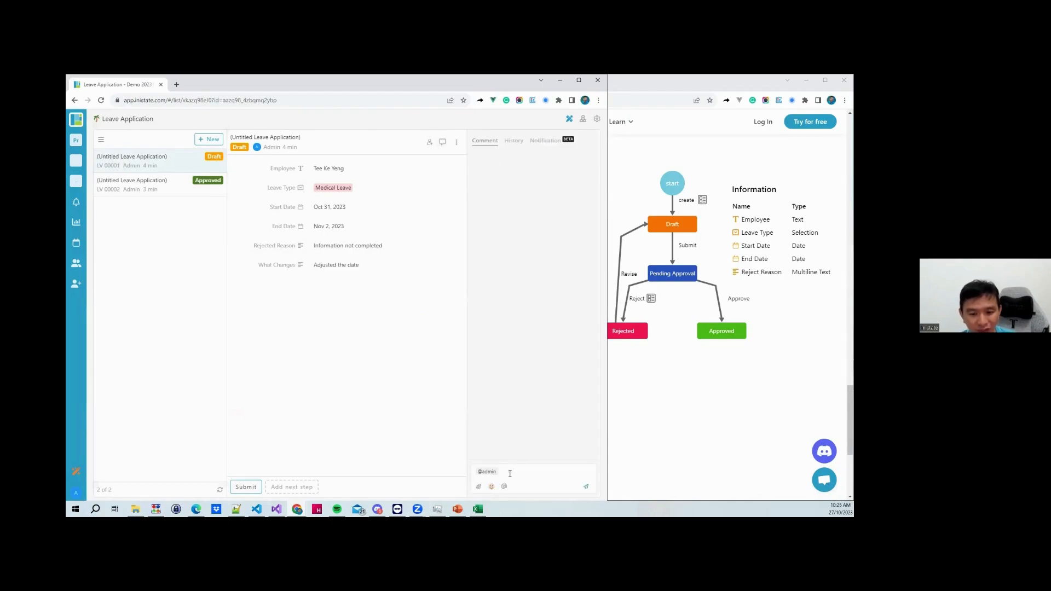
click(587, 487)
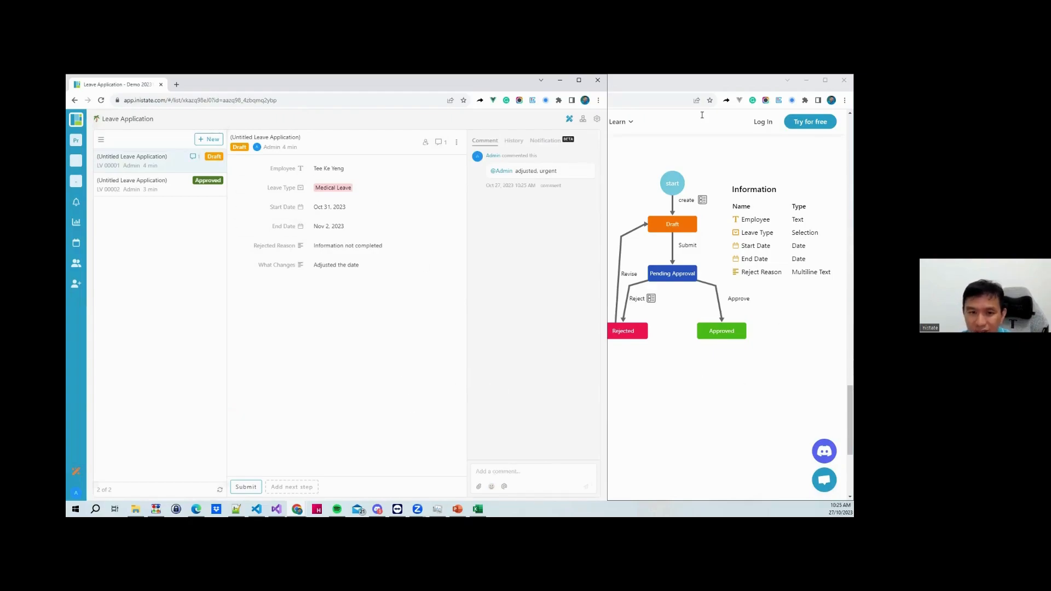
click(583, 120)
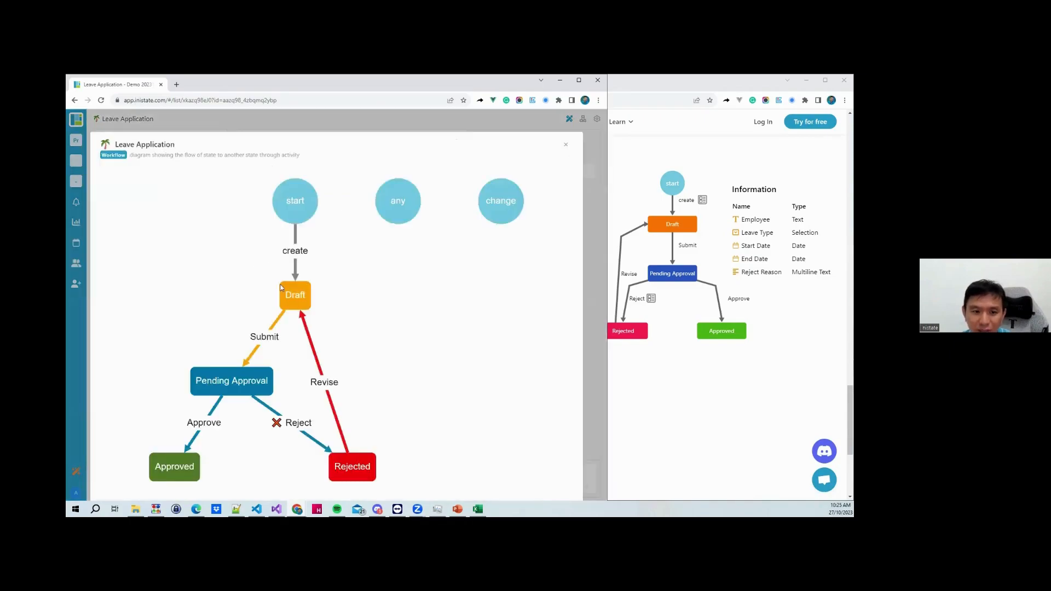
drag(326, 346, 351, 359)
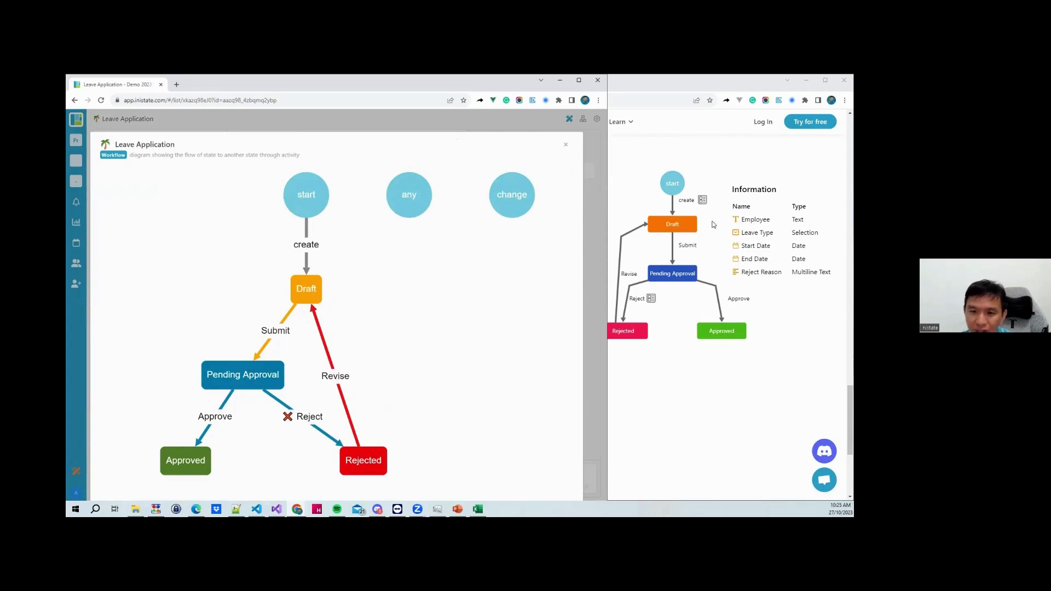
click(565, 144)
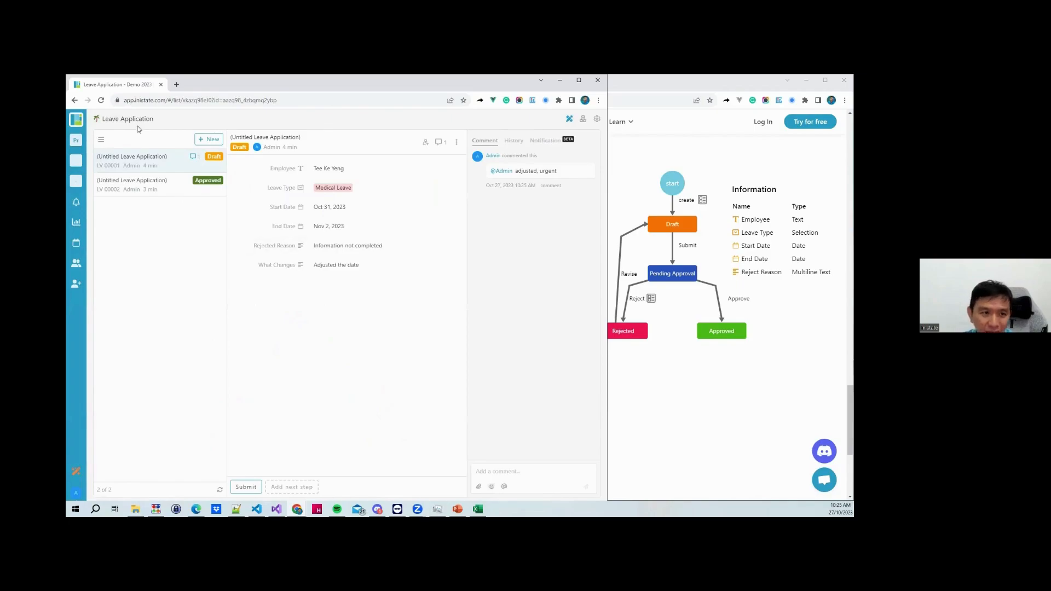
Go to inistate.com and open the Travel Approval Workflow demo from Solution > All Industry
click(176, 84)
text(in)
key(Return)
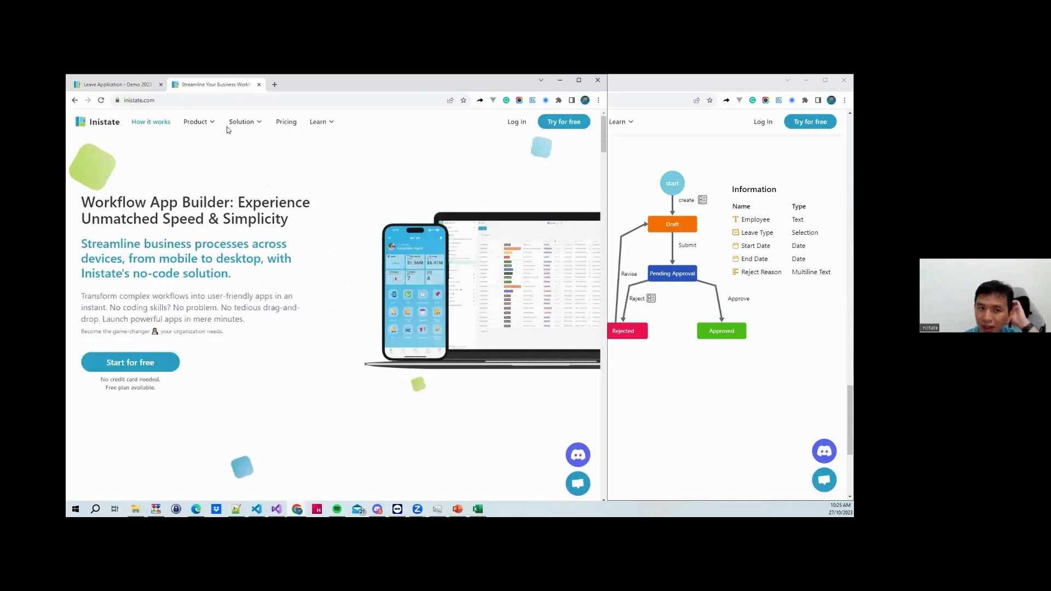
mouse_move(247, 122)
click(231, 151)
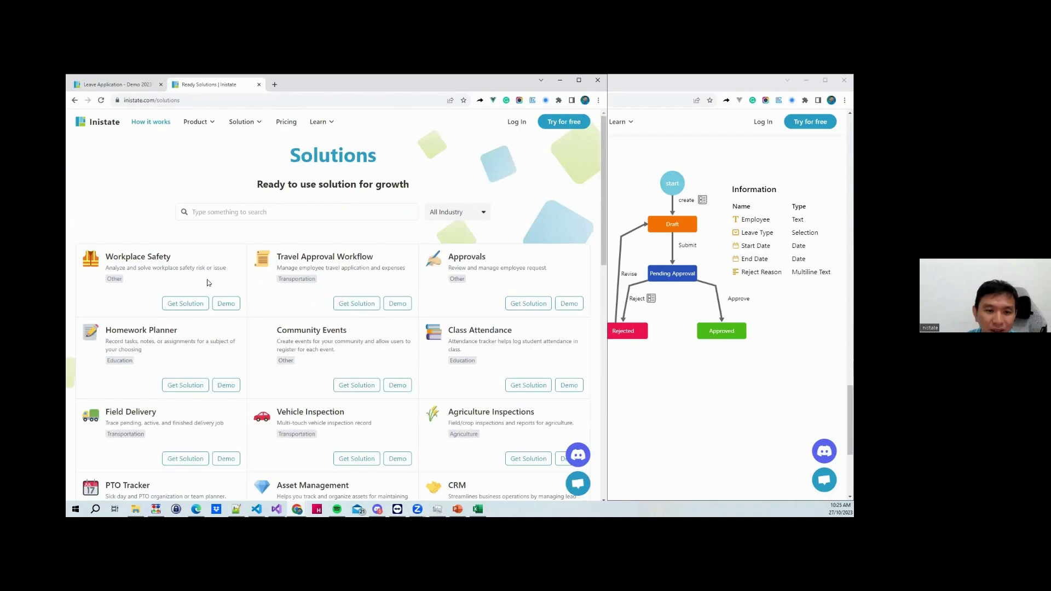
click(393, 305)
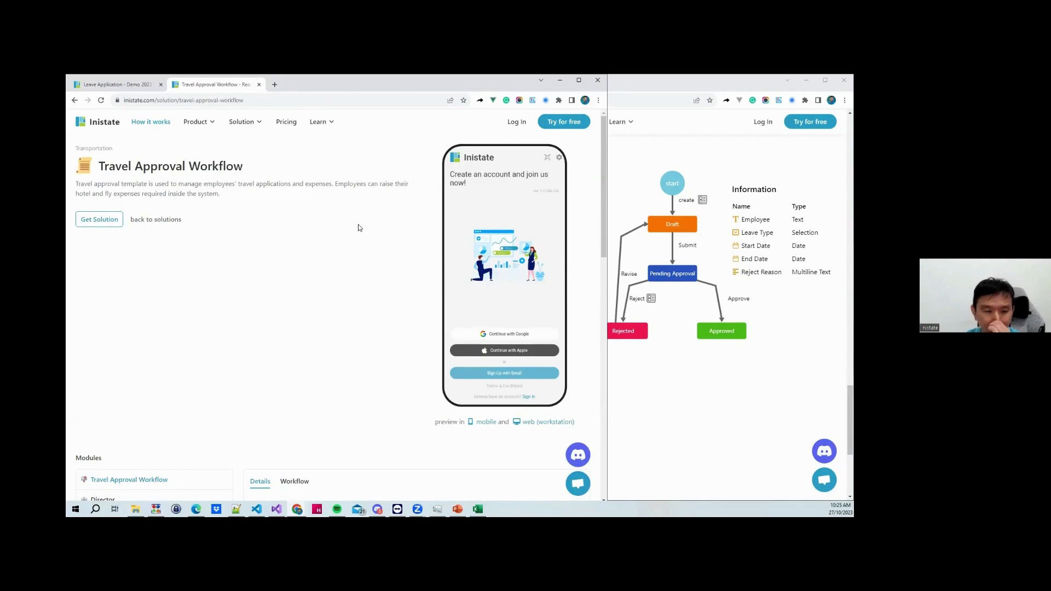
Review the Travel Approval template's fields, states and workflow diagram
scroll(359, 227, down, 5)
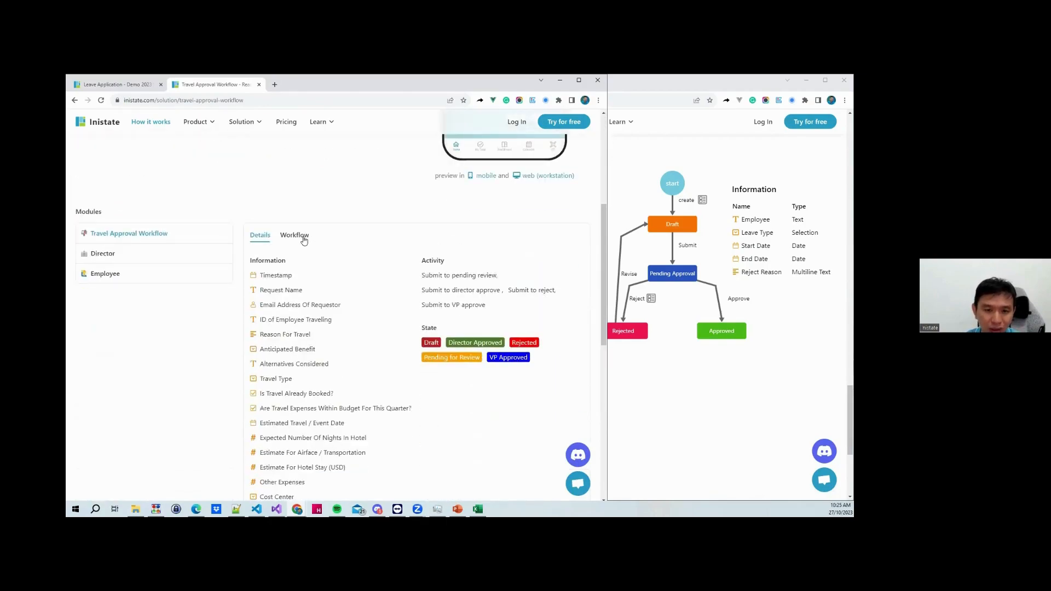
click(304, 240)
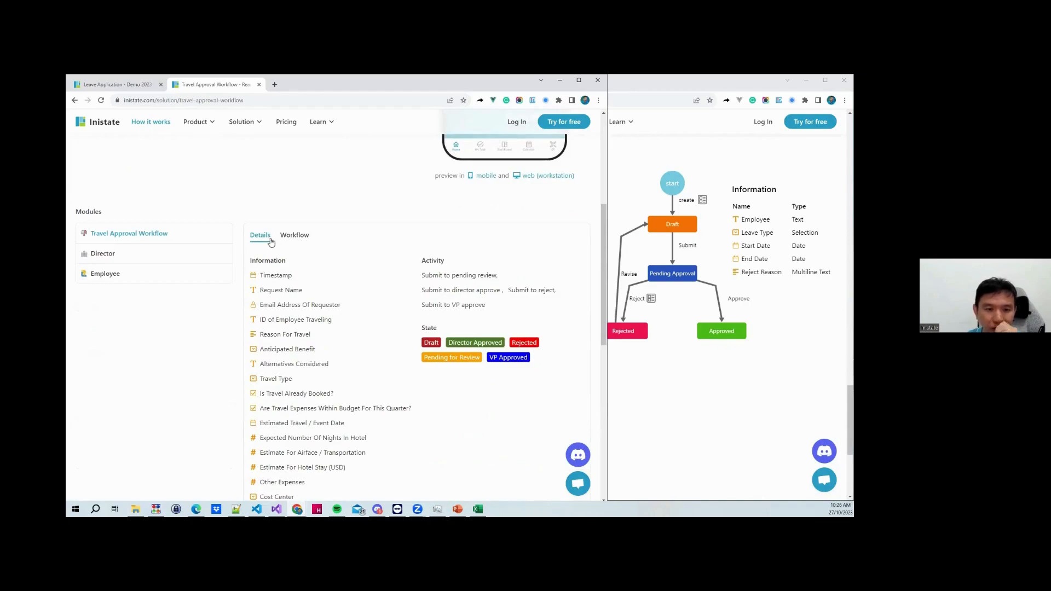
click(265, 240)
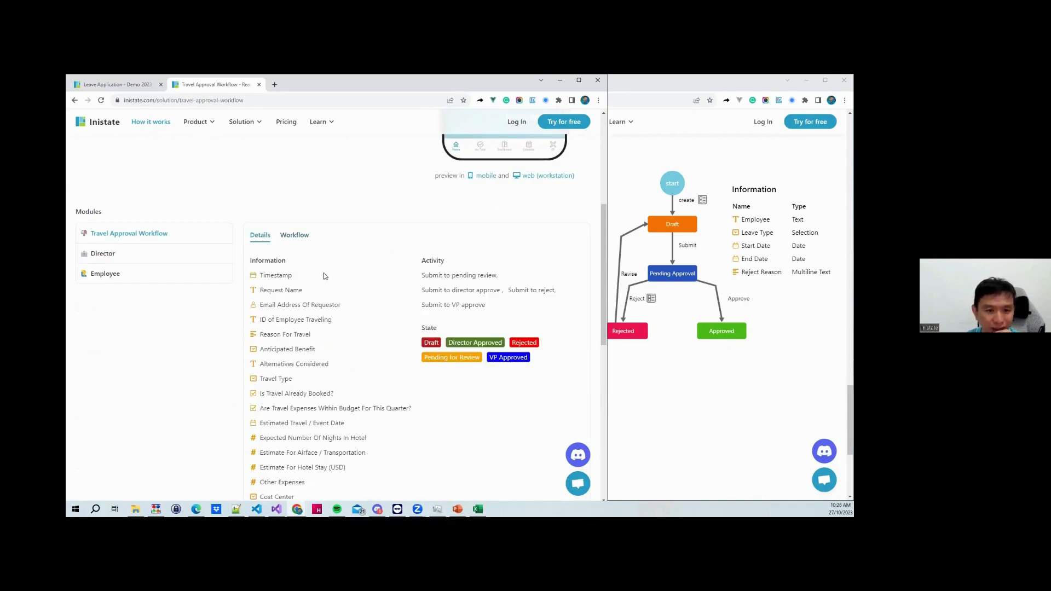
scroll(305, 194, down, 3)
scroll(276, 358, up, 2)
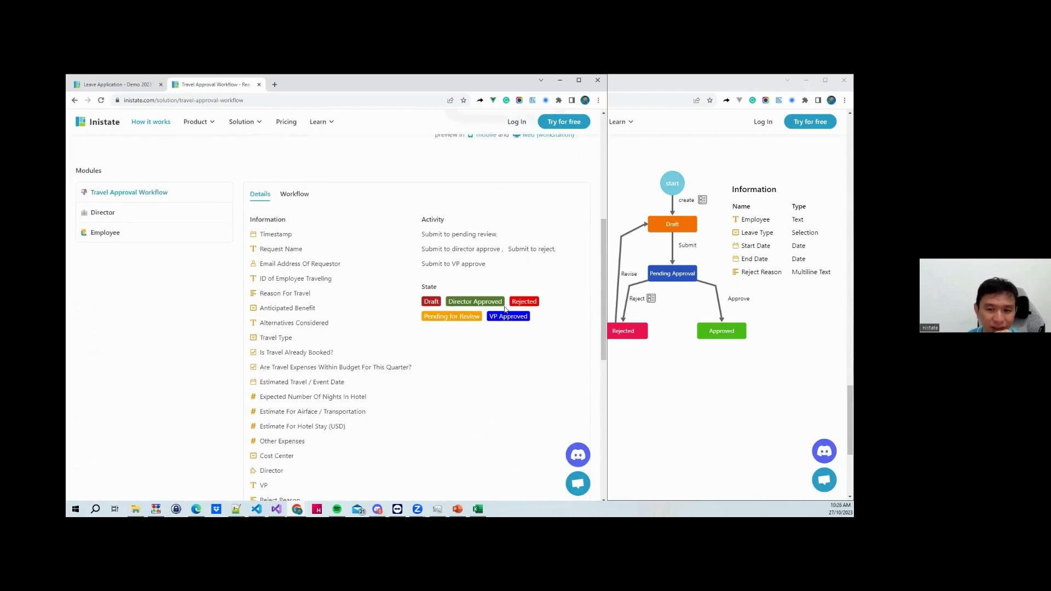
scroll(378, 324, down, 3)
scroll(340, 317, up, 4)
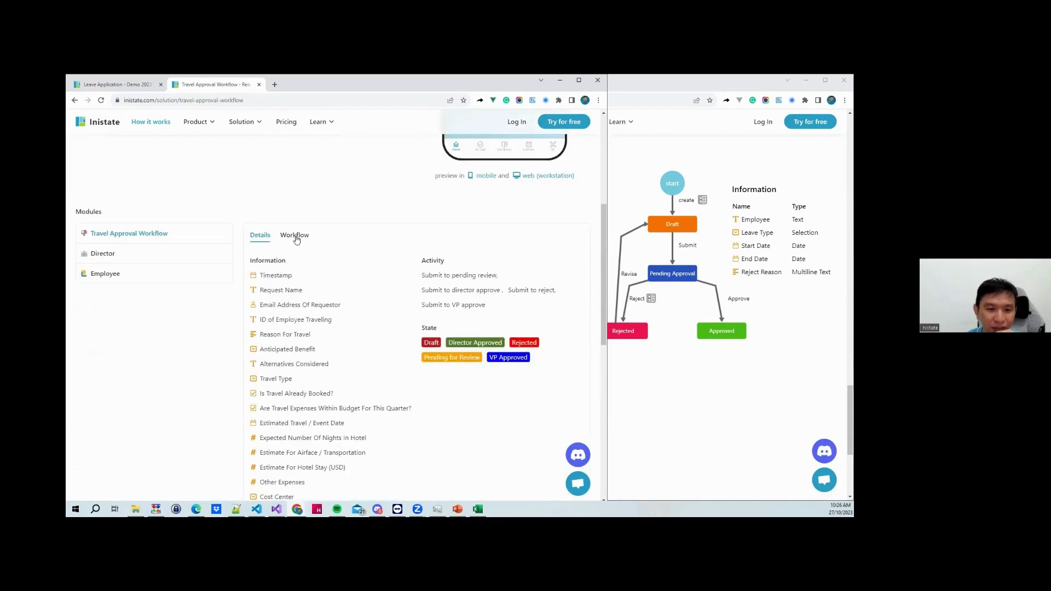
click(296, 235)
scroll(400, 333, up, 3)
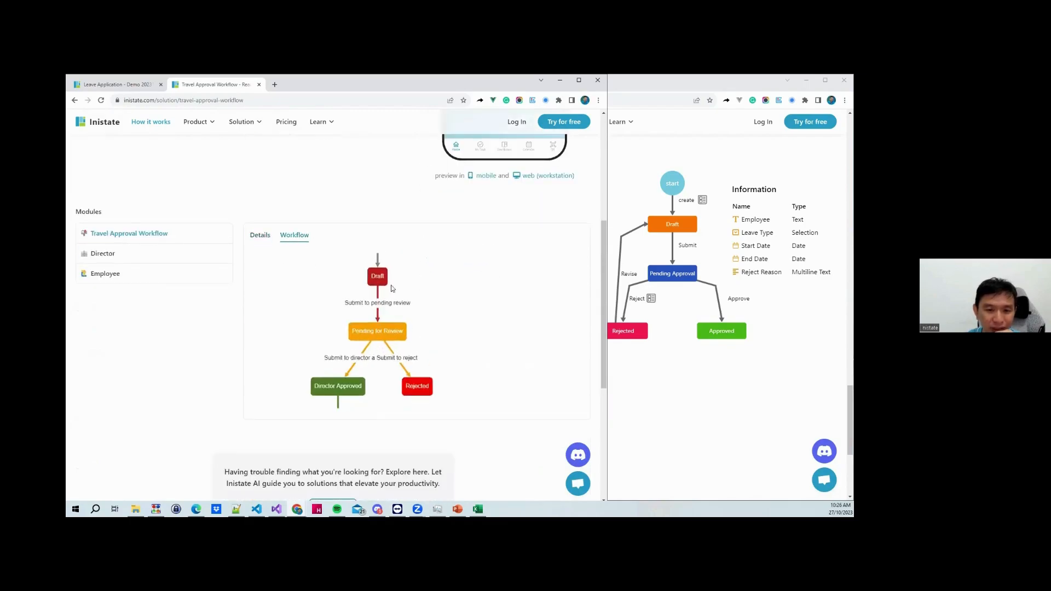
drag(488, 357, 493, 283)
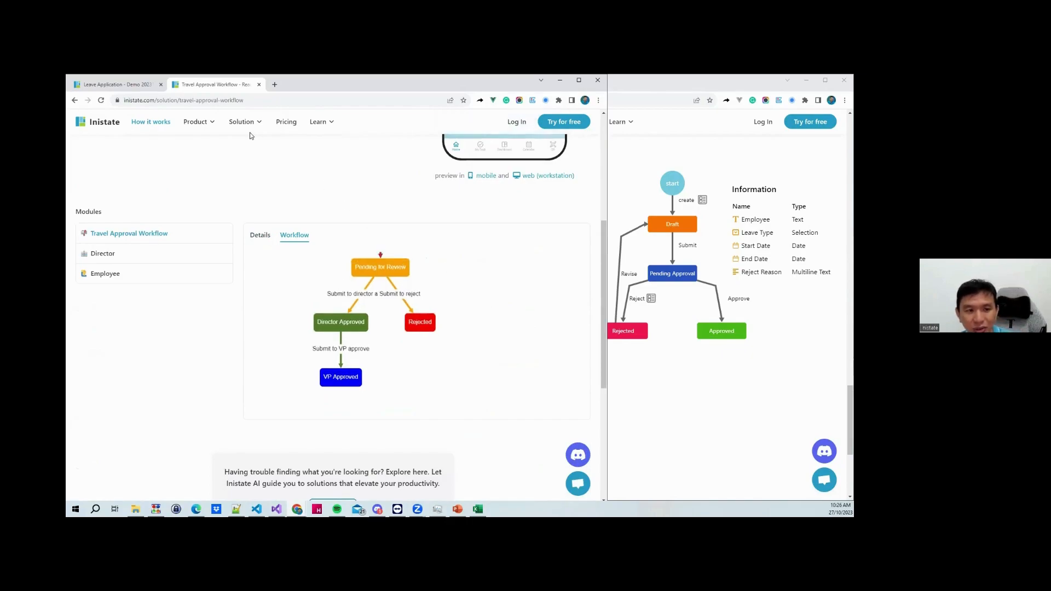
scroll(422, 216, up, 5)
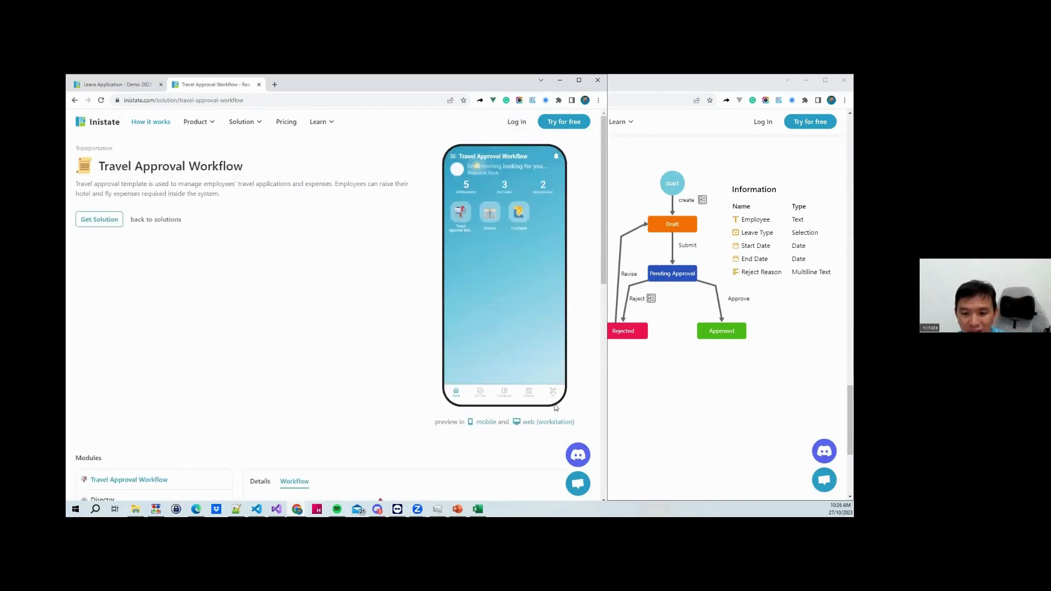
Preview the All Requests list in the phone mockup, then return to the solutions catalogue
click(461, 224)
click(459, 226)
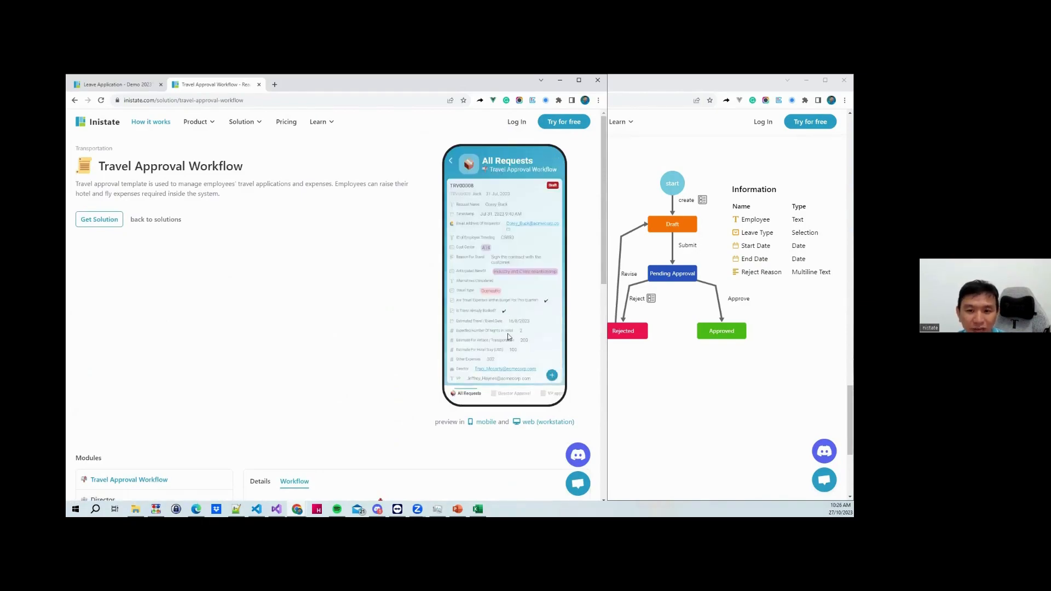
scroll(526, 219, down, 3)
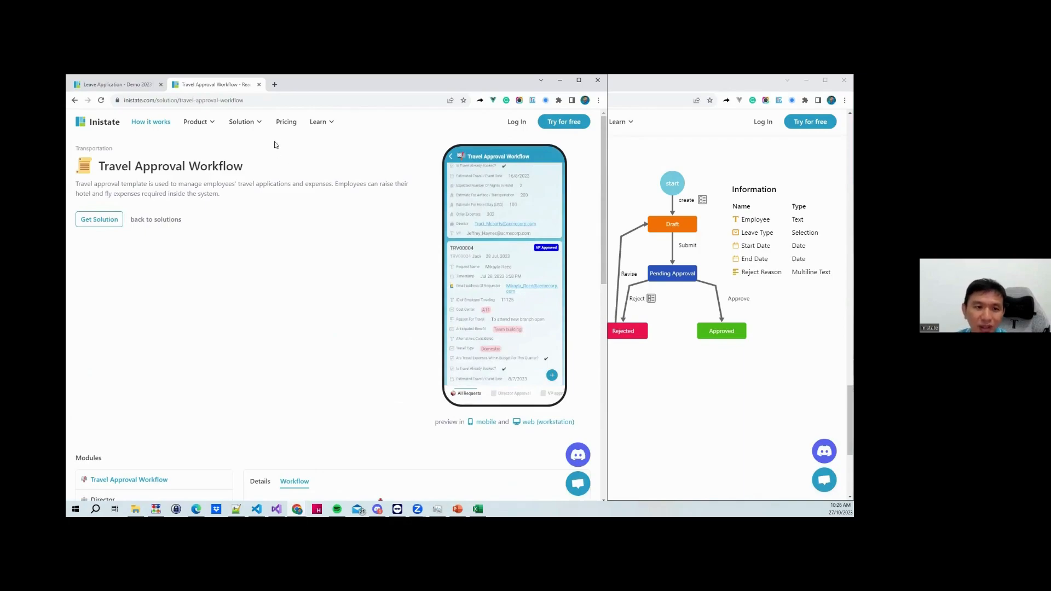
mouse_move(241, 122)
click(230, 154)
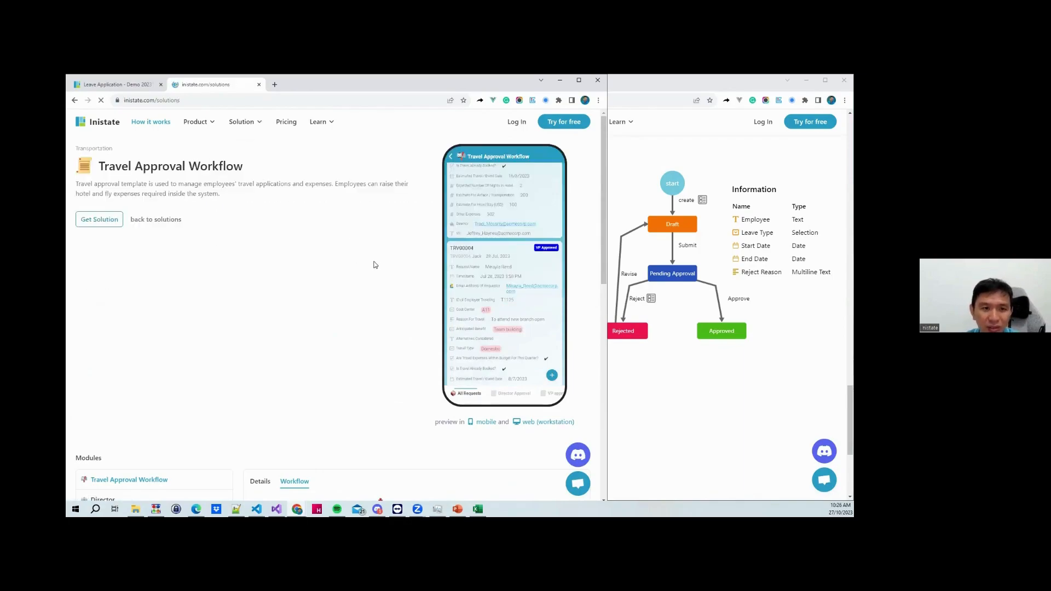
scroll(400, 300, down, 2)
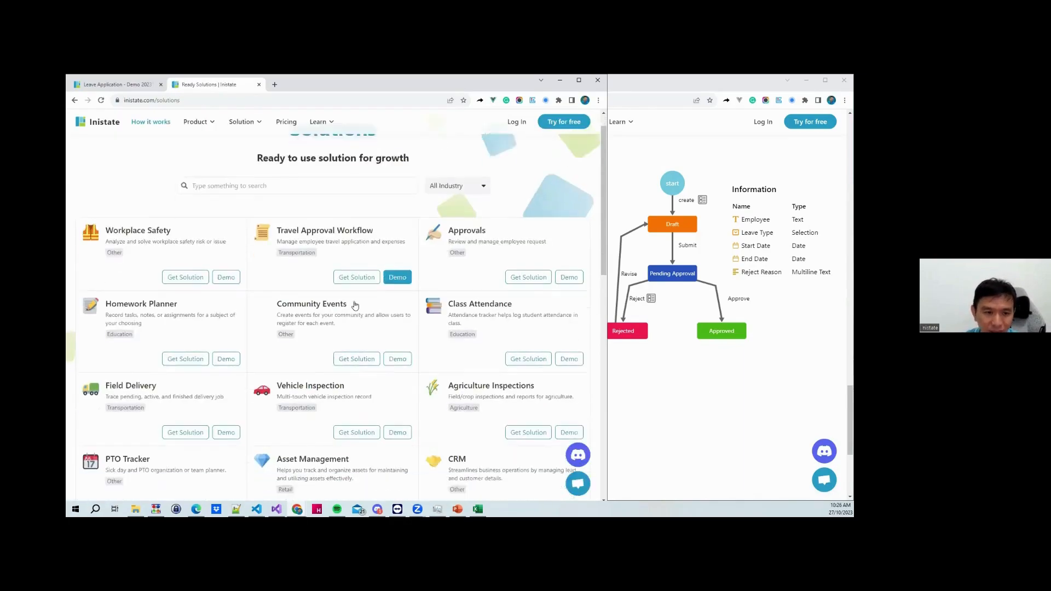
scroll(465, 308, down, 1)
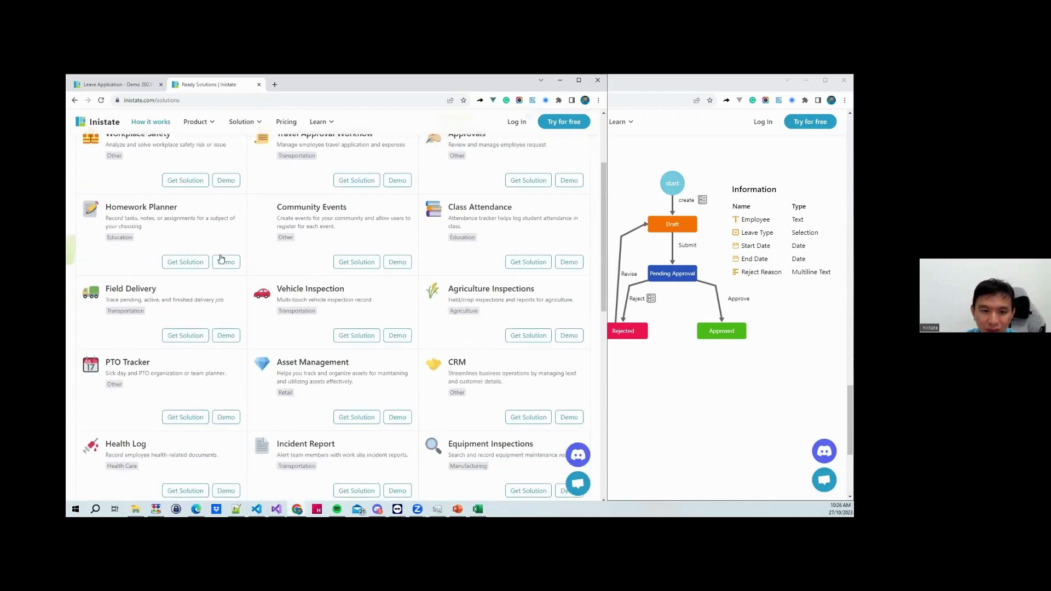
click(392, 332)
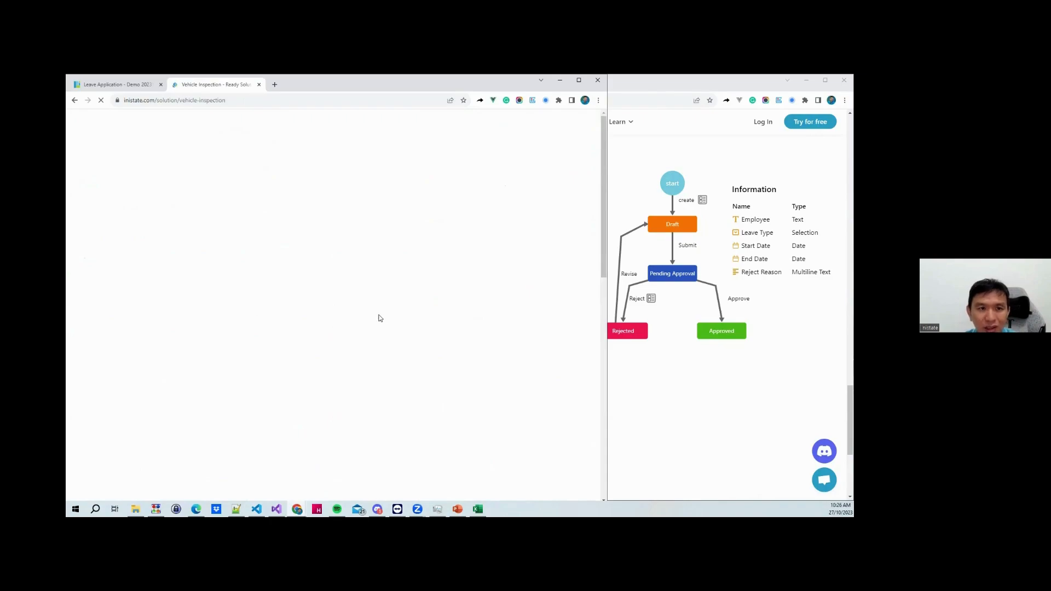
scroll(364, 291, down, 4)
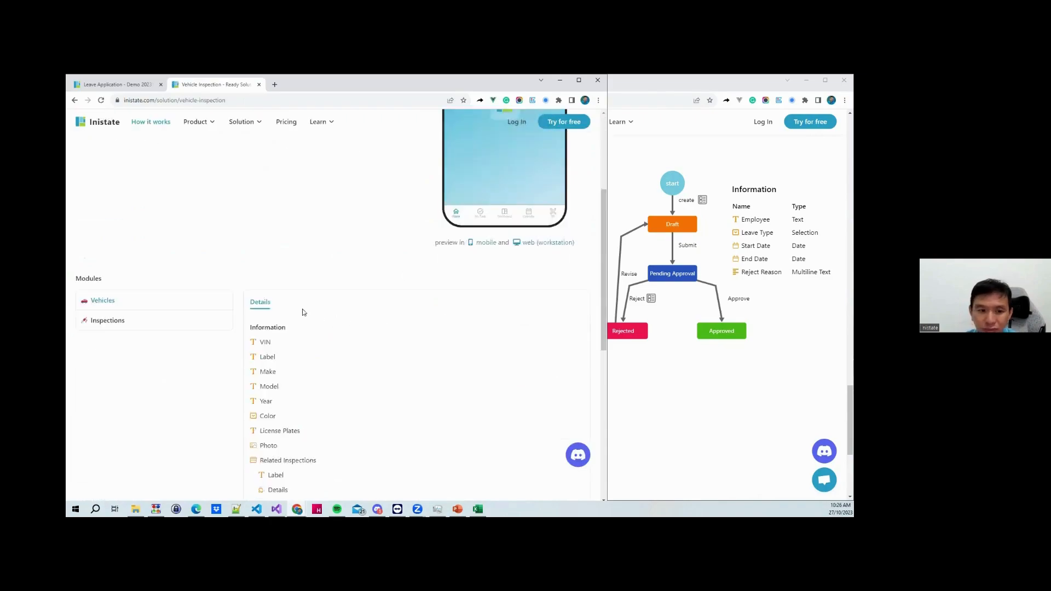
click(75, 100)
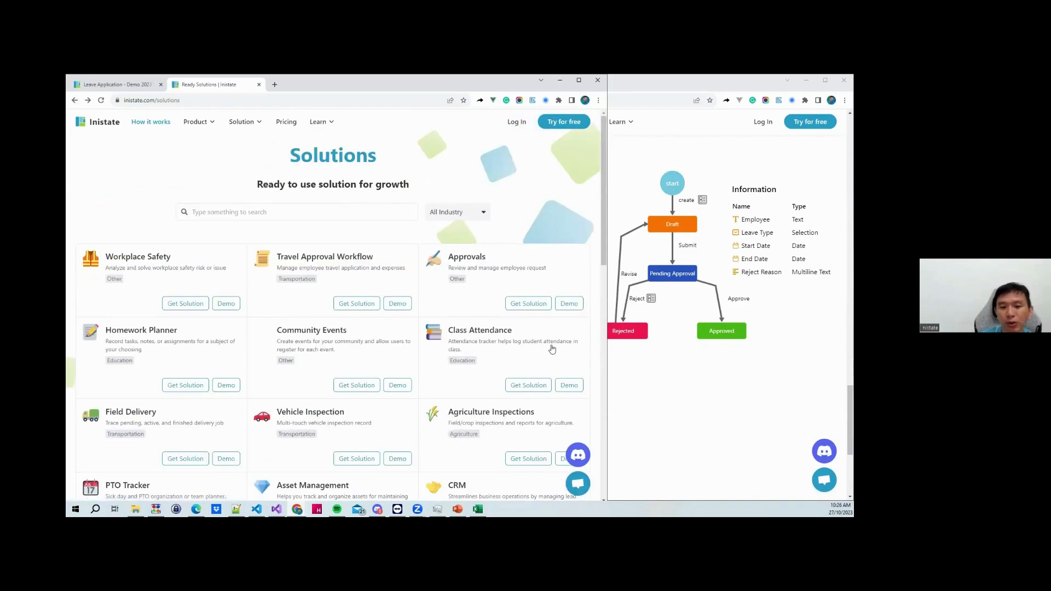
scroll(553, 347, down, 8)
scroll(483, 354, down, 4)
scroll(474, 347, up, 5)
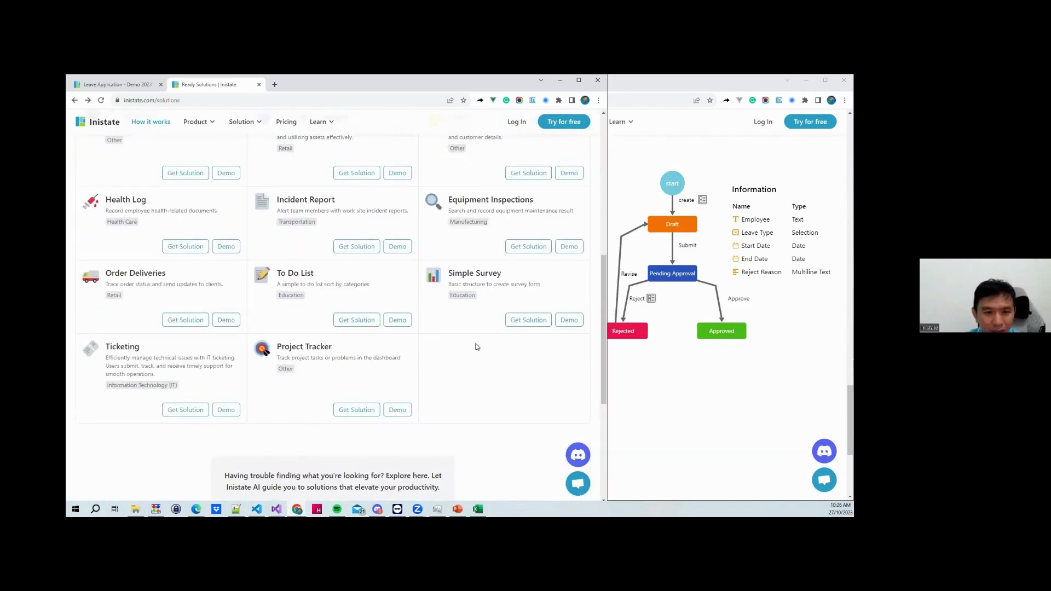
scroll(191, 253, up, 1)
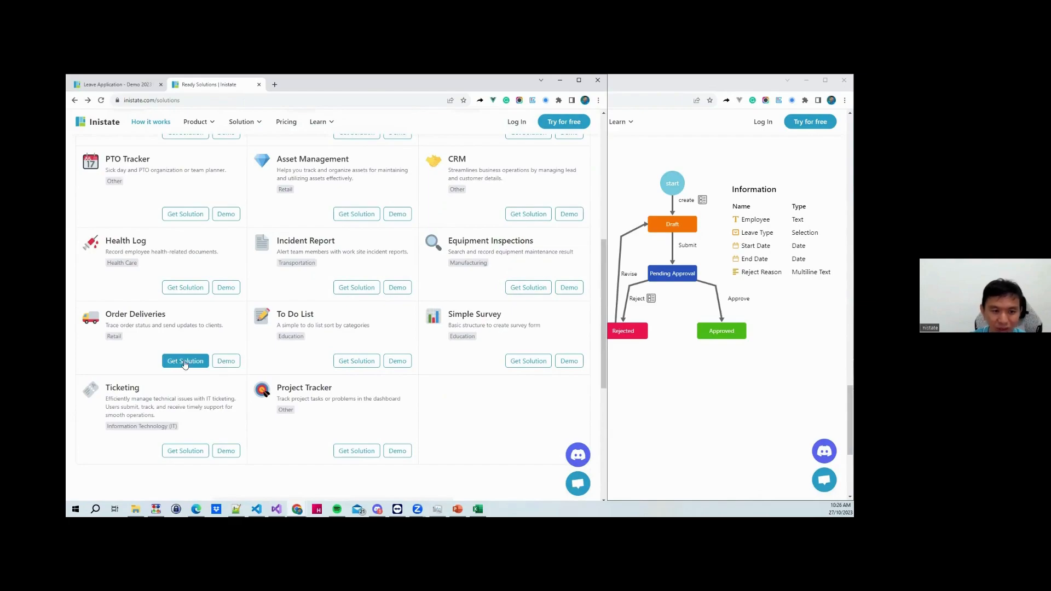
Open the Order Deliveries demo, view its workflow diagram and field details, and widen the second window
click(226, 364)
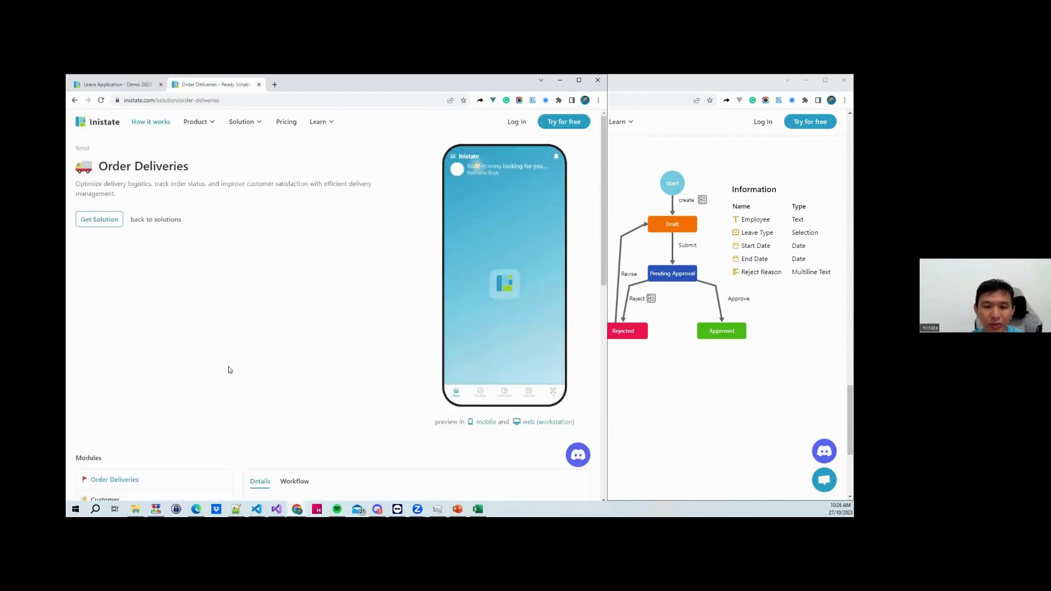
scroll(230, 370, down, 5)
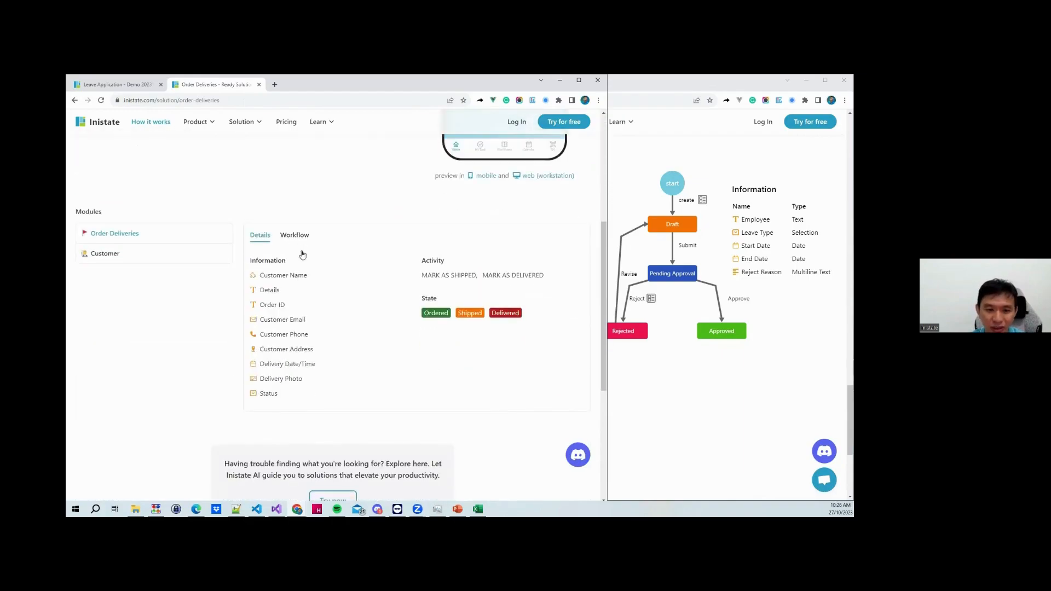
click(294, 235)
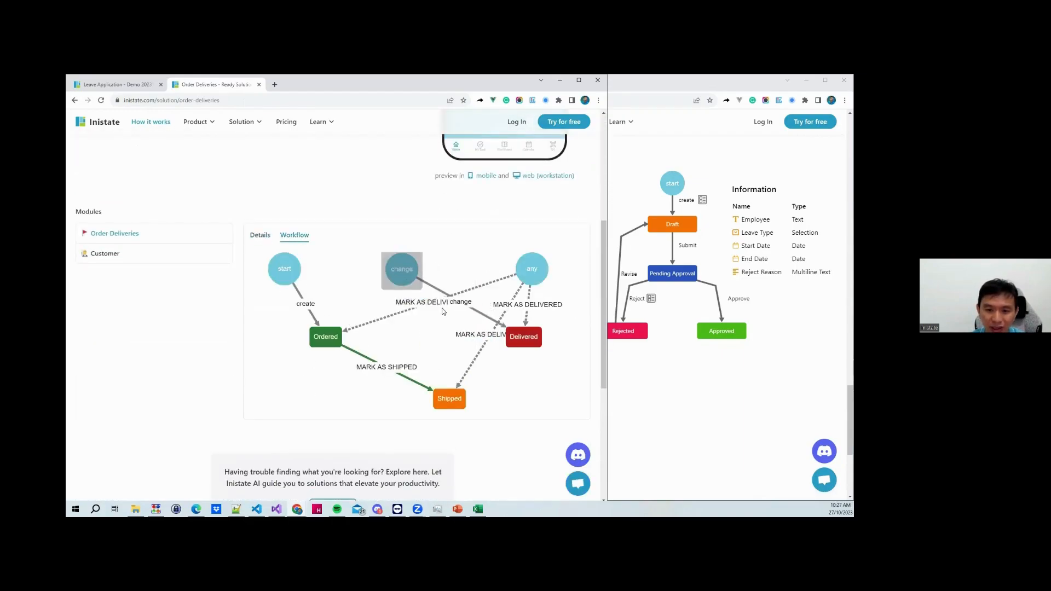
click(263, 244)
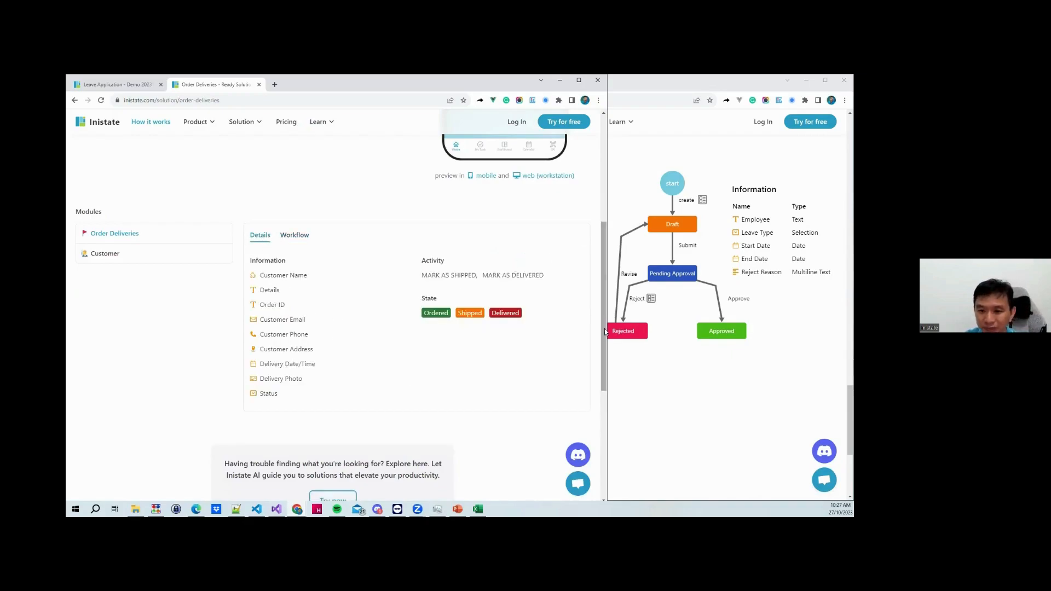
drag(608, 331, 543, 322)
click(290, 227)
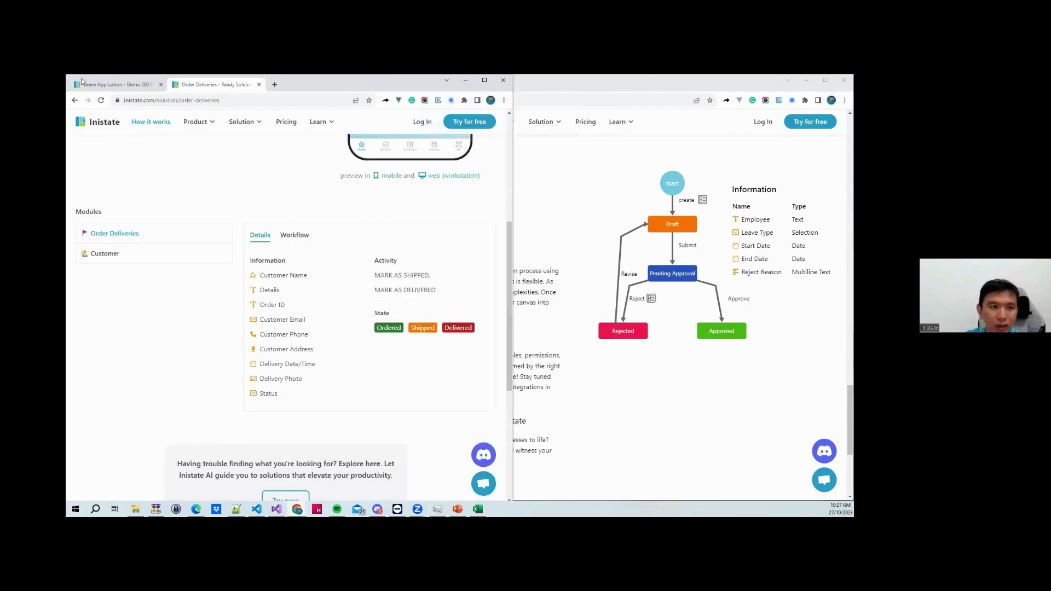
Return to and widen the Leave Application window, then load the app02 workspace in a new tab
key(ctrl+shift+Tab)
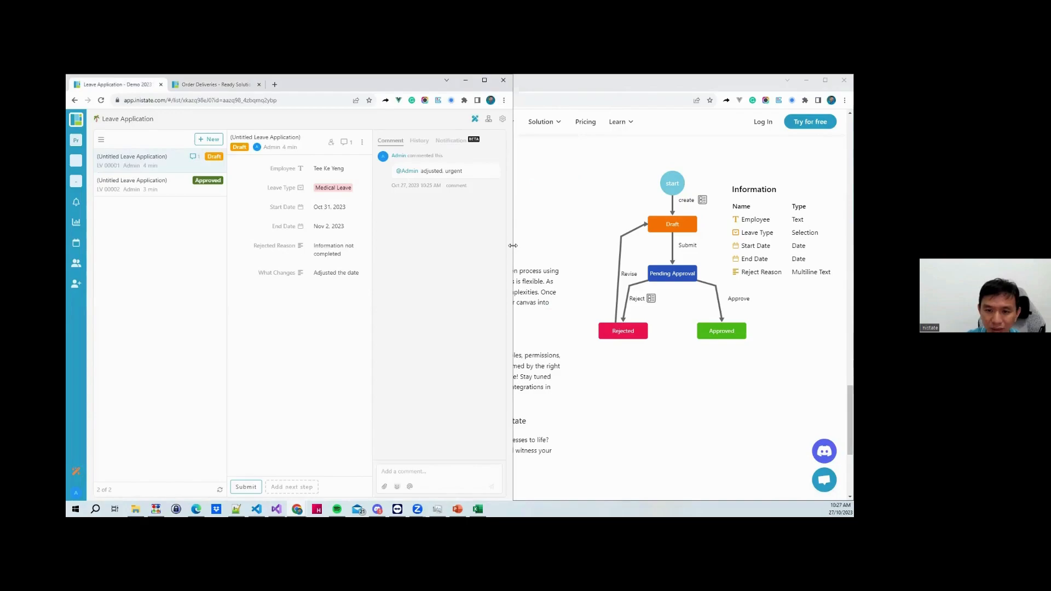
drag(513, 246, 646, 247)
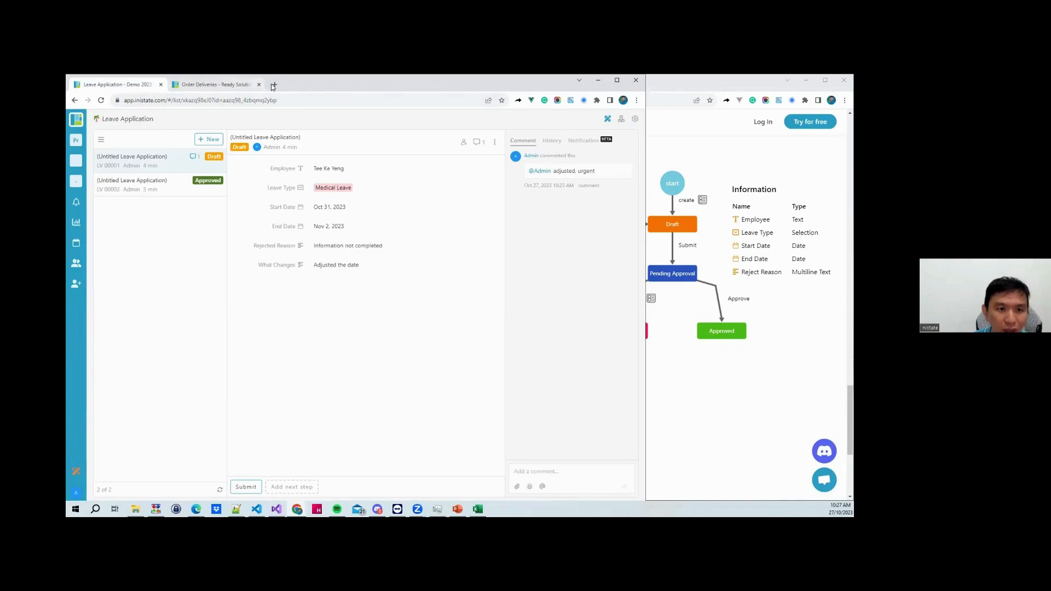
key(ctrl+t)
text(app0)
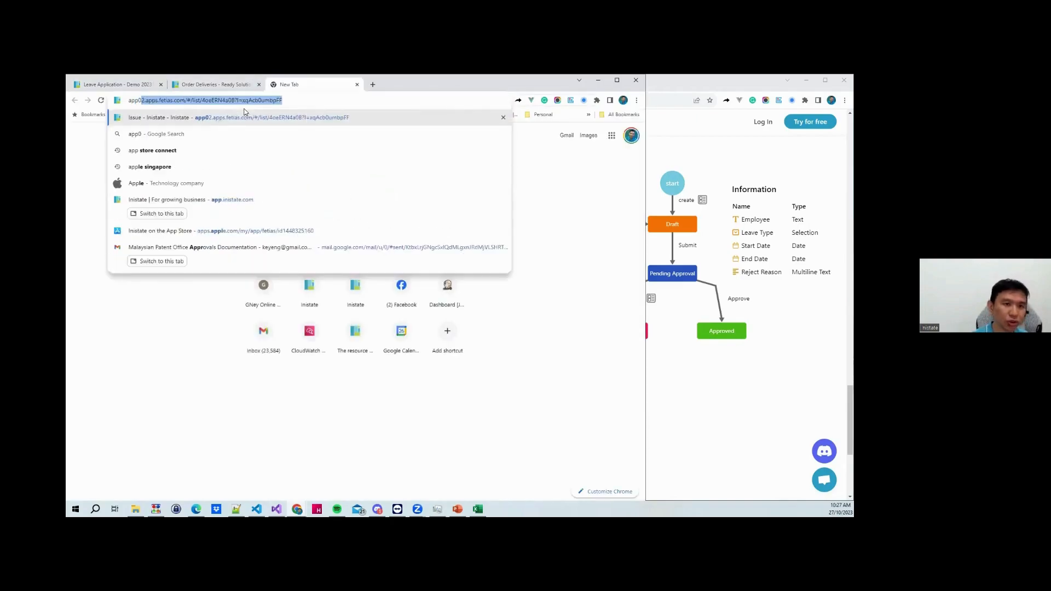
key(Return)
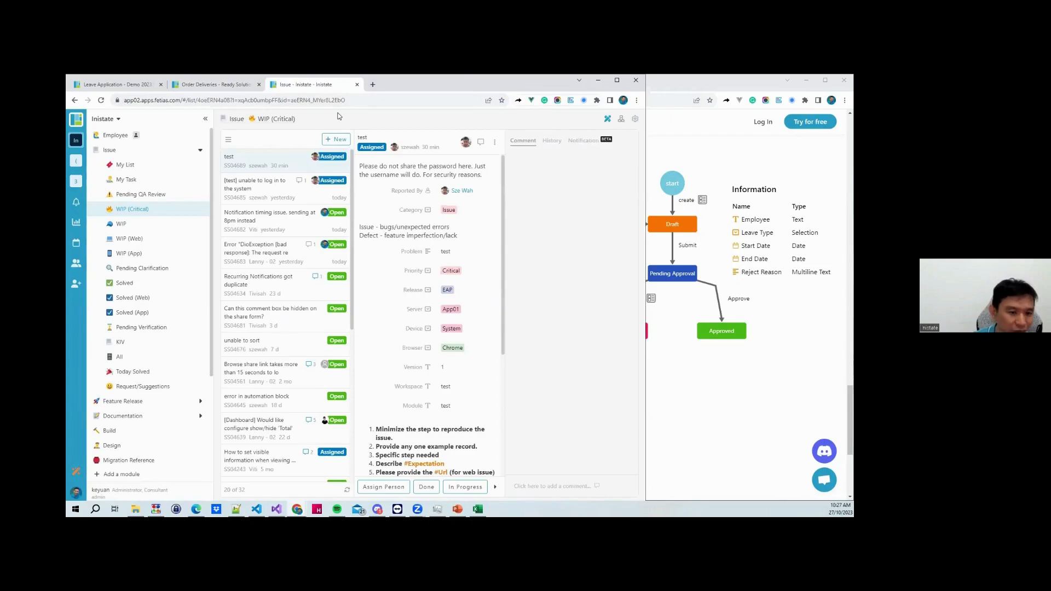
Open the Issue workflow diagram and pan to see its left side
click(622, 121)
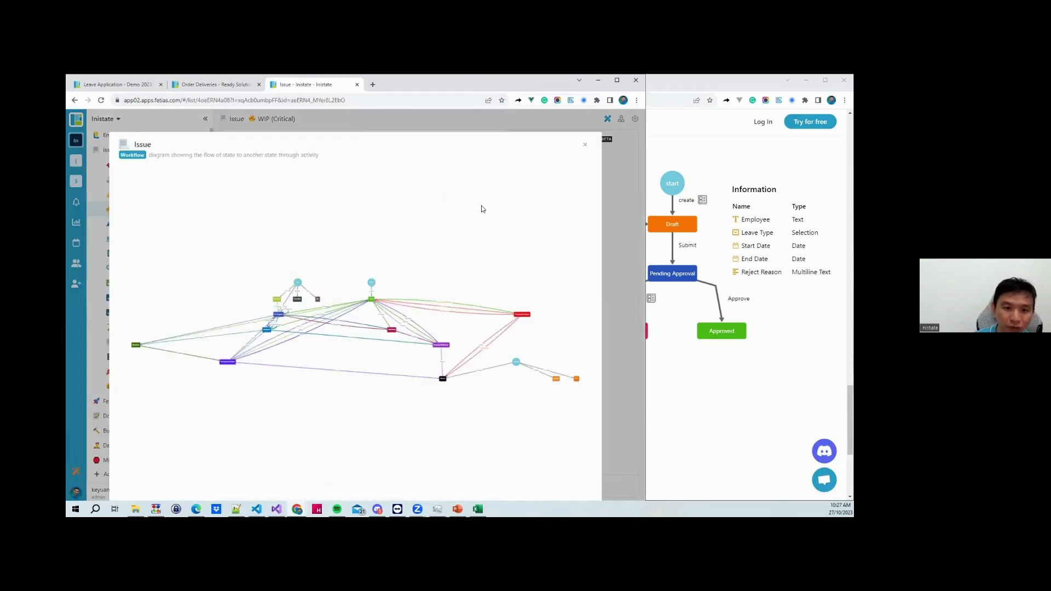
scroll(325, 350, up, 2)
drag(325, 349, 435, 350)
scroll(344, 295, down, 3)
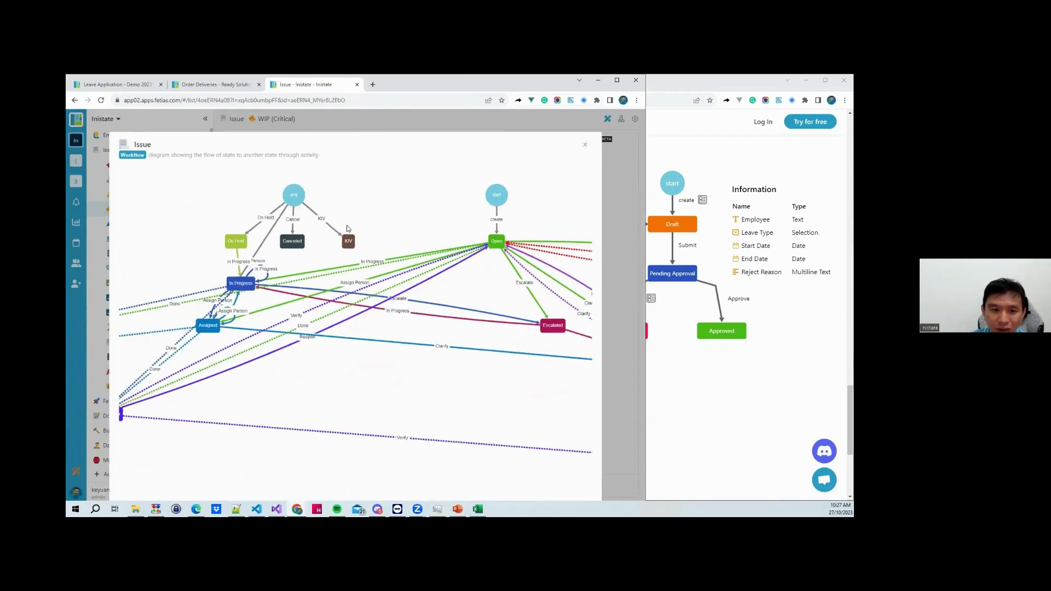
Reposition the In Progress, Resolved, Assigned and Pending Verification nodes
mouse_move(241, 283)
mouse_down()
mouse_move(319, 300)
mouse_move(223, 279)
mouse_up()
drag(152, 276, 171, 268)
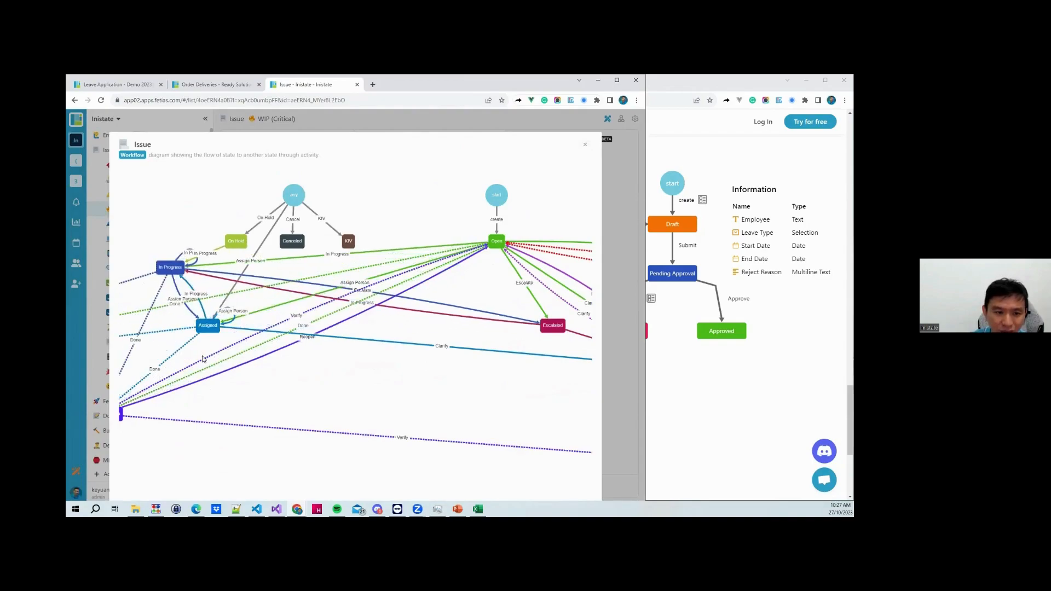
scroll(266, 383, down, 4)
drag(268, 384, 385, 367)
drag(124, 354, 259, 340)
drag(349, 332, 344, 450)
drag(282, 386, 270, 426)
Gather Open, Escalated, Pending Clarification, Closed, Pending QA Review, change and the end node into the main cluster
drag(525, 372, 442, 354)
drag(444, 261, 318, 345)
drag(475, 314, 329, 287)
drag(431, 372, 368, 339)
drag(499, 307, 327, 347)
drag(507, 363, 276, 402)
drag(457, 416, 312, 425)
drag(501, 261, 210, 445)
drag(488, 344, 269, 374)
drag(564, 378, 322, 420)
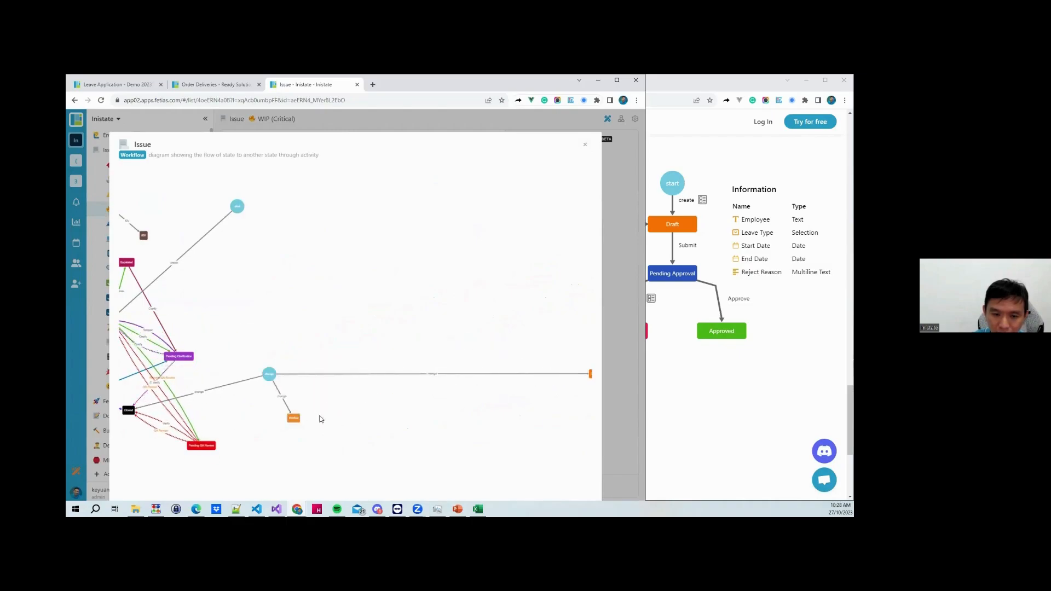
drag(590, 376, 335, 416)
Place the start node just above Open and move Escalated to the right
drag(320, 352, 593, 313)
scroll(380, 245, up, 11)
drag(378, 235, 388, 374)
drag(347, 261, 415, 175)
drag(399, 289, 304, 160)
drag(521, 232, 301, 403)
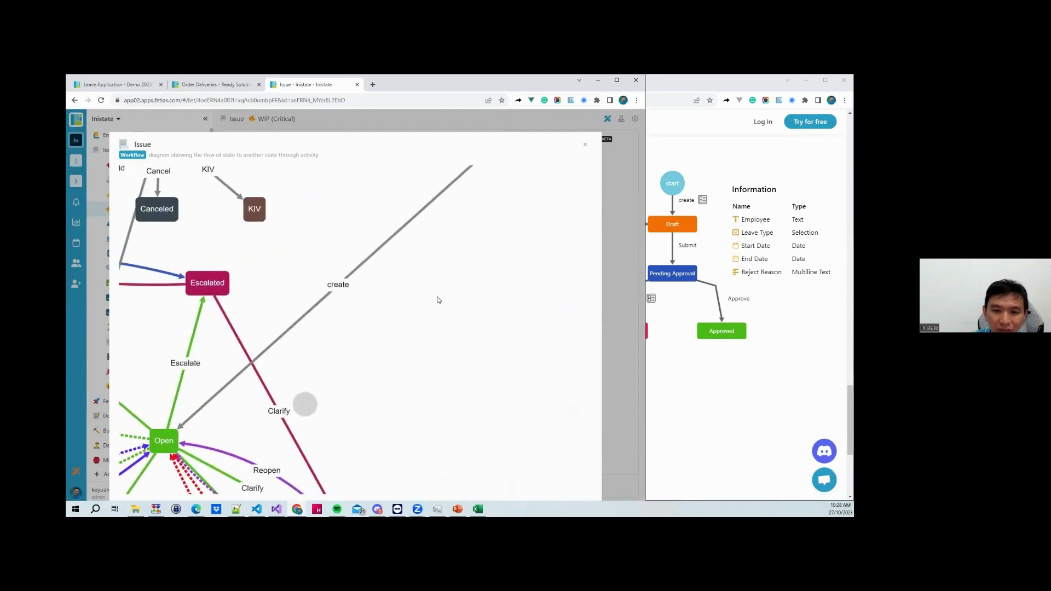
scroll(431, 263, down, 3)
drag(468, 182, 245, 316)
drag(290, 279, 367, 283)
drag(256, 314, 266, 313)
Fine-tune the start, In Progress and Resolved node positions while checking the whole layout
drag(260, 379, 359, 267)
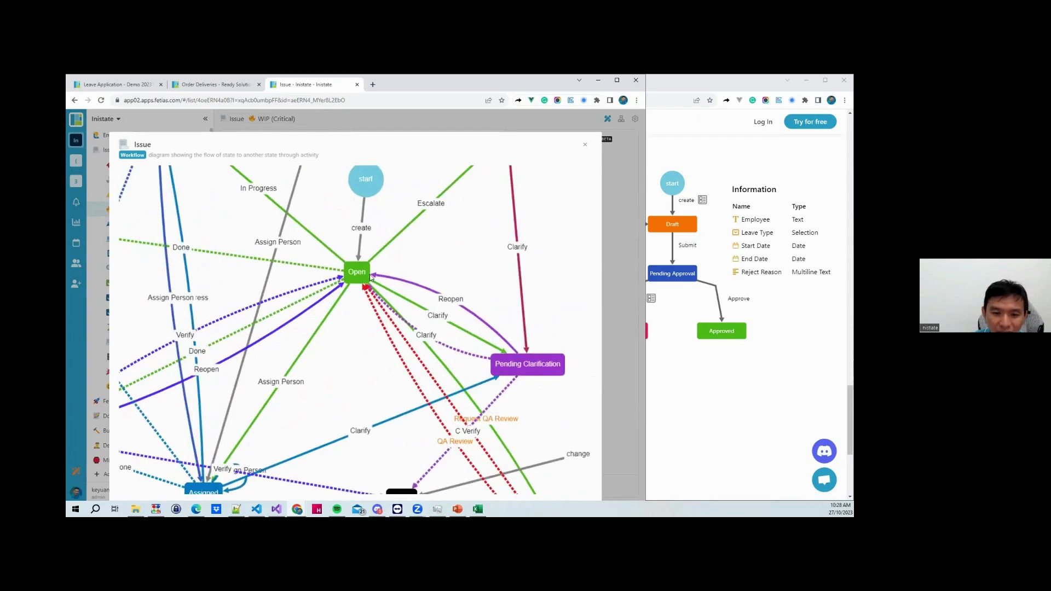
scroll(408, 284, down, 3)
scroll(415, 285, down, 2)
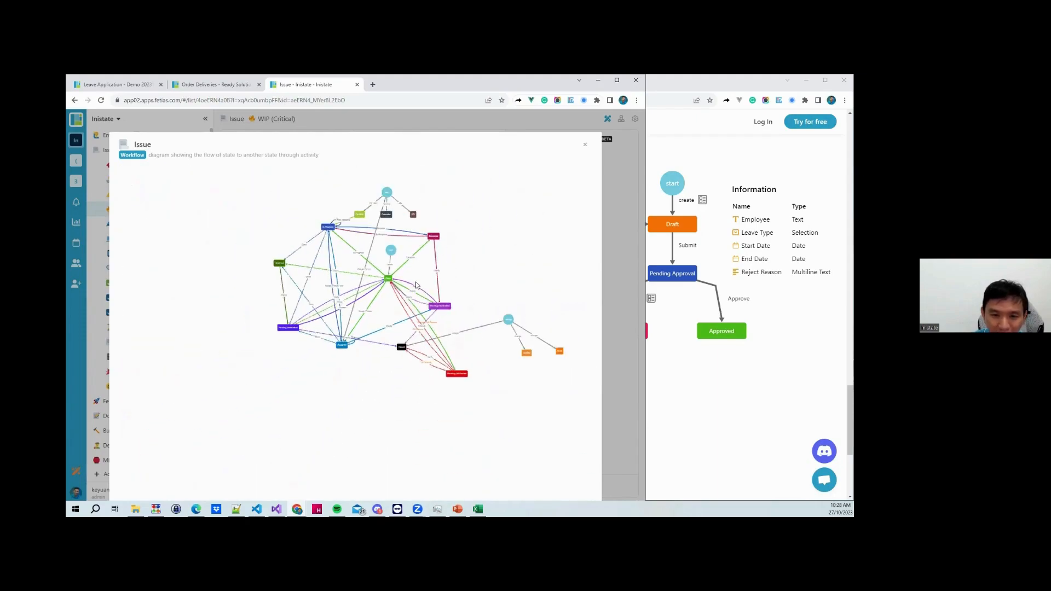
scroll(416, 285, up, 3)
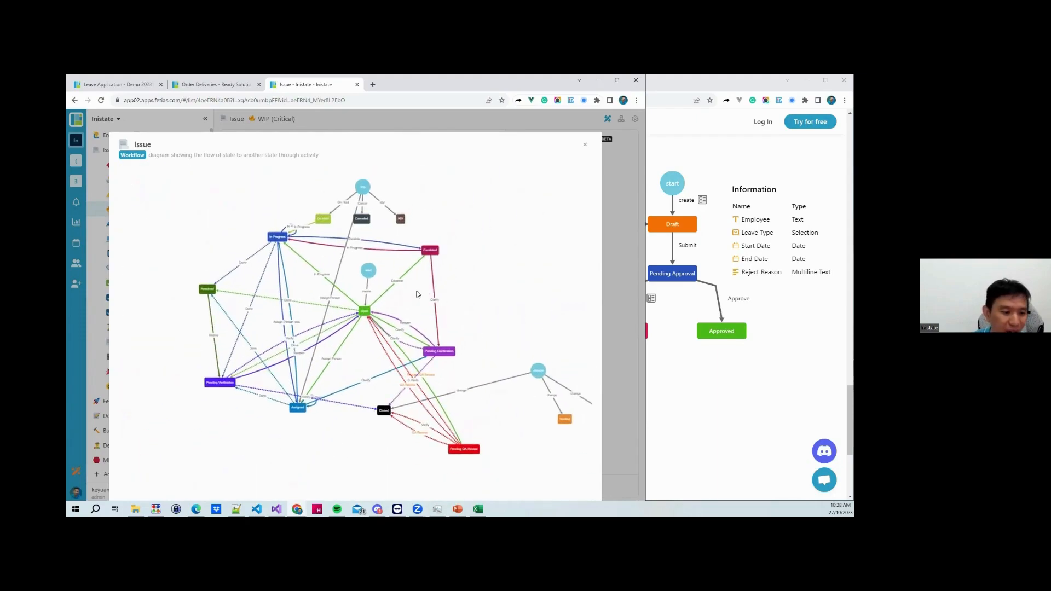
scroll(403, 323, up, 2)
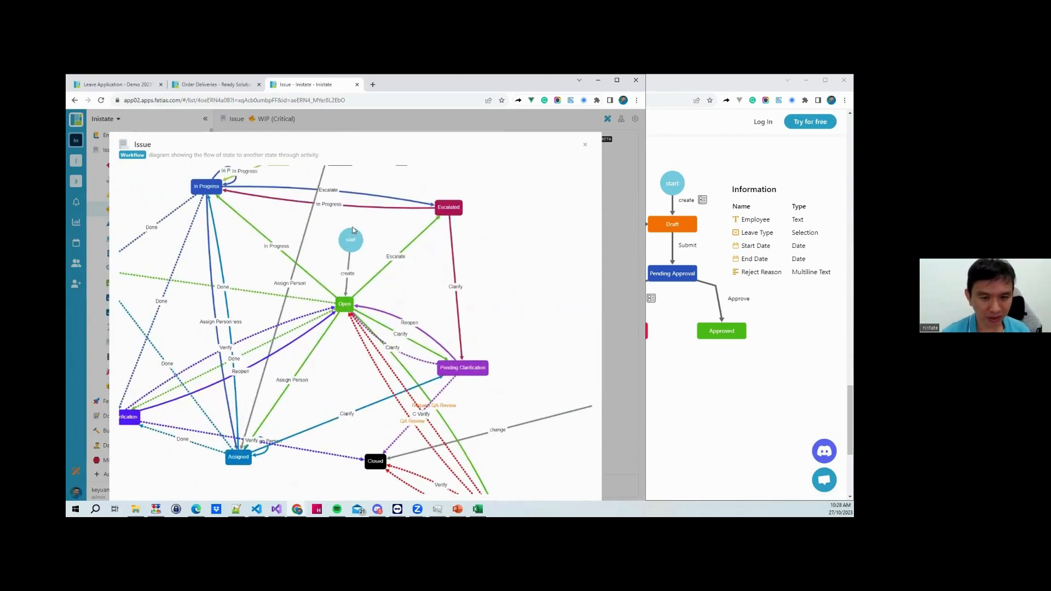
drag(351, 237, 343, 239)
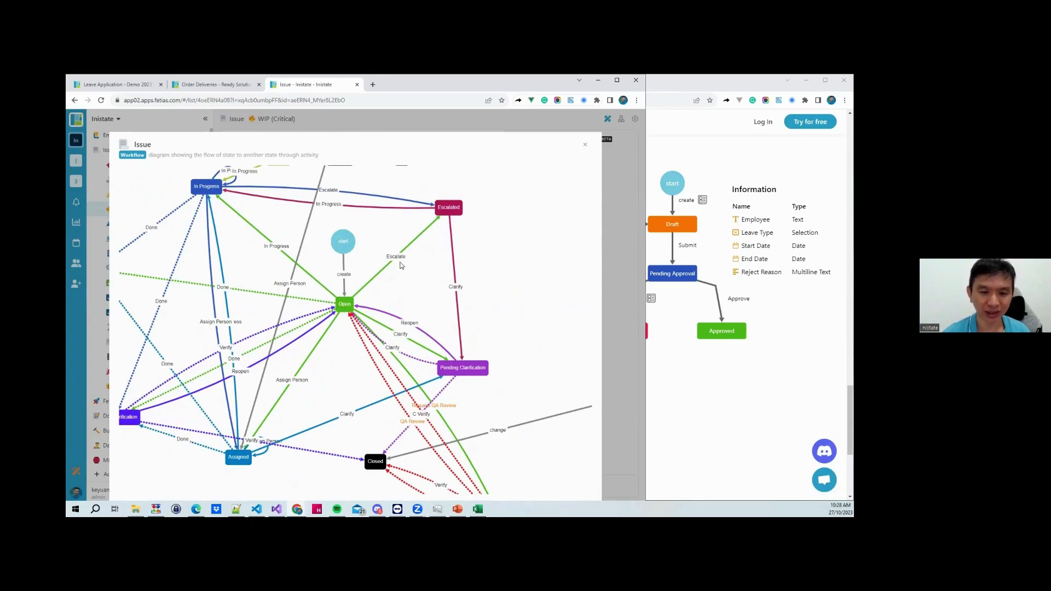
drag(345, 400, 319, 291)
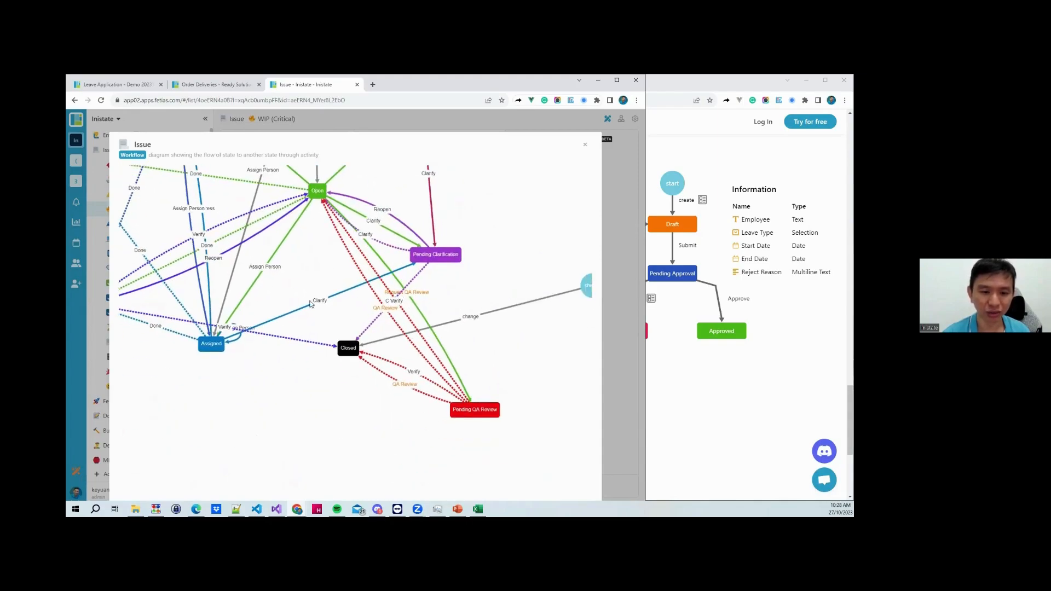
drag(295, 291, 344, 344)
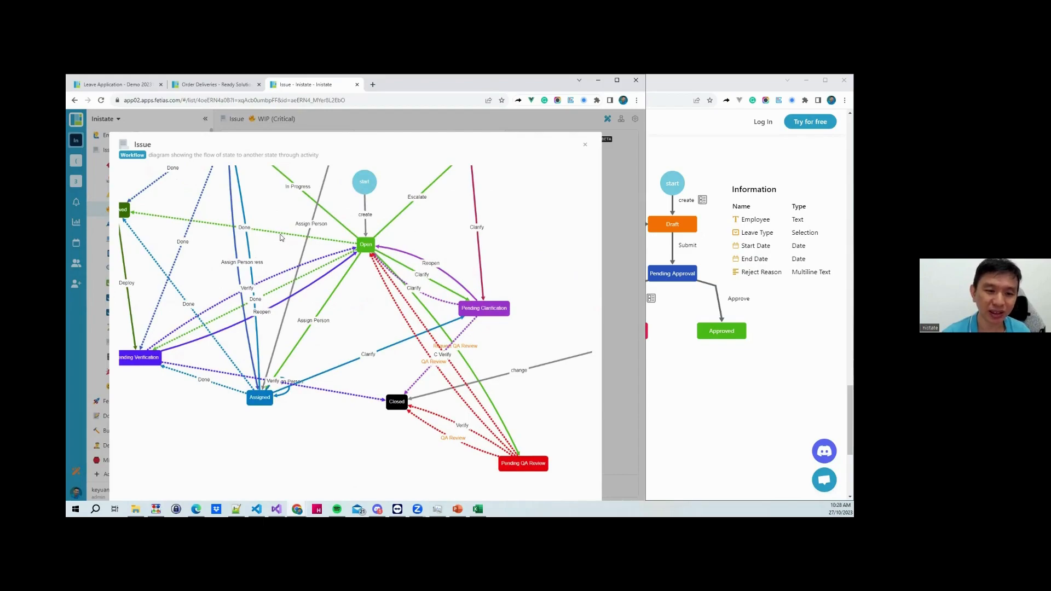
drag(214, 249, 290, 255)
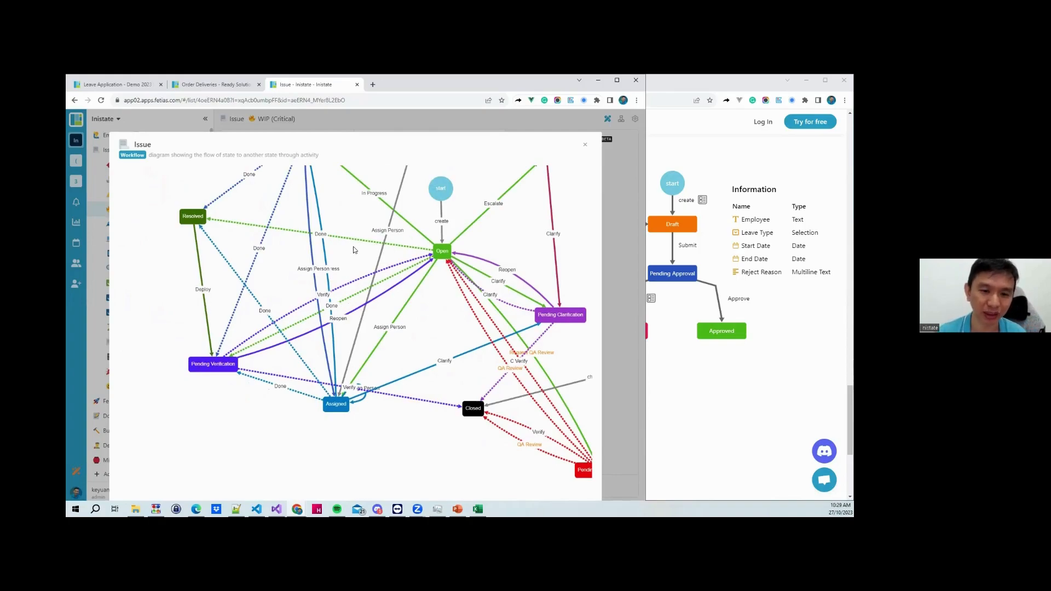
drag(425, 308, 359, 336)
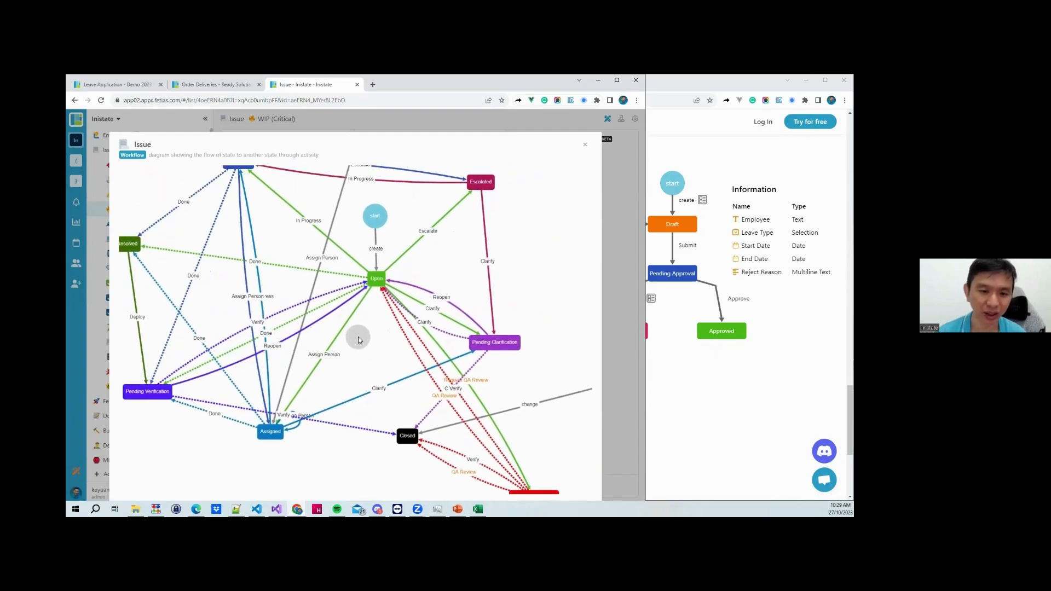
drag(298, 248, 323, 293)
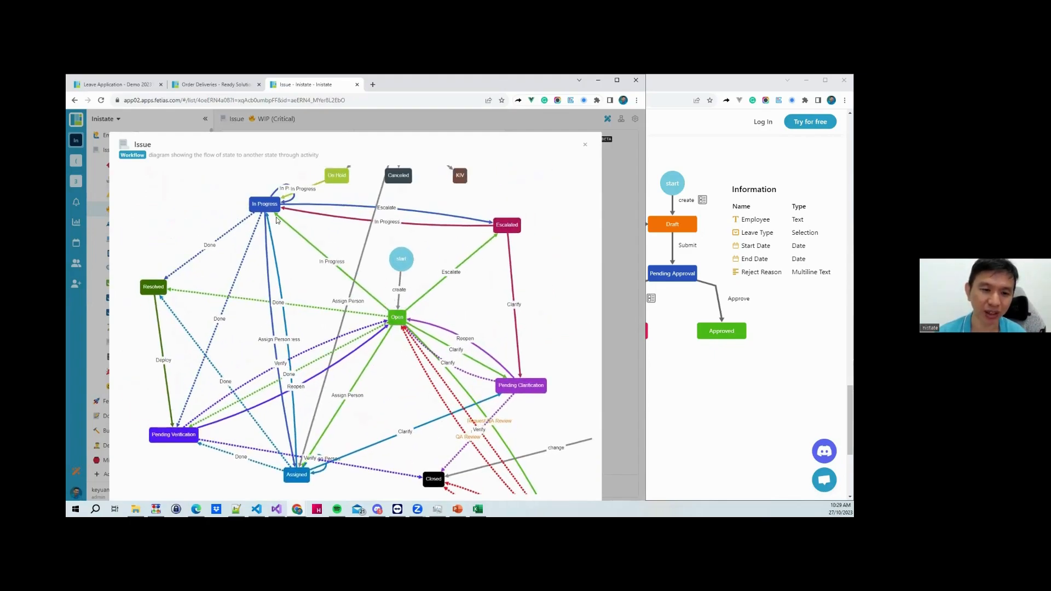
drag(262, 206, 273, 240)
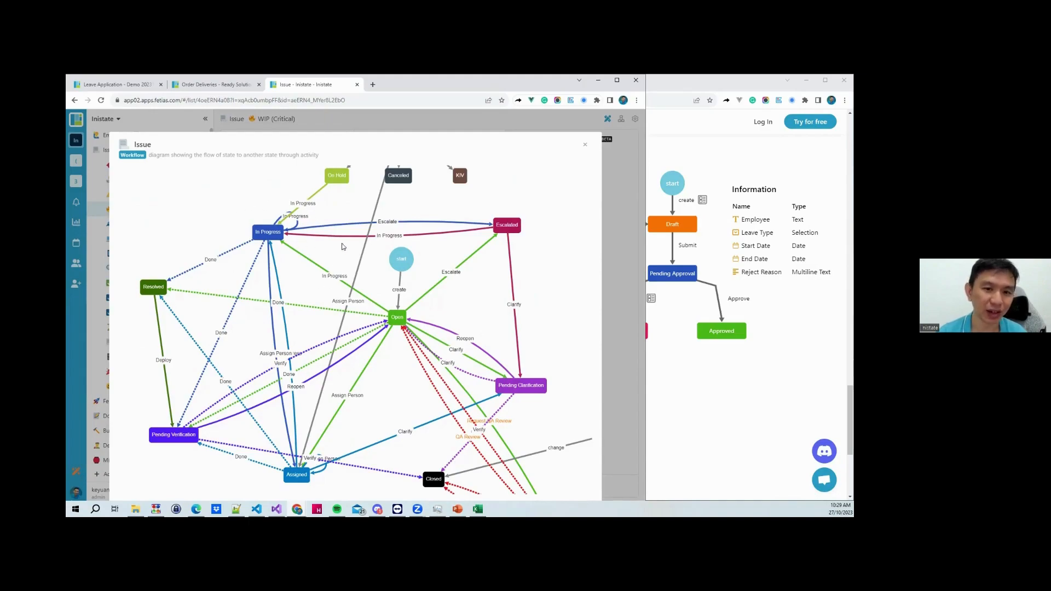
drag(402, 258, 393, 268)
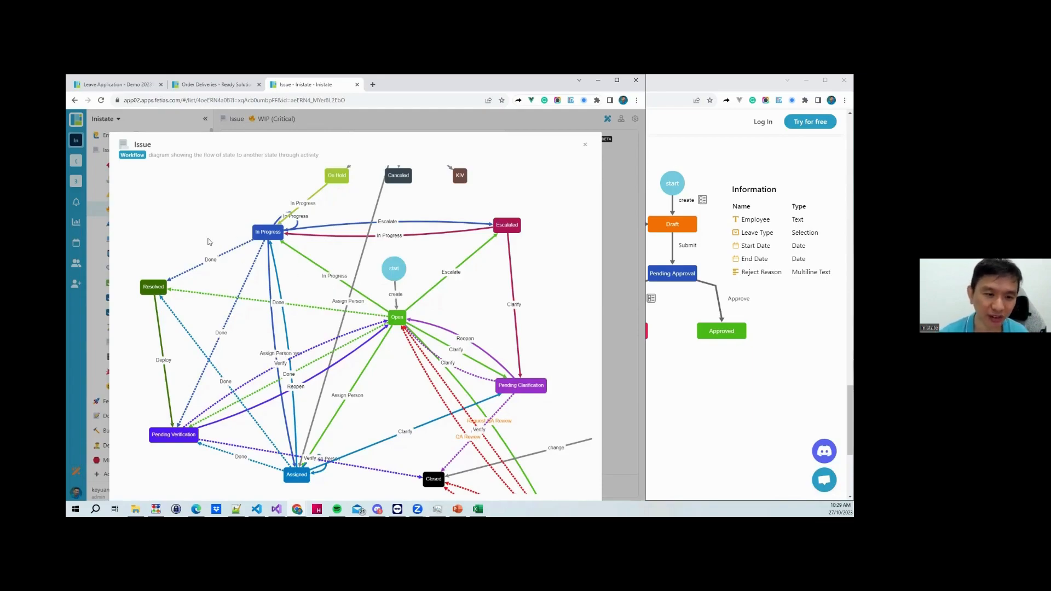
drag(163, 284, 176, 288)
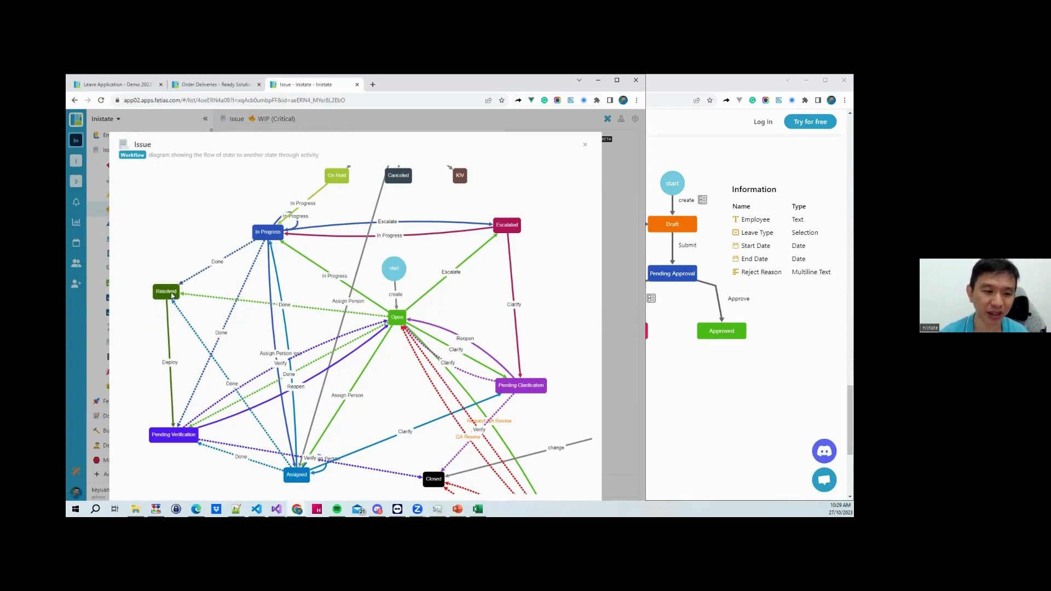
Nudge Open, and move Pending Verification, Closed and Pending QA Review further left and lower
click(145, 342)
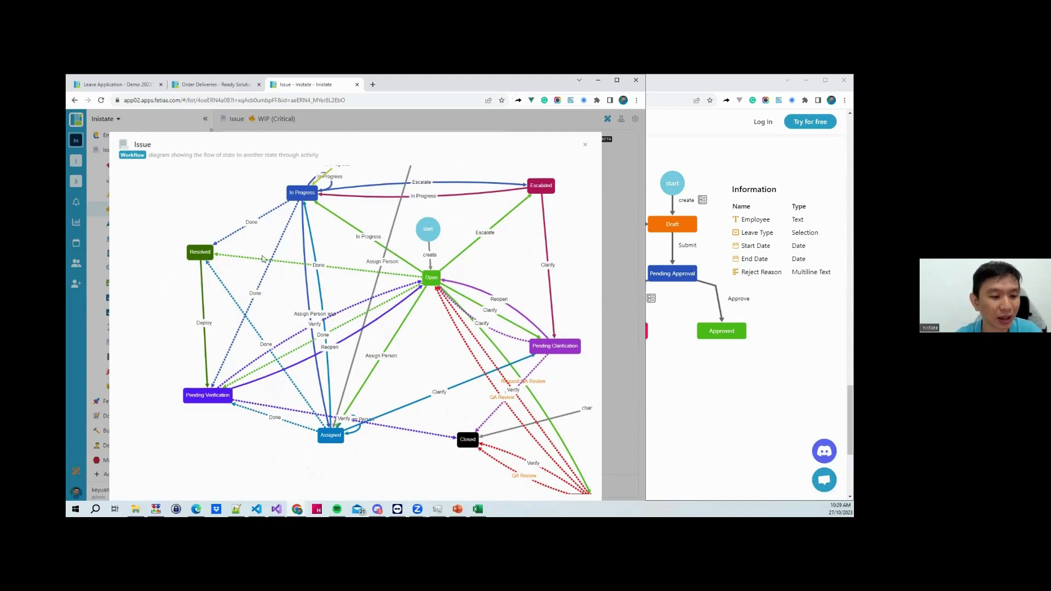
drag(412, 279, 400, 276)
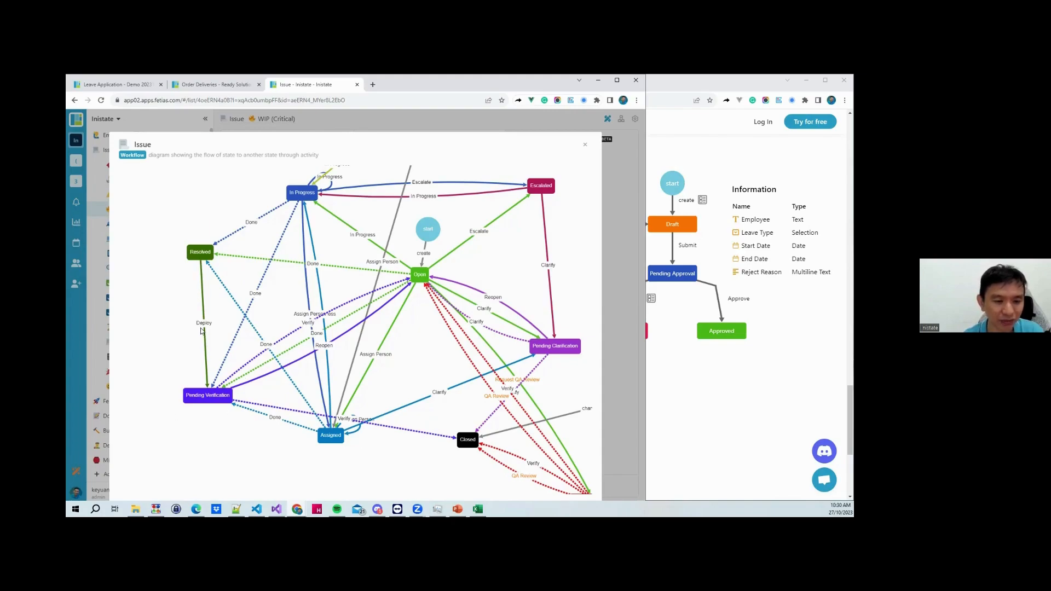
drag(212, 403, 208, 477)
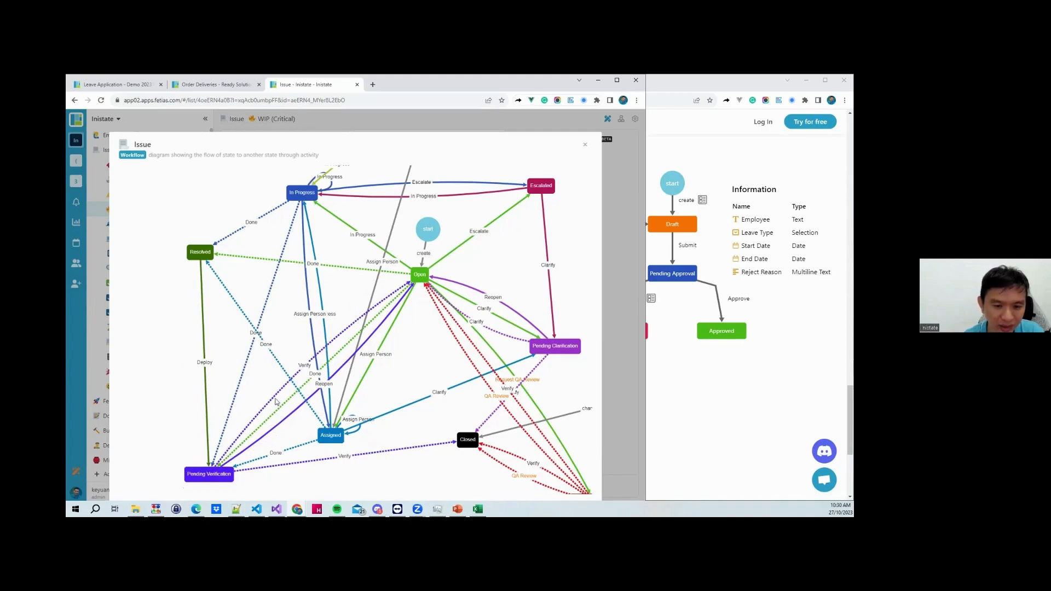
drag(217, 477, 184, 474)
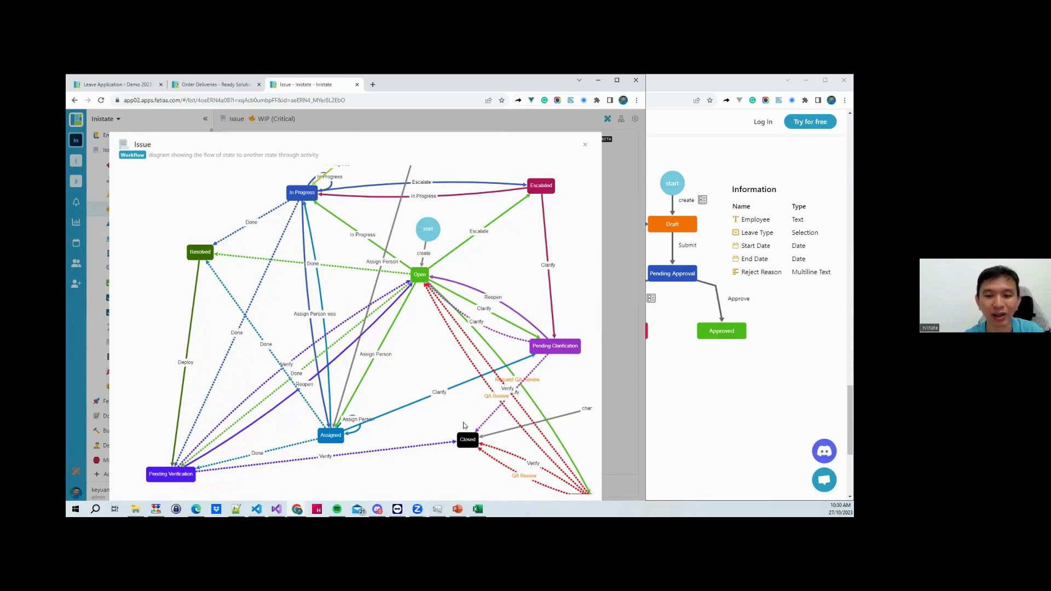
drag(469, 444, 426, 444)
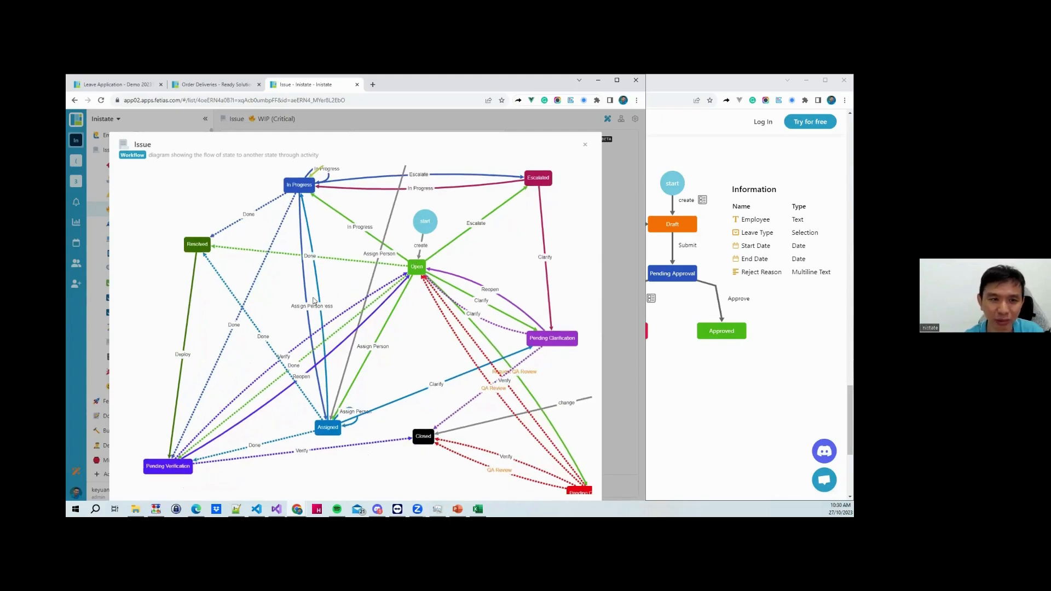
drag(394, 351, 378, 302)
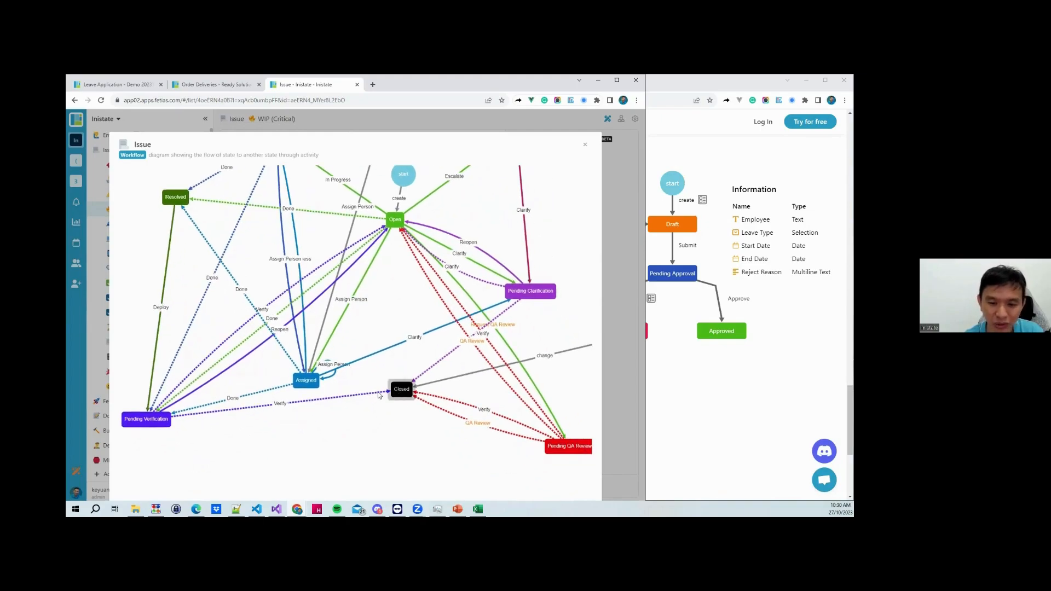
drag(400, 391, 360, 394)
drag(568, 450, 487, 437)
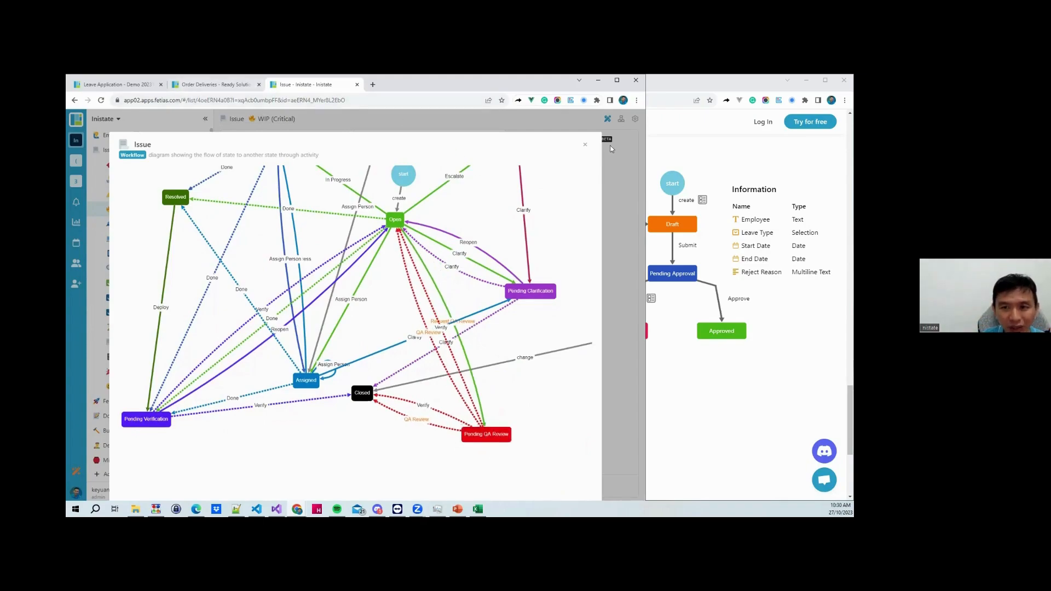
Close the diagram, list all issues, and collapse the module sidebar
click(585, 145)
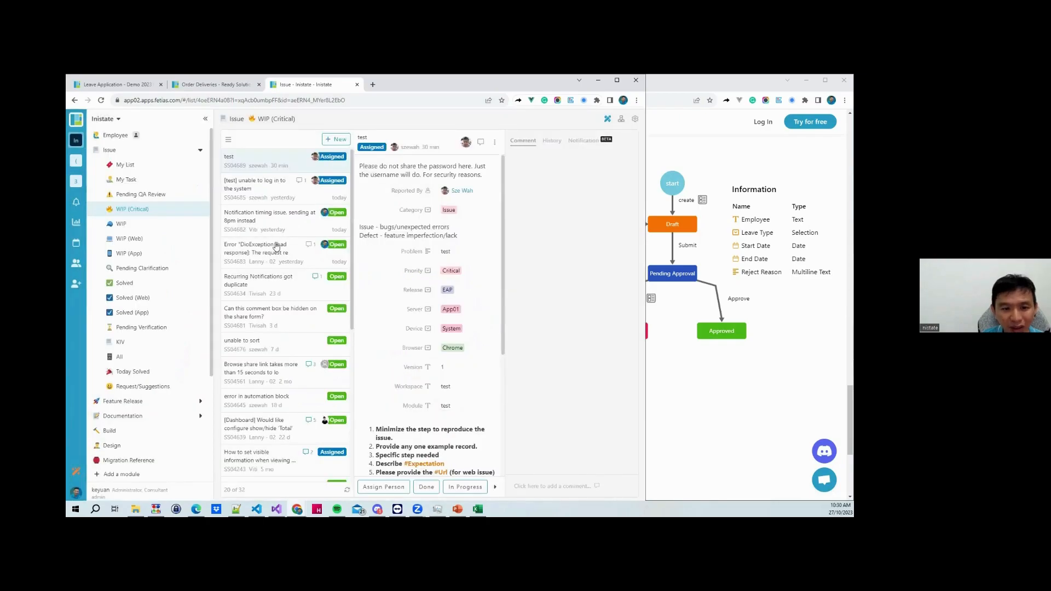
scroll(276, 241, down, 3)
click(123, 359)
click(124, 359)
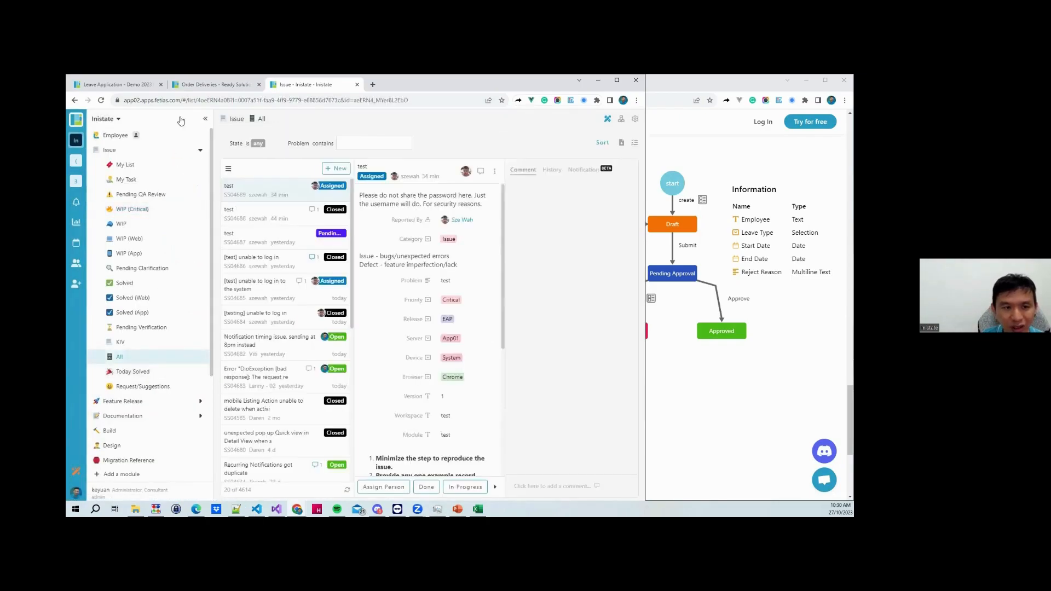
click(205, 119)
scroll(175, 356, down, 5)
scroll(175, 356, down, 10)
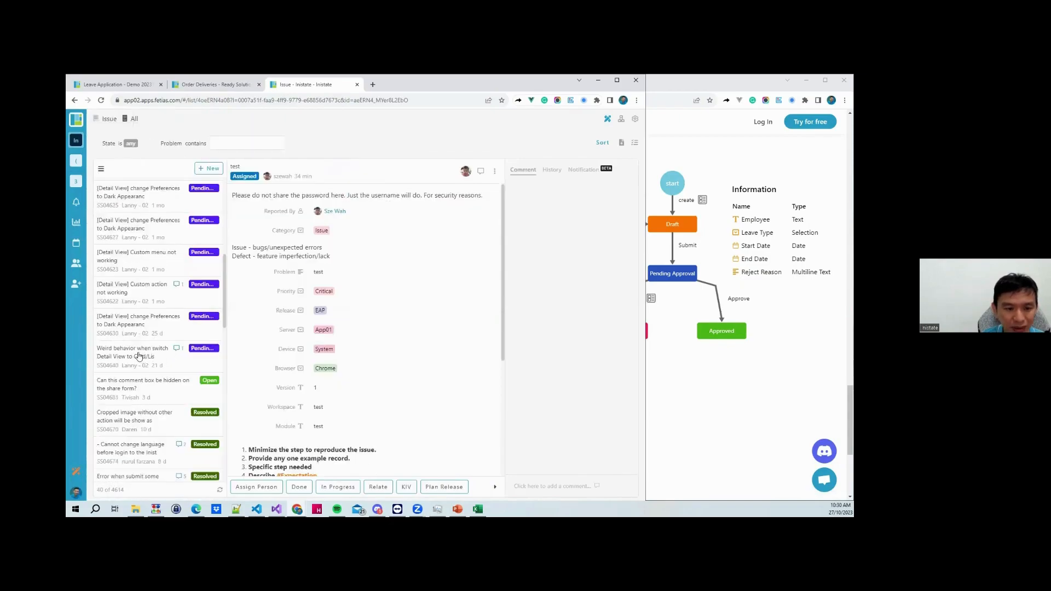
scroll(139, 343, down, 3)
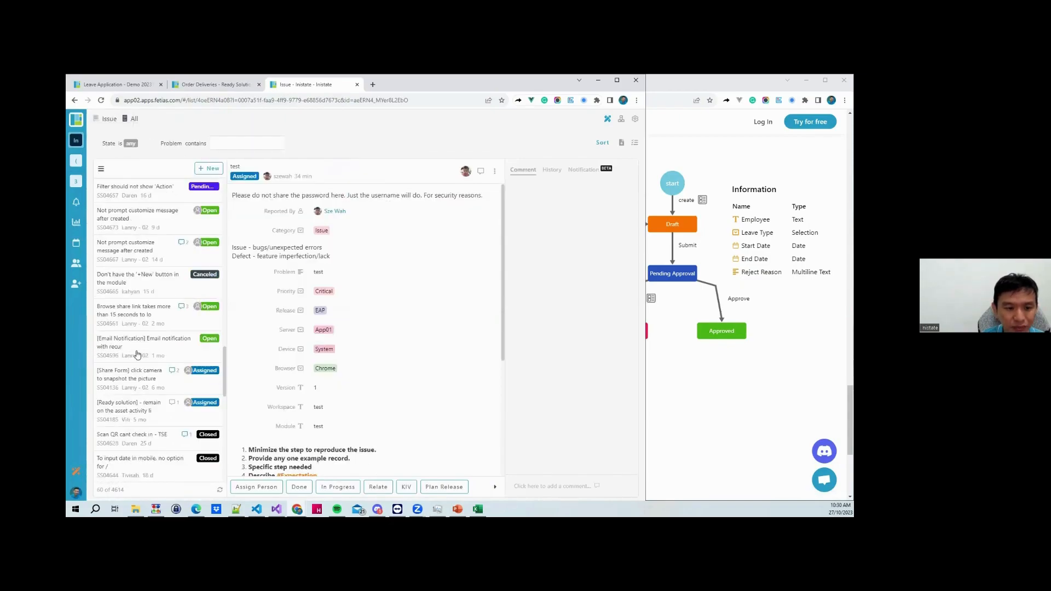
scroll(149, 405, down, 2)
scroll(149, 405, down, 1)
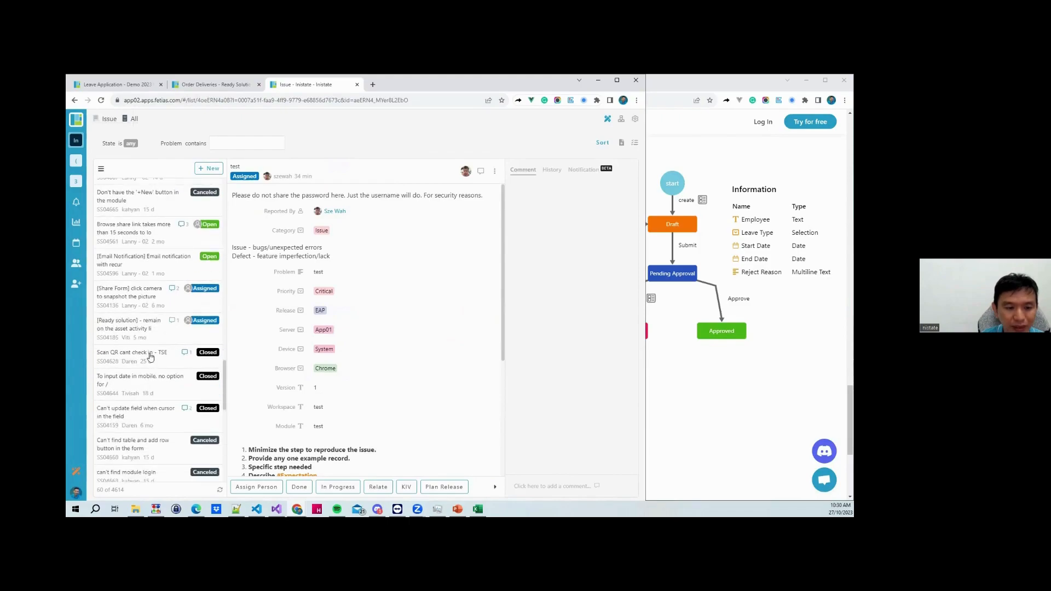
Open the 'Scan QR cant check in - TSE' issue and view its history
click(149, 357)
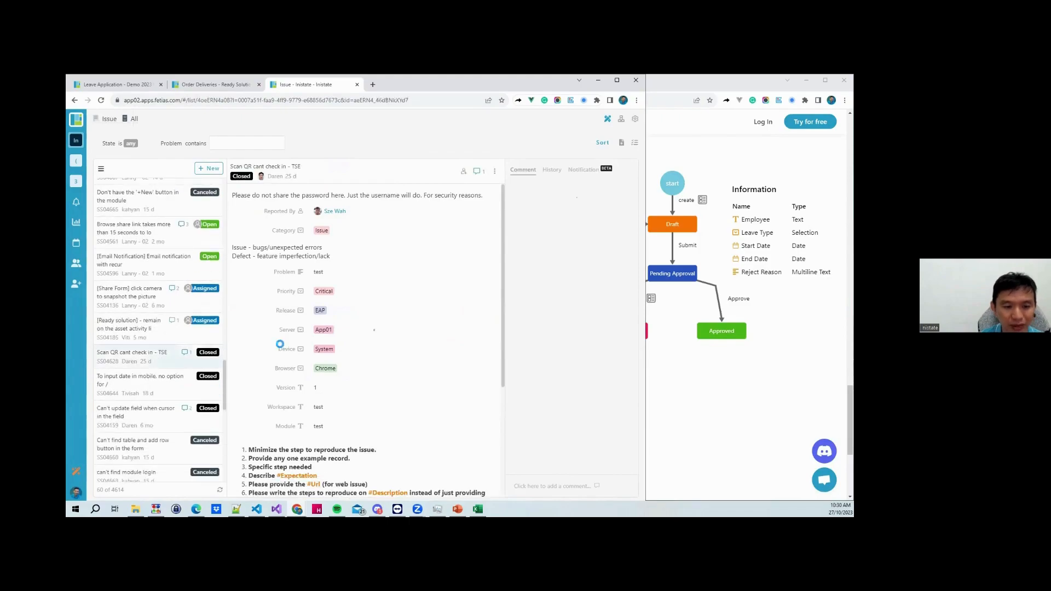
click(551, 170)
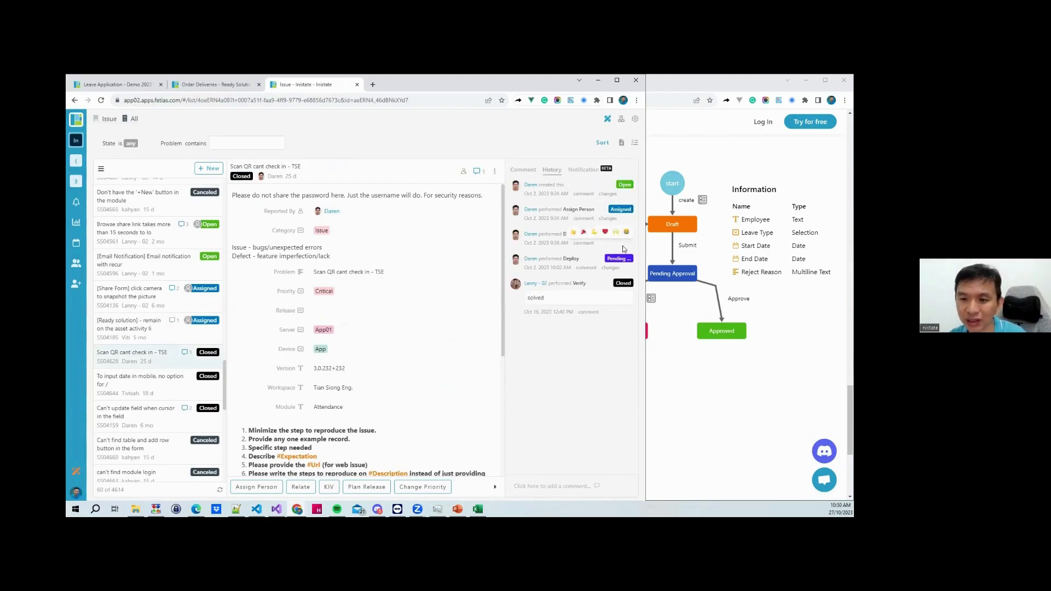
scroll(140, 344, down, 3)
Open the closed issue about entering dates on mobile and show its history
click(136, 334)
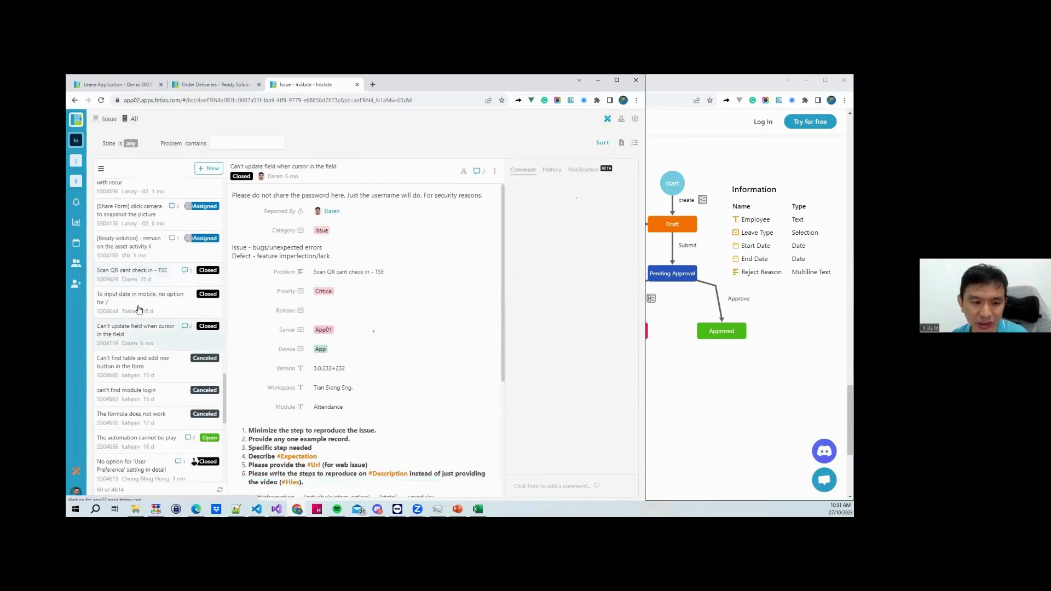
click(138, 310)
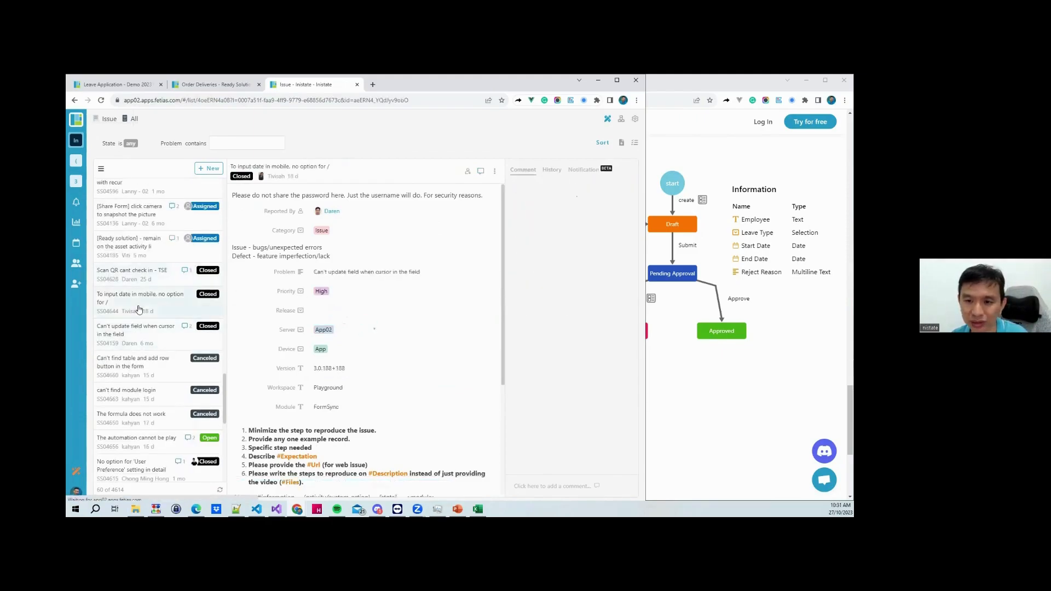
click(554, 171)
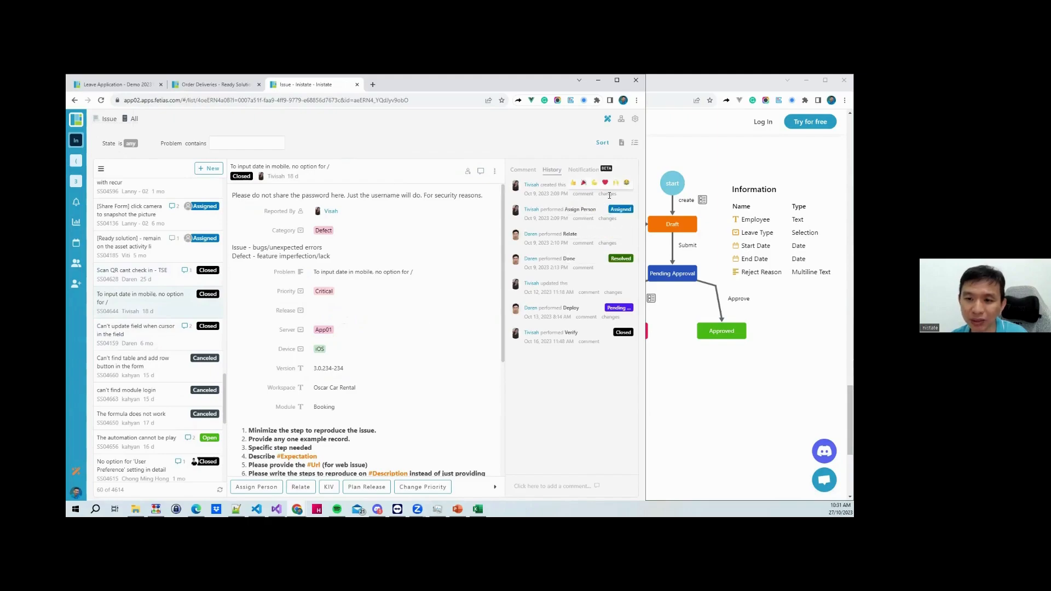
mouse_move(609, 196)
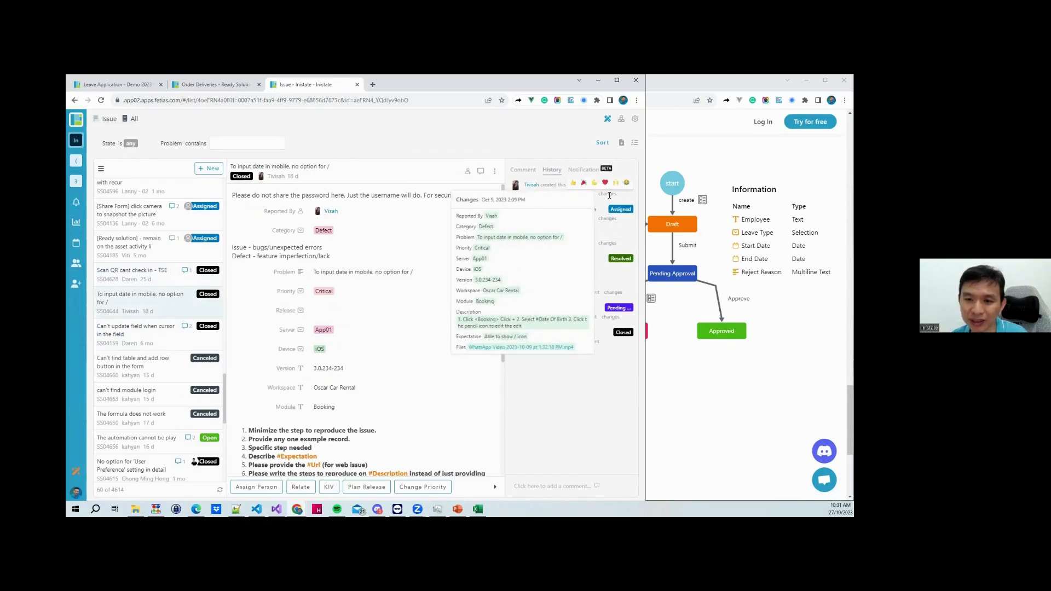
mouse_move(606, 218)
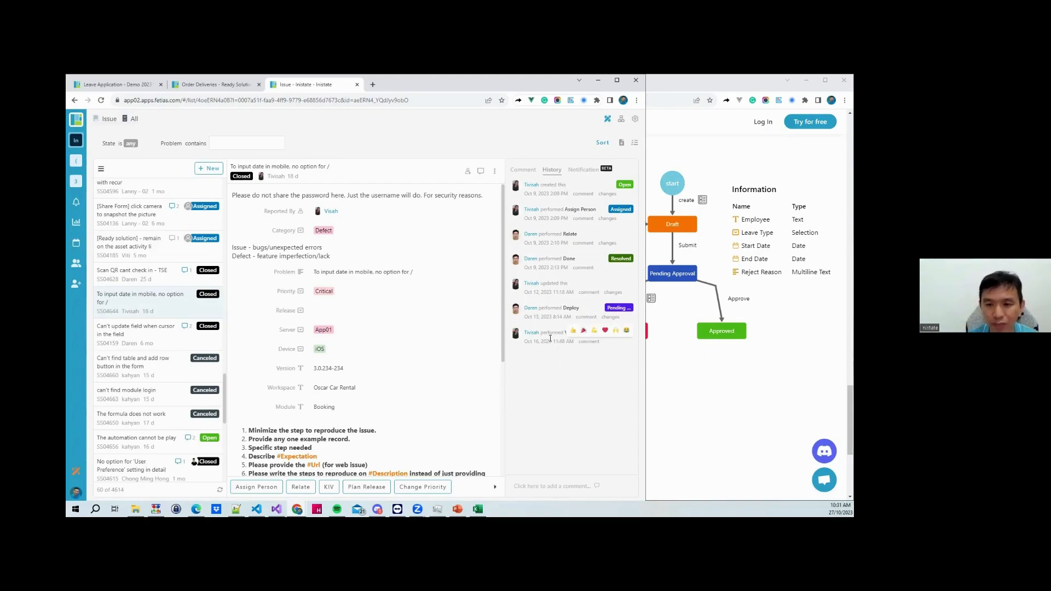
Browse the closed issues, then open the iPadOS image-sharing issue and scroll through its history
click(139, 333)
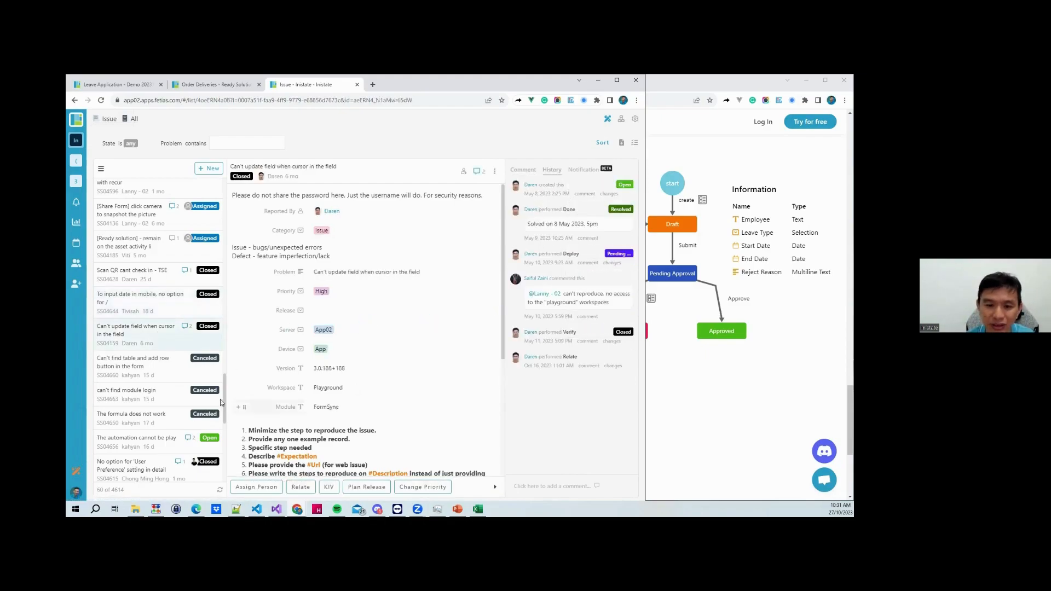
scroll(144, 356, down, 3)
click(149, 310)
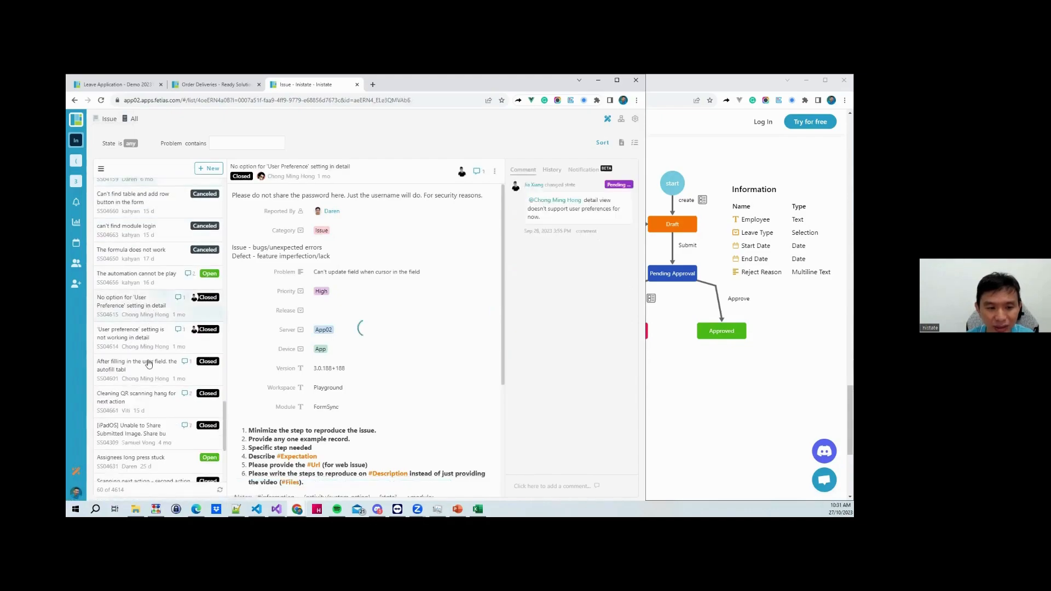
click(137, 429)
click(552, 170)
scroll(553, 284, down, 3)
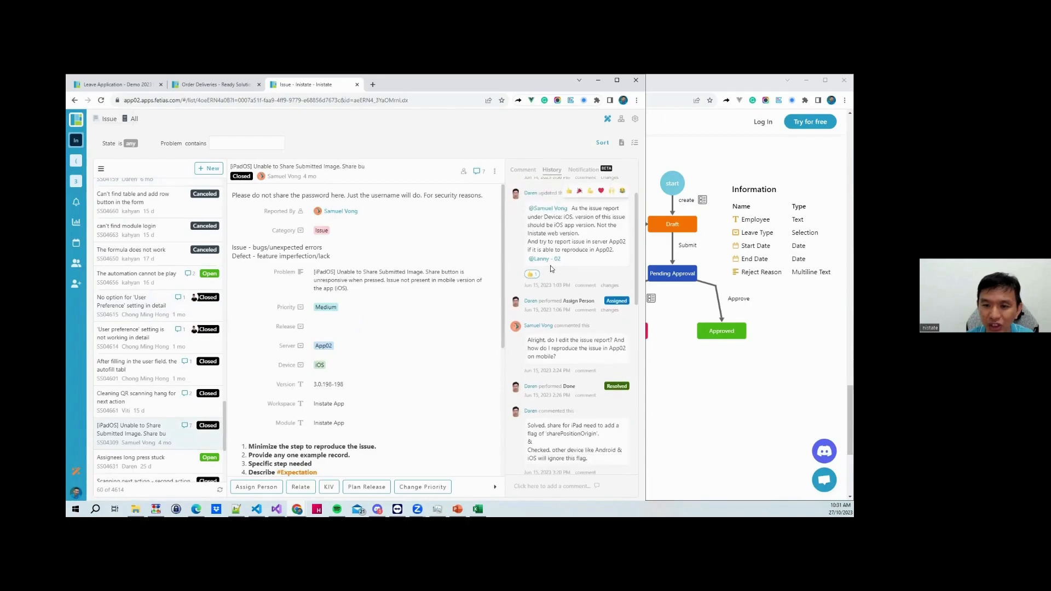
scroll(561, 350, down, 6)
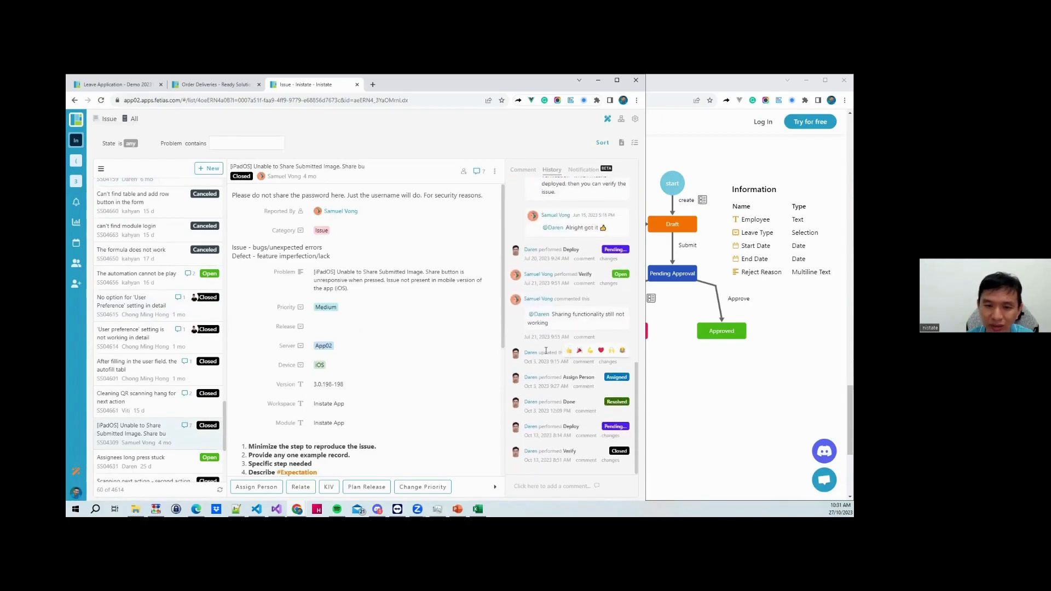
scroll(548, 344, up, 9)
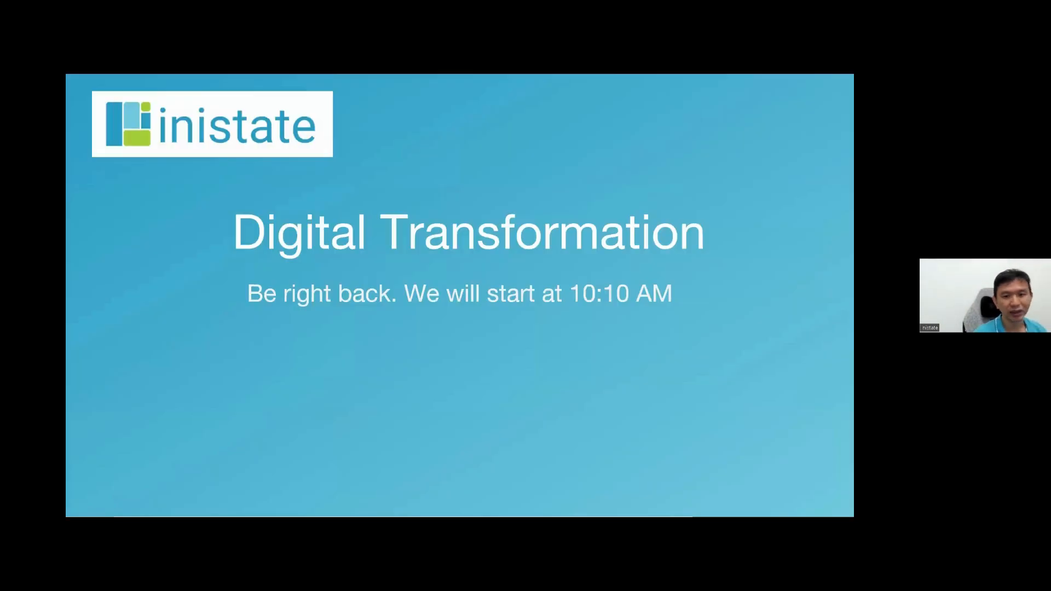
Advance past the workflow, FCM/MIS Ticketing, Human Resource and Purchasing slides to Admin Management
key(Right)
key(Right)
key(Right)
key(Right)
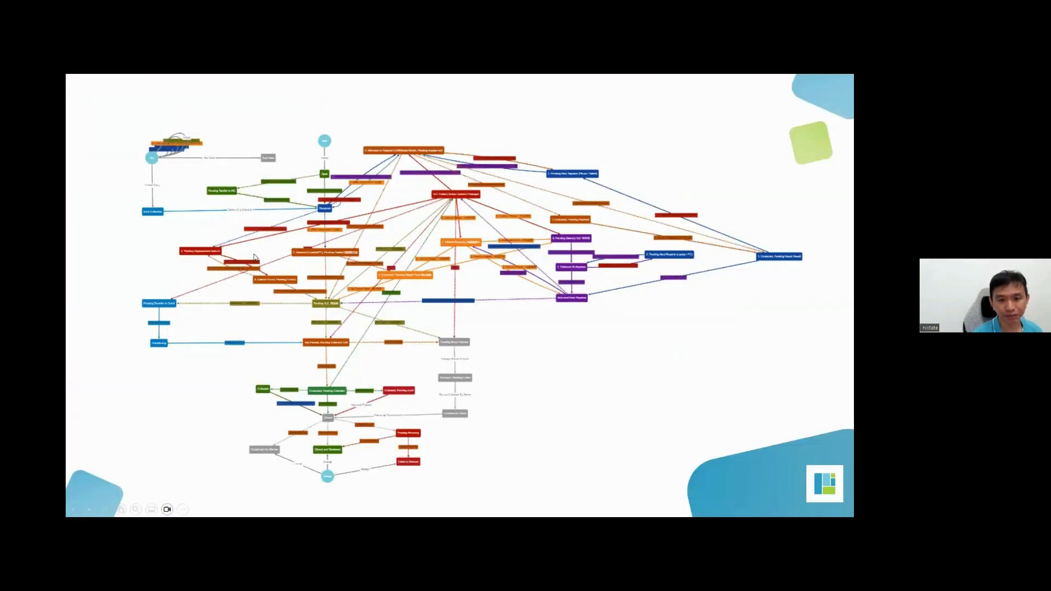
key(Right)
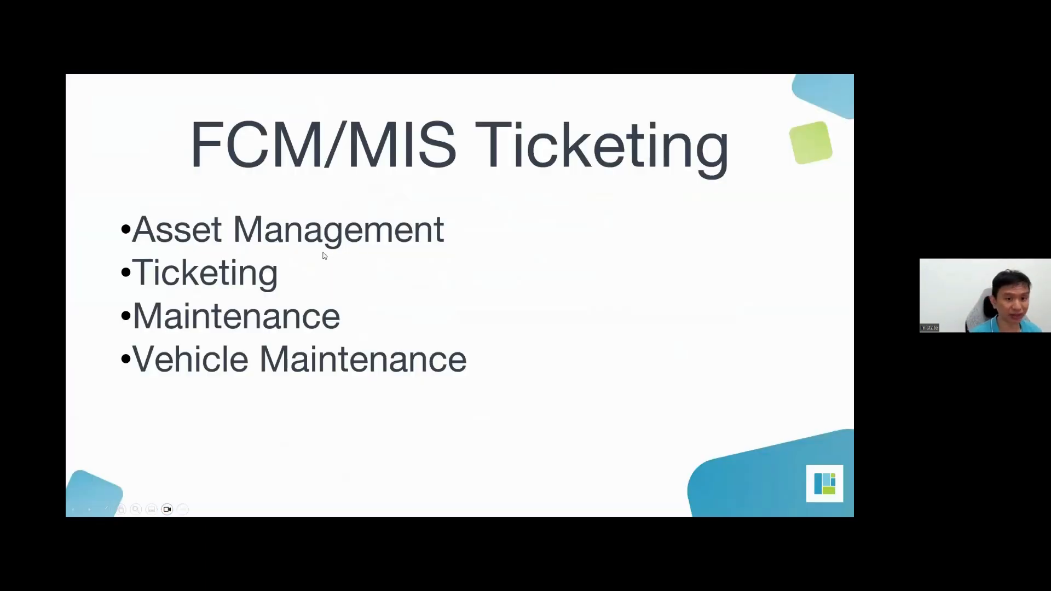
key(Right)
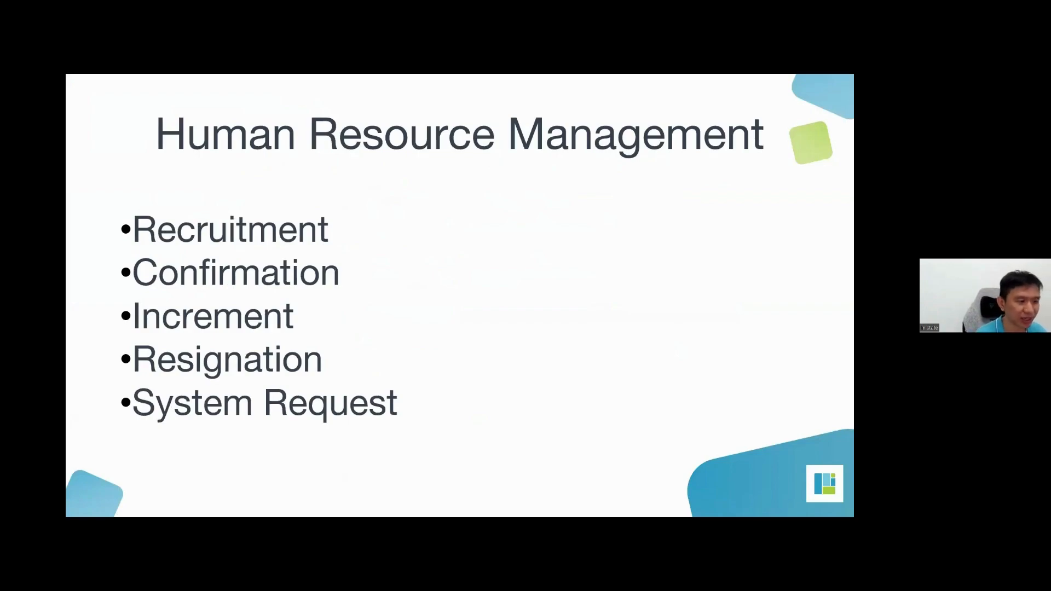
key(Right)
key(Right)
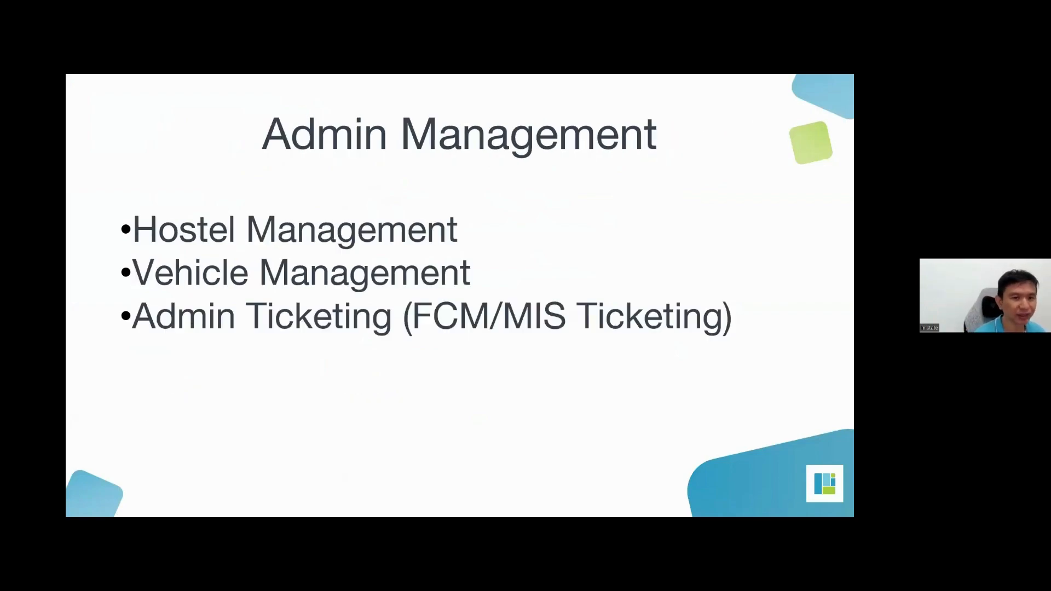
key(Right)
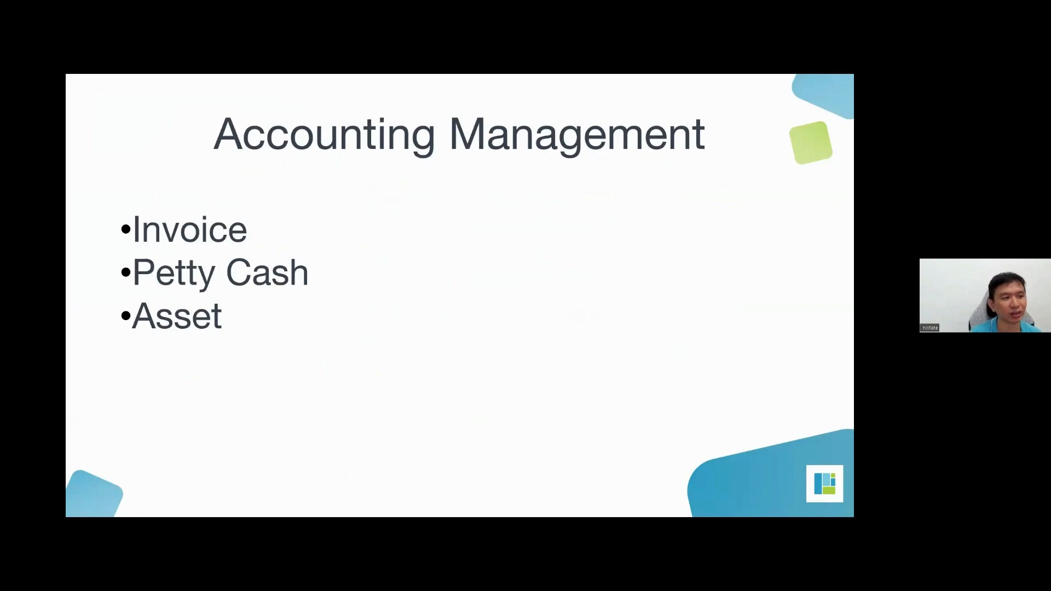